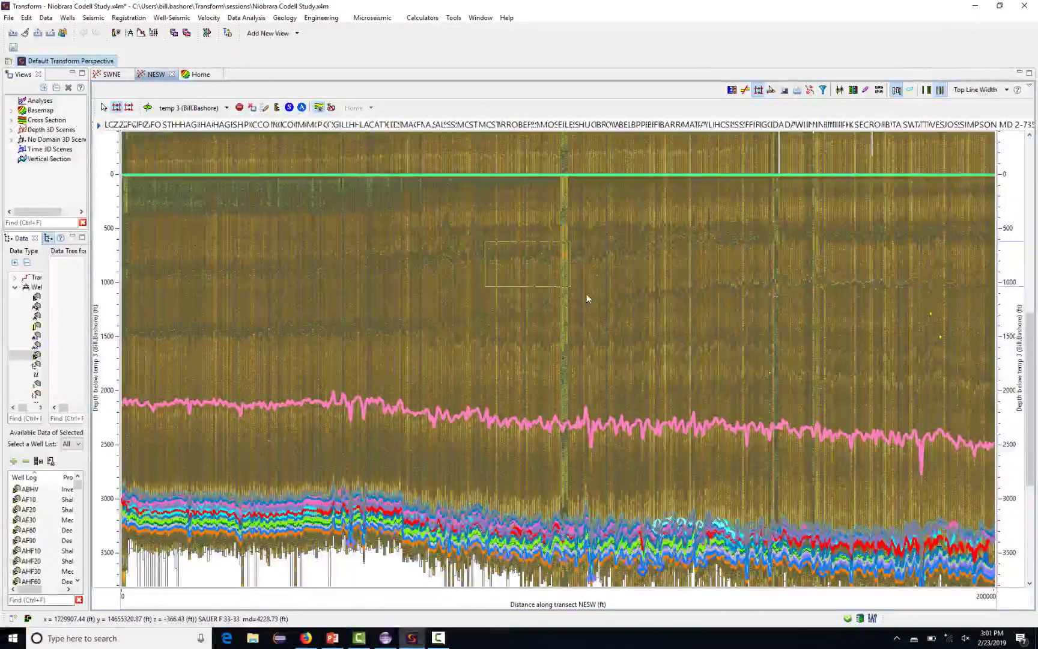
Step: Examine the shallow gamma ray interval on the NESW cross section up close, and compare it with the SWNE cross section
{"action": "left_click_drag", "start_coordinate": [630, 314], "coordinate": [803, 362]}
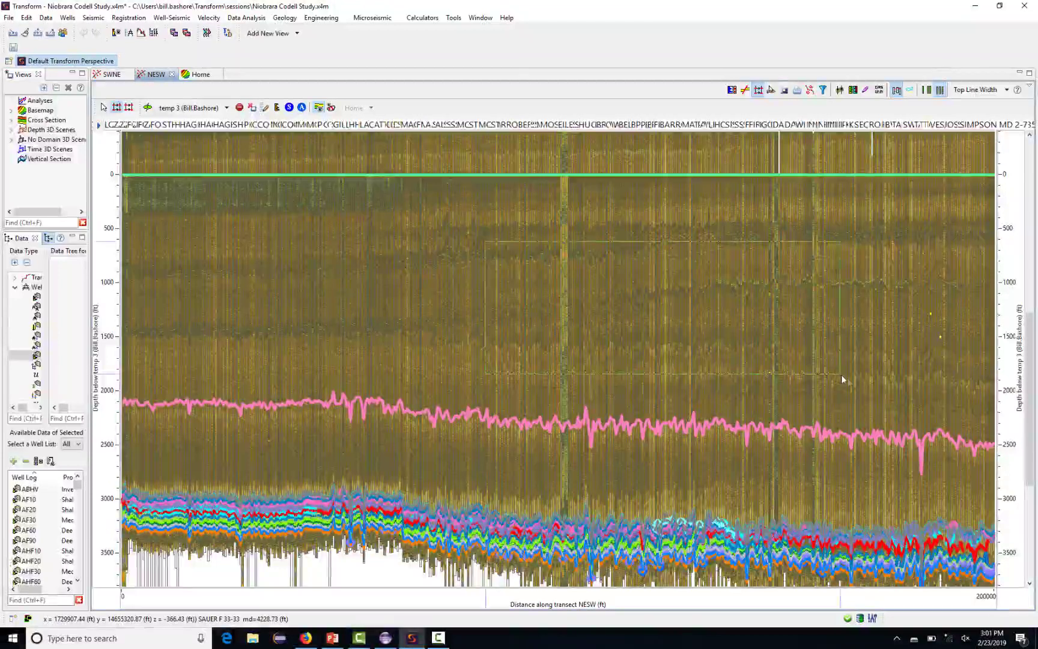
{"action": "left_click_drag", "start_coordinate": [854, 380], "coordinate": [864, 384]}
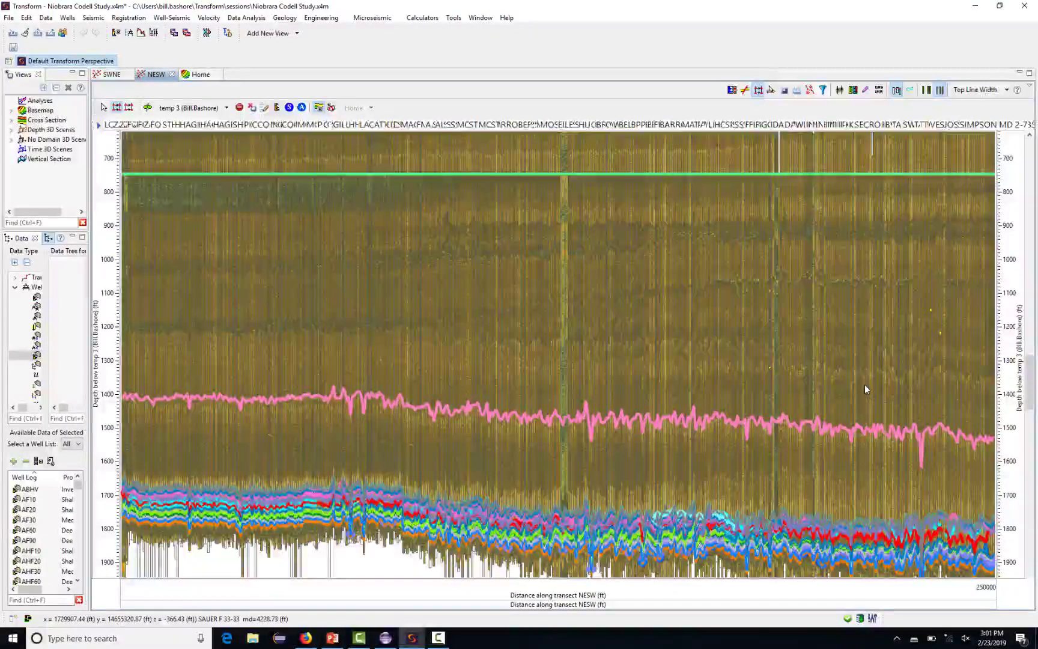
{"action": "scroll", "coordinate": [866, 390], "scroll_direction": "up", "scroll_amount": 3}
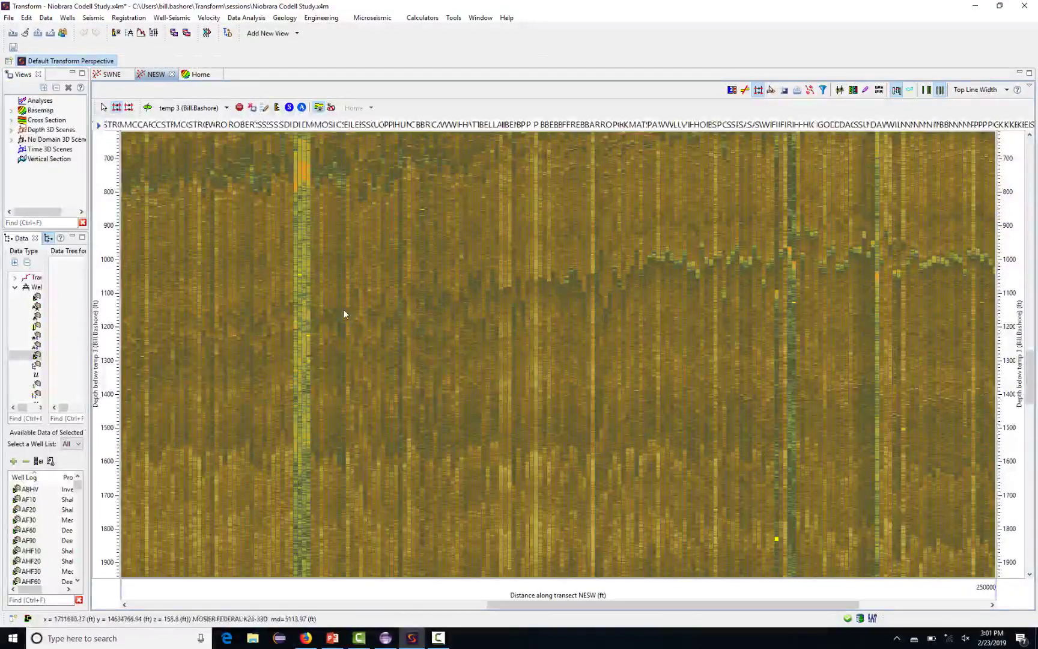
{"action": "left_click", "coordinate": [236, 316]}
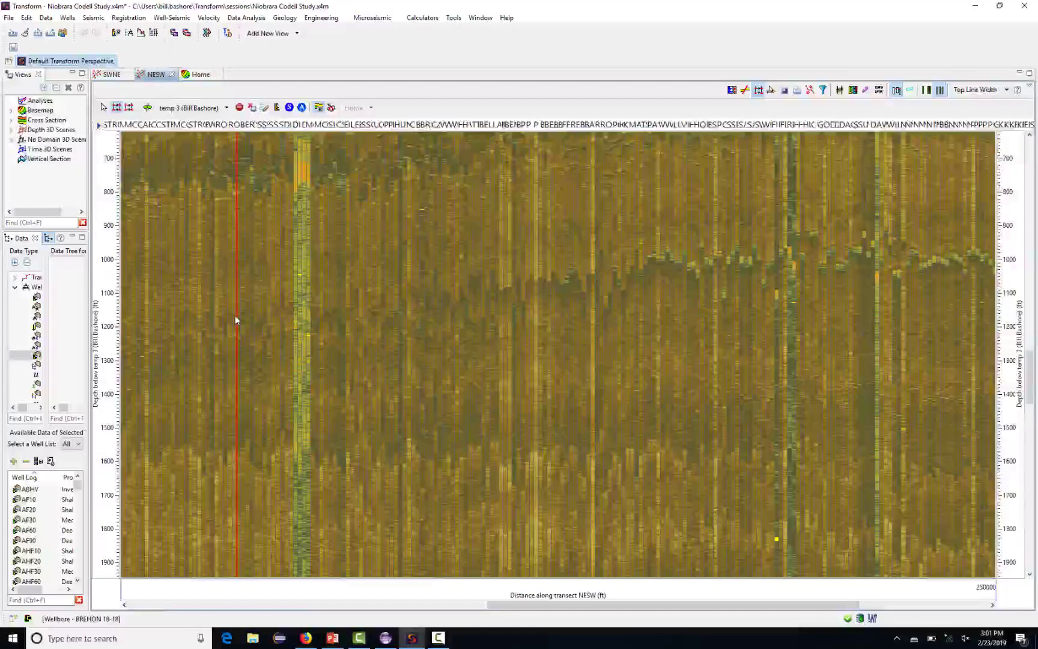
{"action": "left_click", "coordinate": [112, 74]}
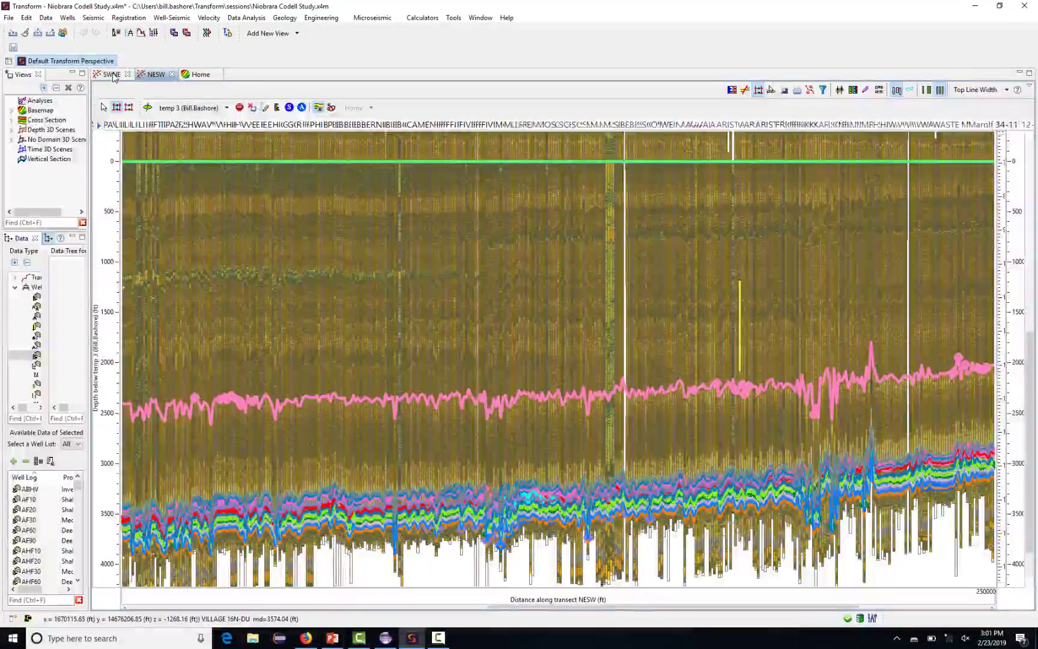
{"action": "left_click", "coordinate": [112, 75]}
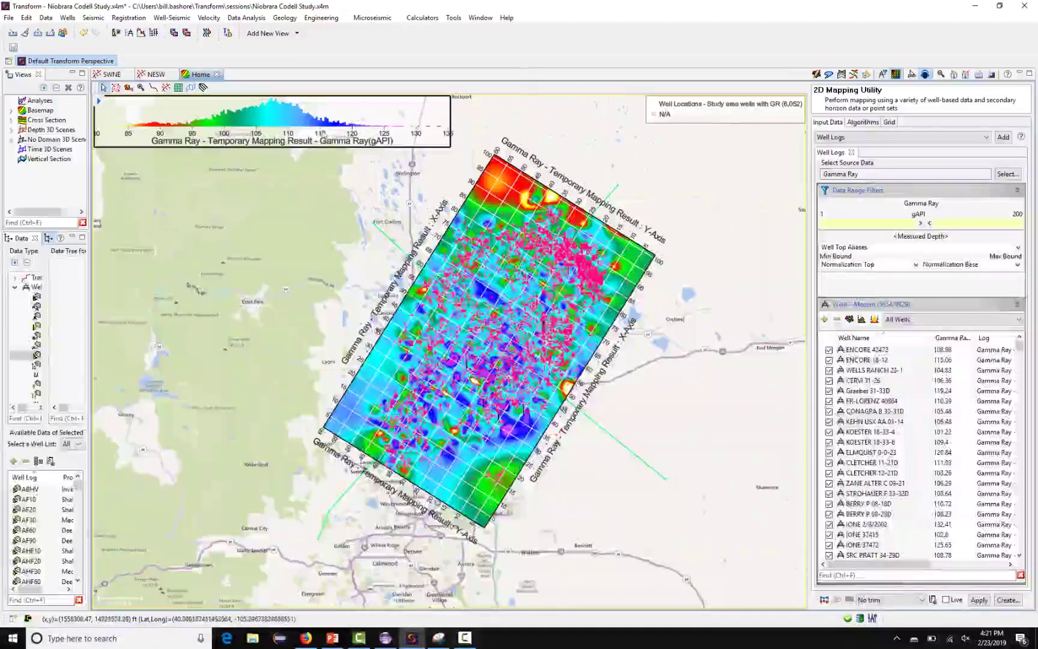
Step: Open the multi-well Log Normalization tool and limit the source wells to the "Study area wells with GR" list
{"action": "left_click", "coordinate": [285, 18]}
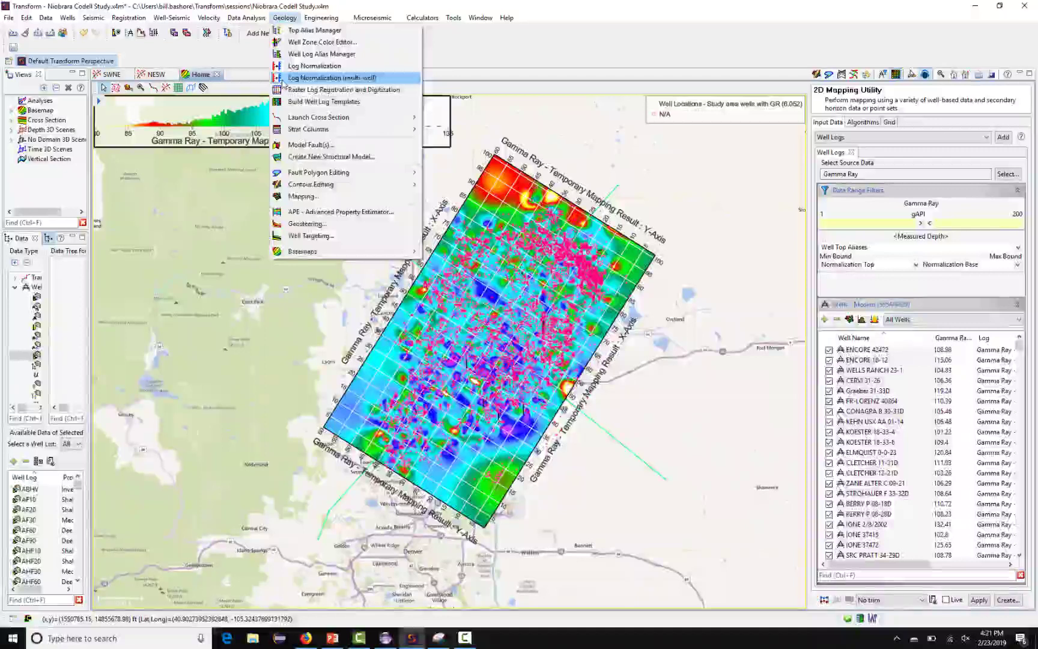
{"action": "left_click", "coordinate": [283, 80]}
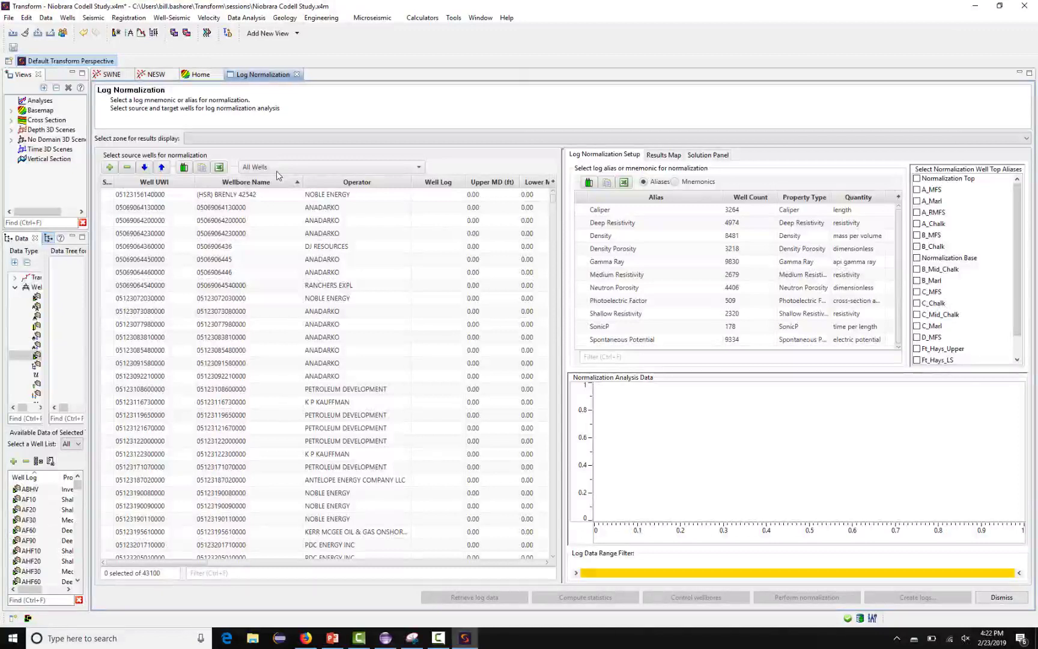
{"action": "left_click", "coordinate": [279, 170]}
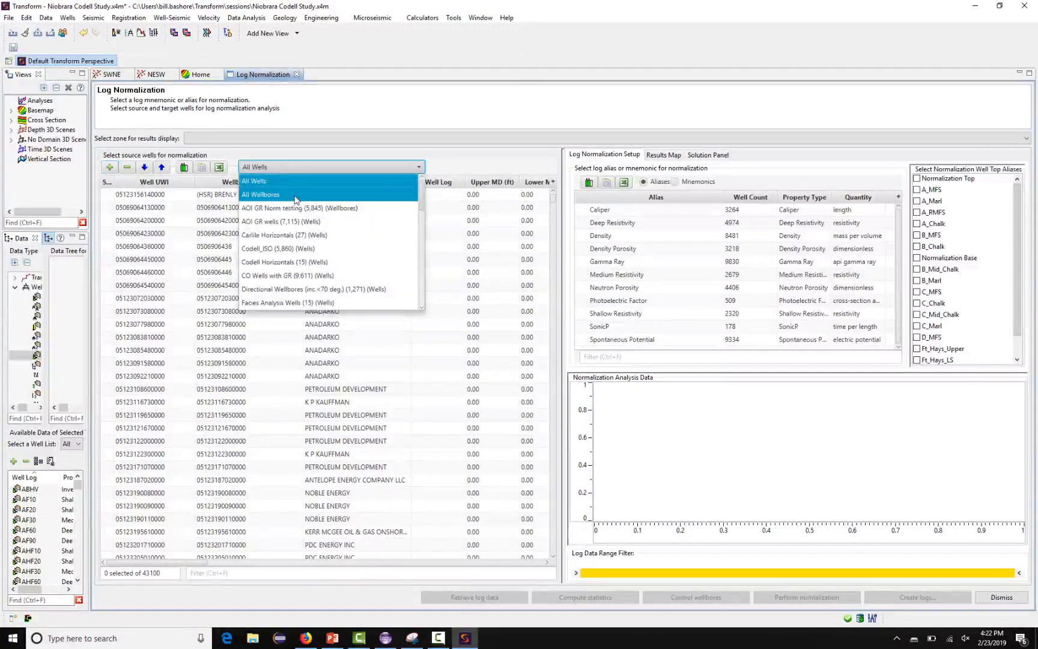
{"action": "scroll", "coordinate": [296, 200], "scroll_direction": "down", "scroll_amount": 8}
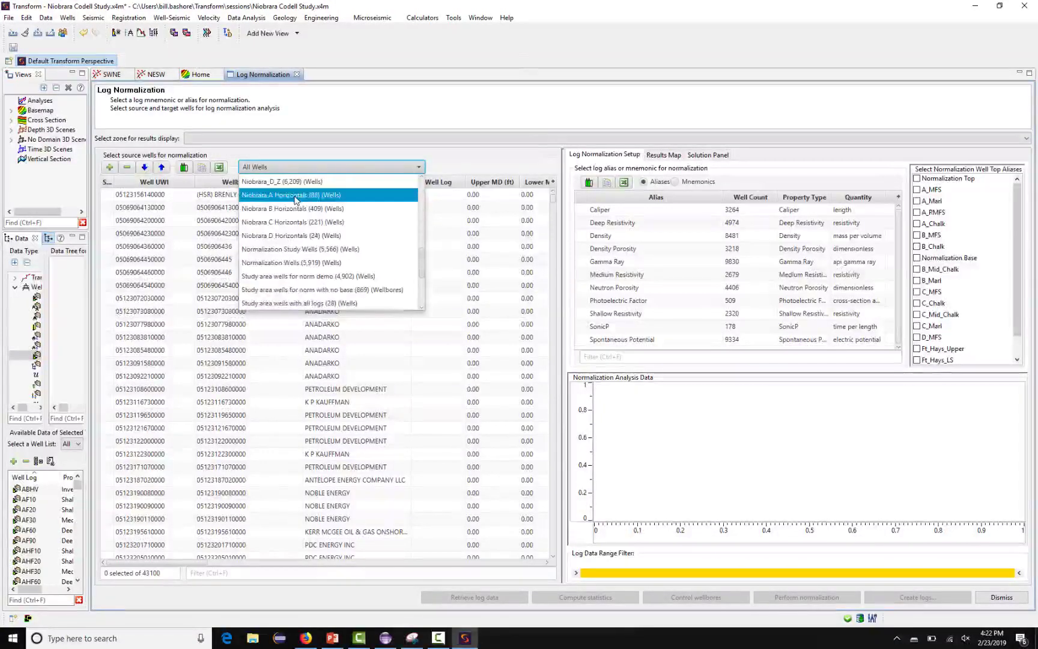
{"action": "scroll", "coordinate": [296, 200], "scroll_direction": "down", "scroll_amount": 1}
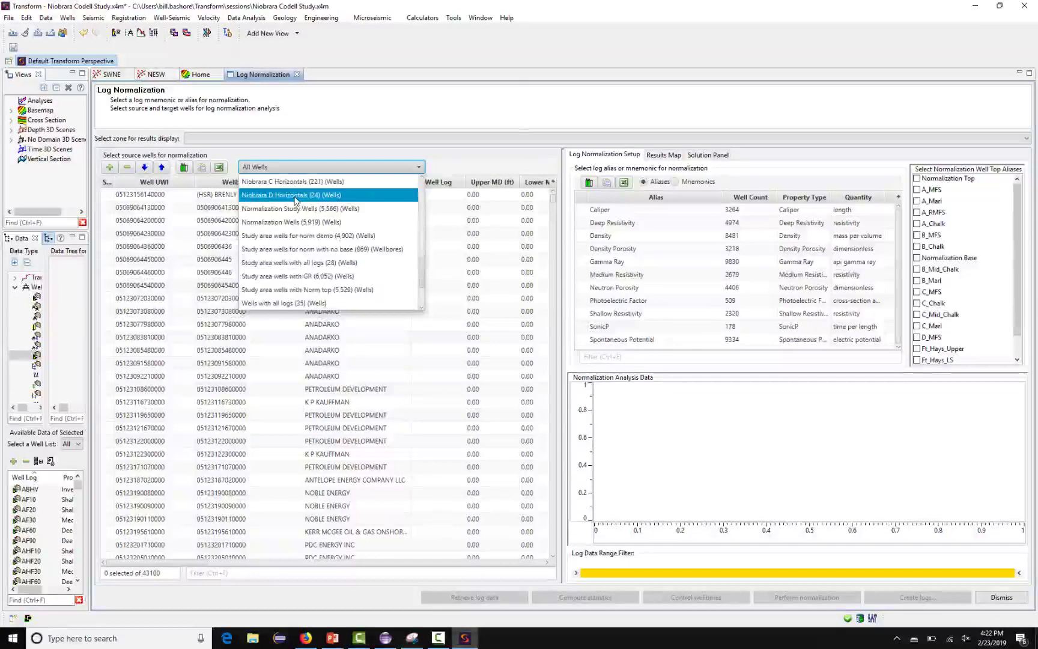
{"action": "left_click", "coordinate": [303, 275]}
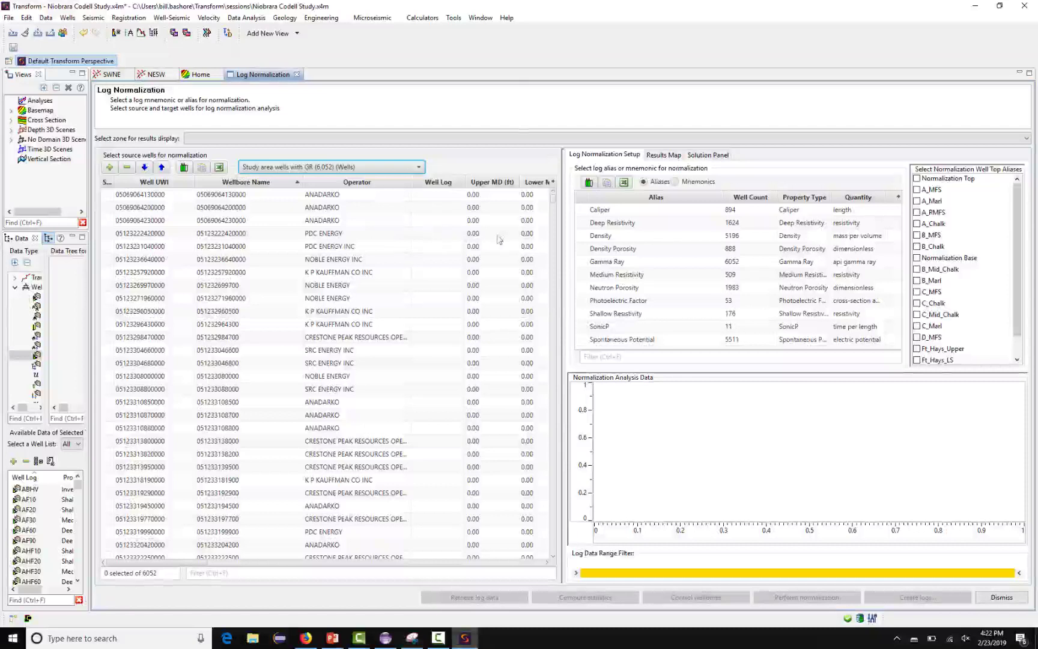
Step: Choose the Gamma Ray alias for normalization, with Normalization Top and Normalization Base as the well top aliases
{"action": "left_click", "coordinate": [599, 264]}
{"action": "left_click", "coordinate": [599, 265]}
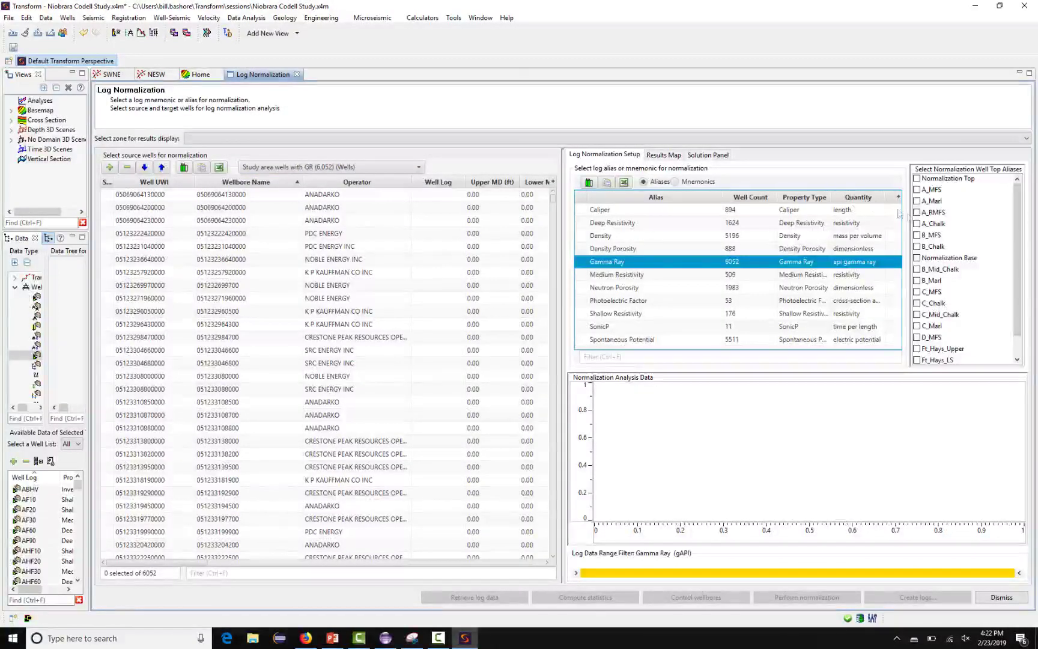
{"action": "left_click", "coordinate": [917, 179]}
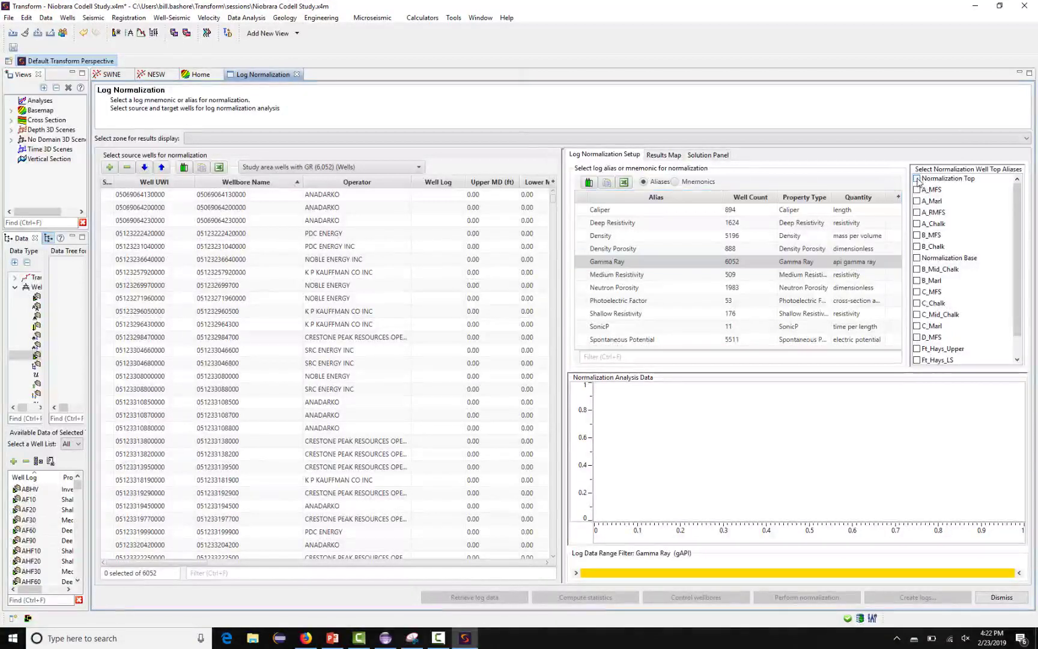
{"action": "left_click", "coordinate": [918, 258]}
{"action": "left_click", "coordinate": [917, 258]}
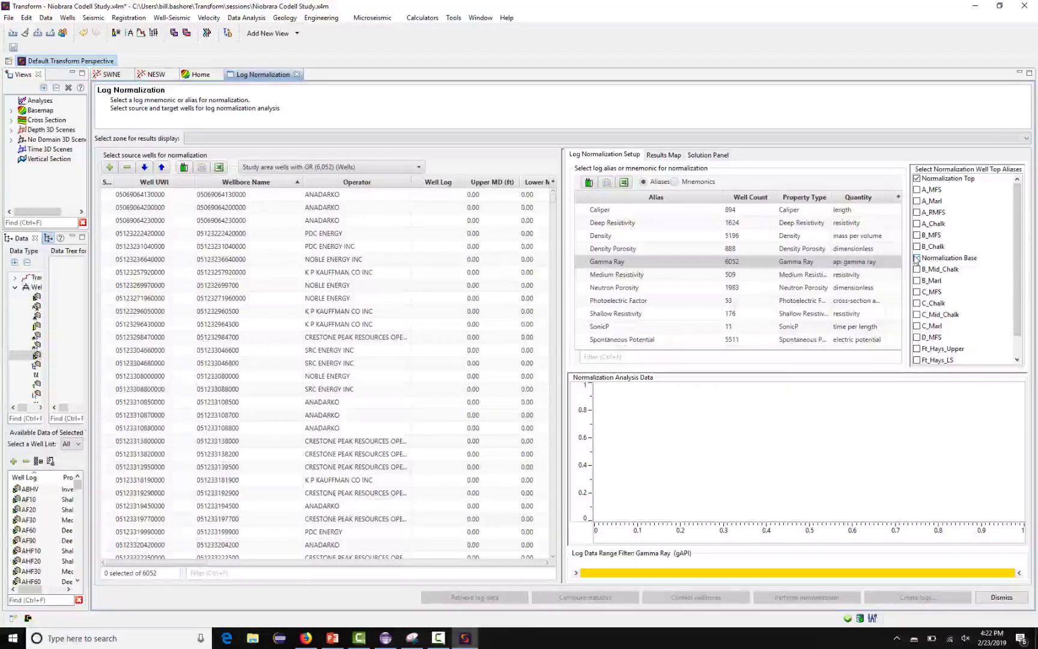
{"action": "left_click", "coordinate": [916, 258]}
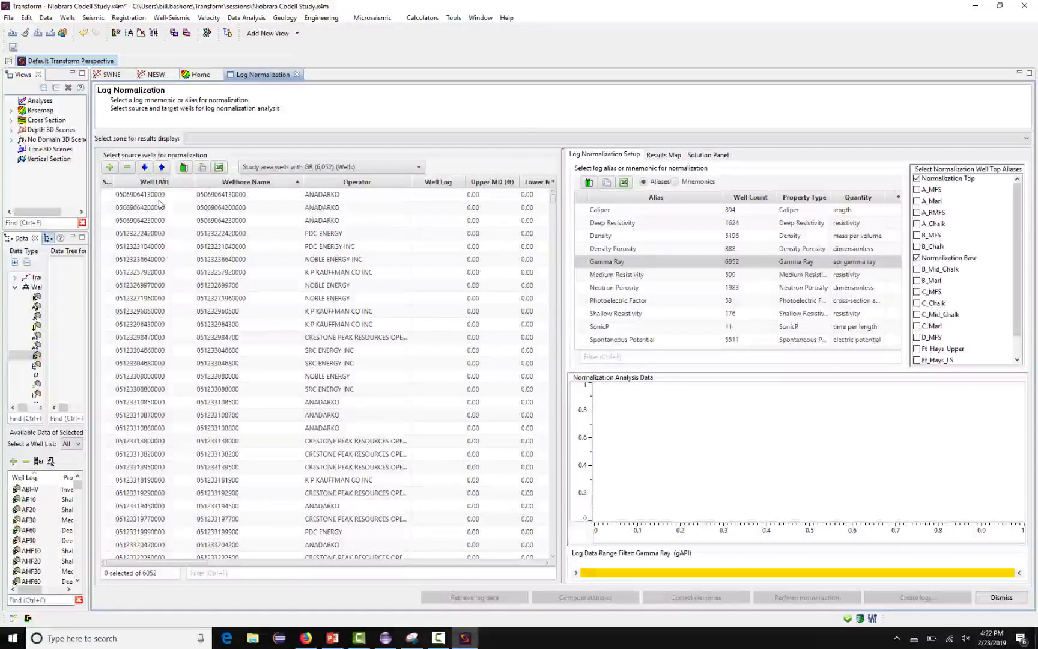
Step: Include all listed source wells in the normalization and retrieve their log data
{"action": "left_click", "coordinate": [111, 167]}
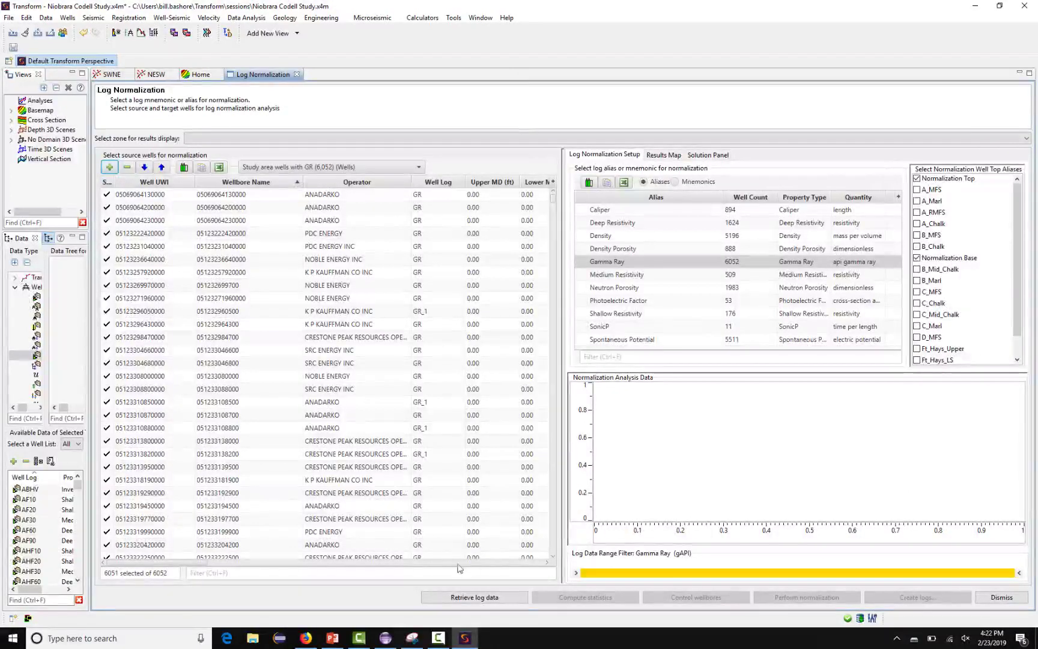
{"action": "left_click", "coordinate": [448, 598]}
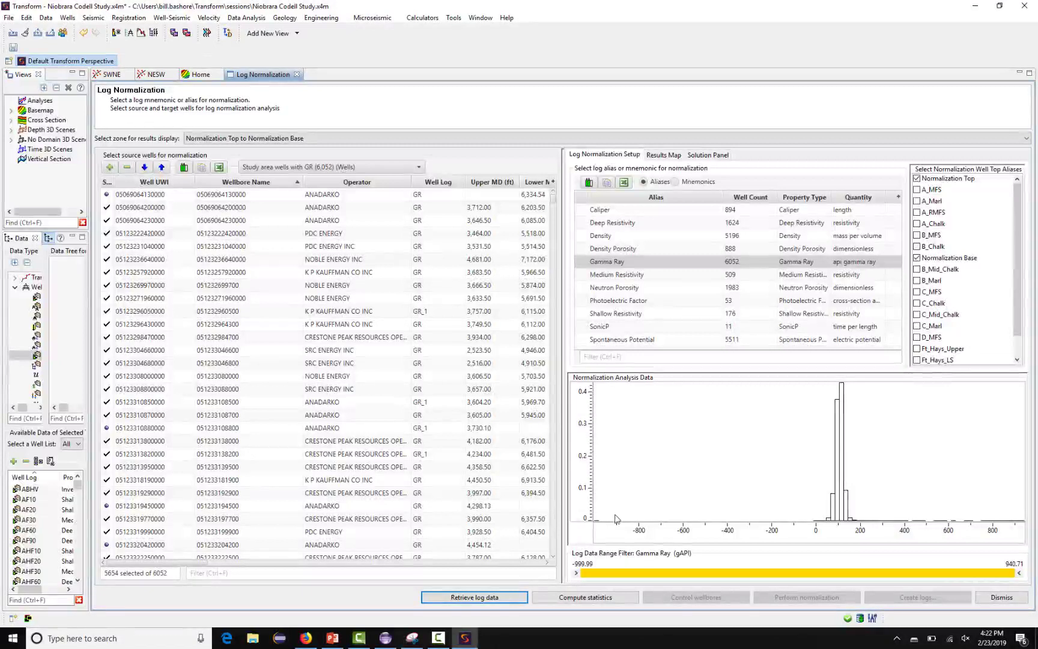
Step: Set the Gamma Ray log data range filter manually to a Range Min of 1 and a Range Max of 200
{"action": "right_click", "coordinate": [643, 572]}
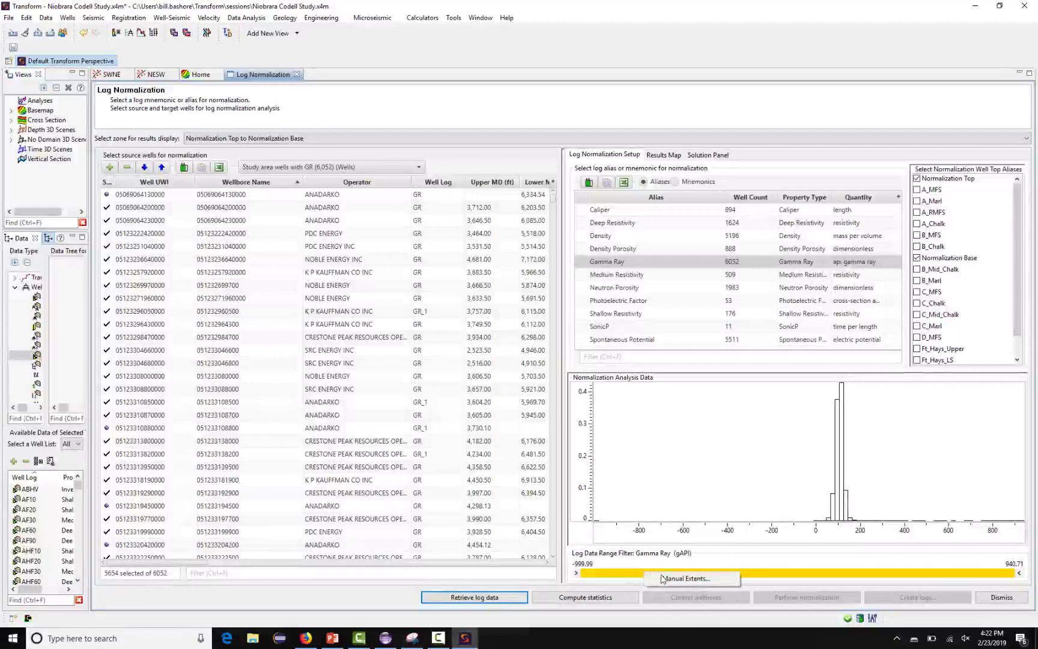
{"action": "left_click", "coordinate": [678, 578]}
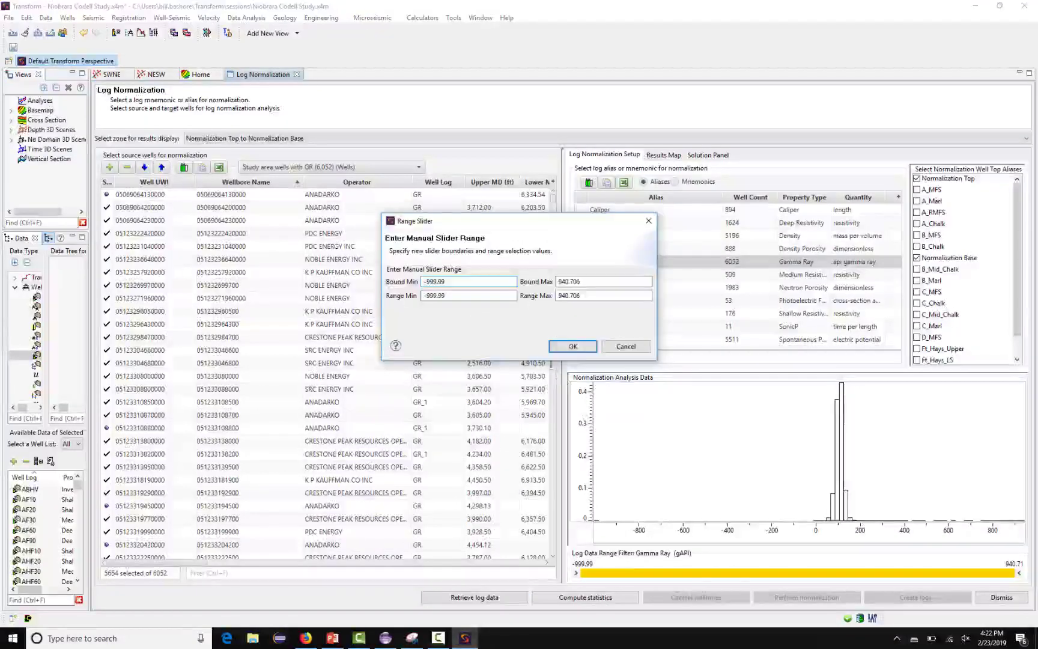
{"action": "left_click_drag", "start_coordinate": [458, 296], "coordinate": [405, 290]}
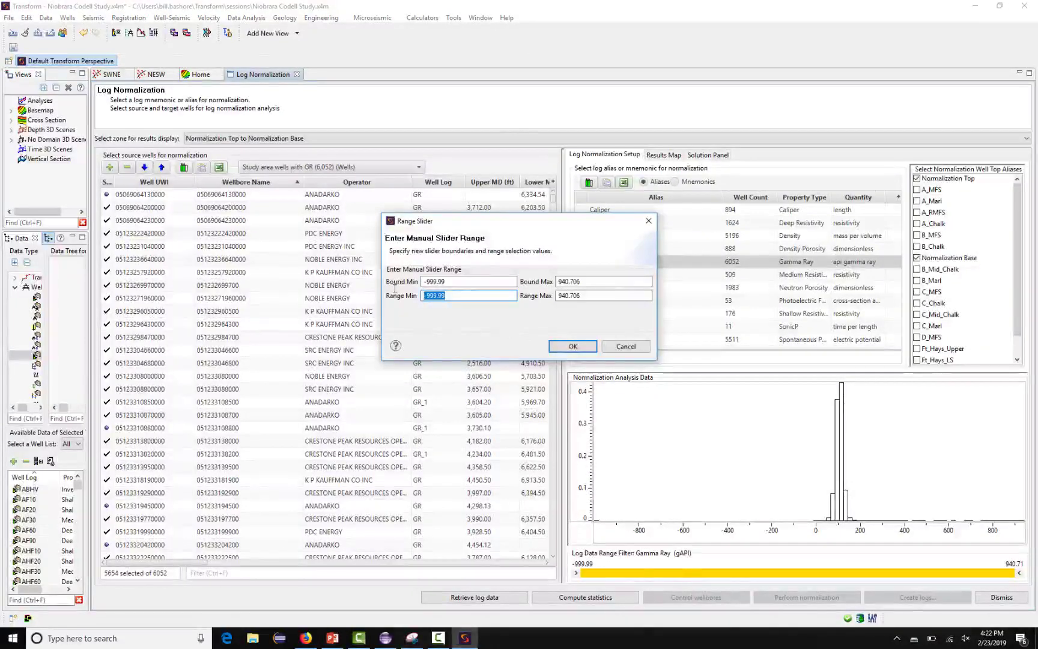
{"action": "key", "text": "BackSpace"}
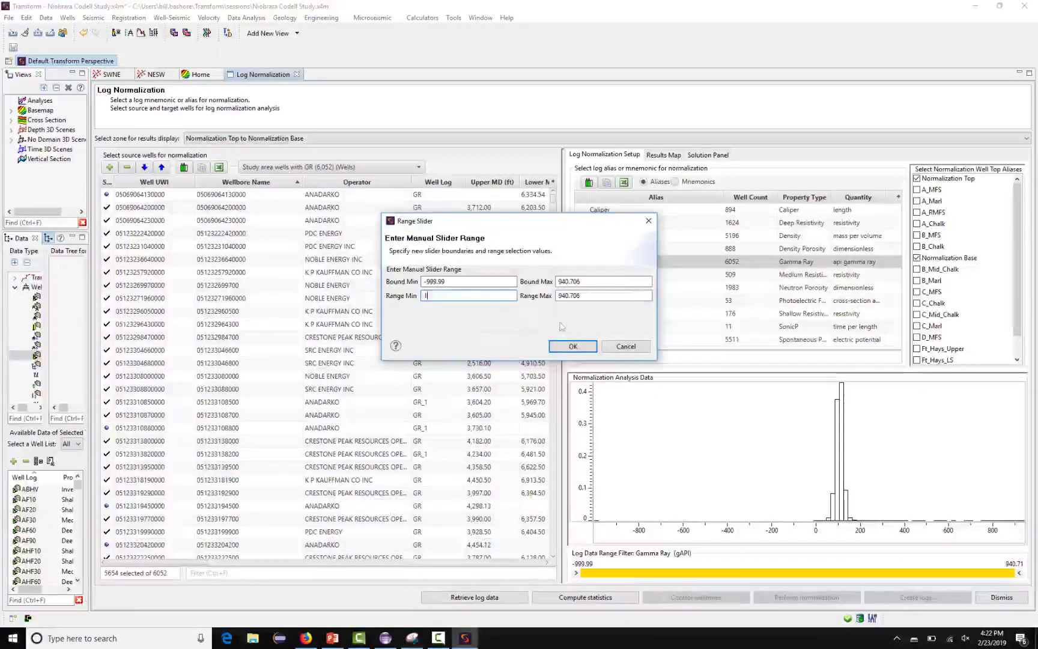
{"action": "type", "text": "1"}
{"action": "left_click_drag", "start_coordinate": [647, 296], "coordinate": [519, 295]}
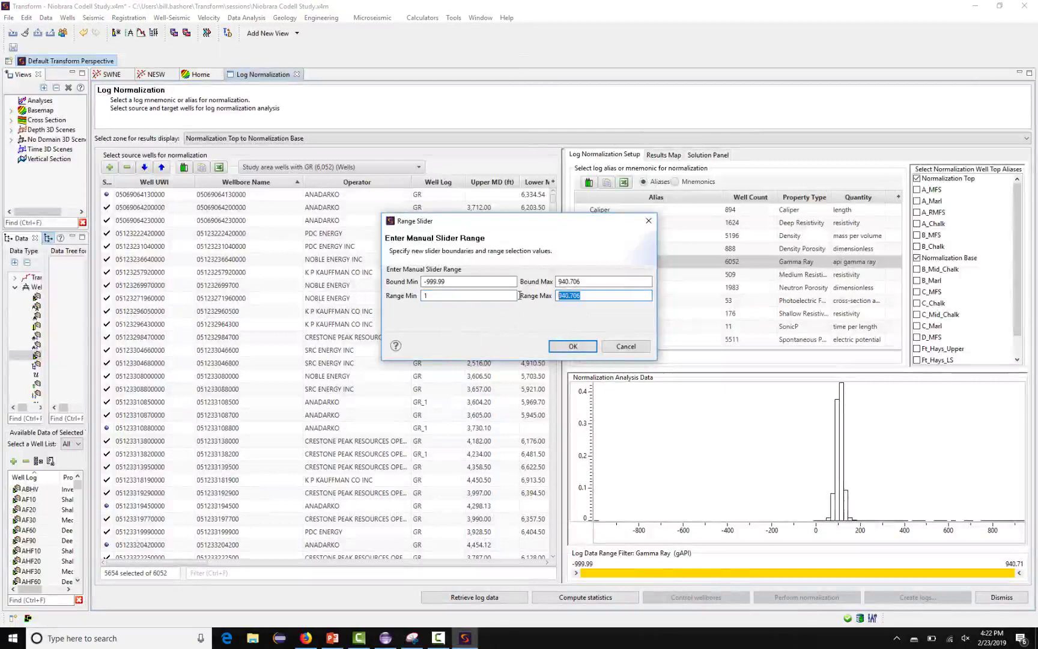
{"action": "type", "text": "200"}
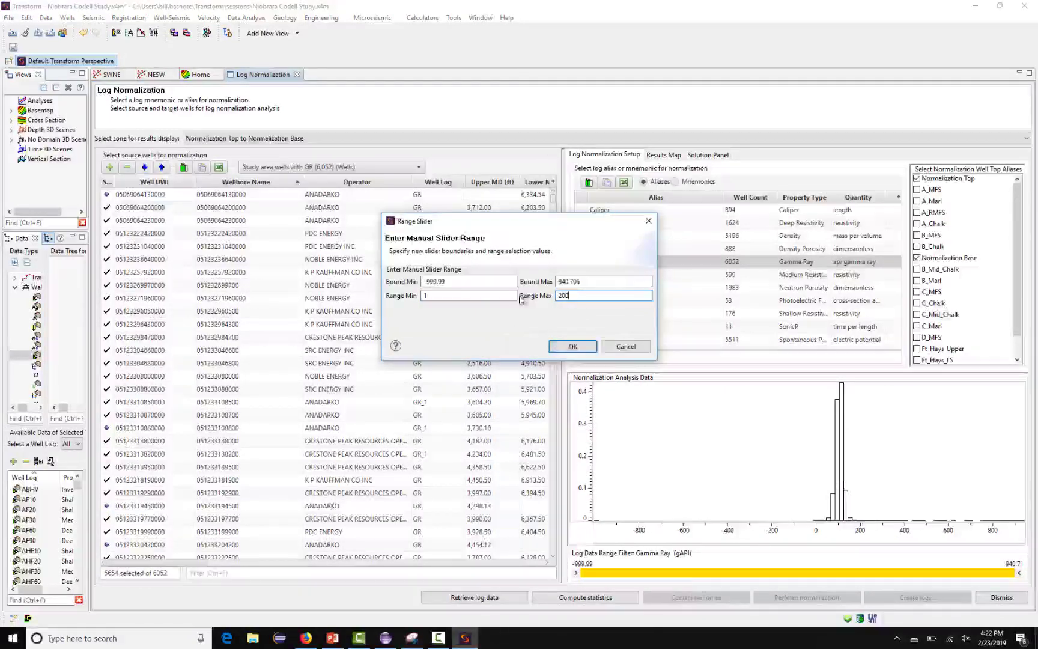
{"action": "left_click", "coordinate": [557, 348]}
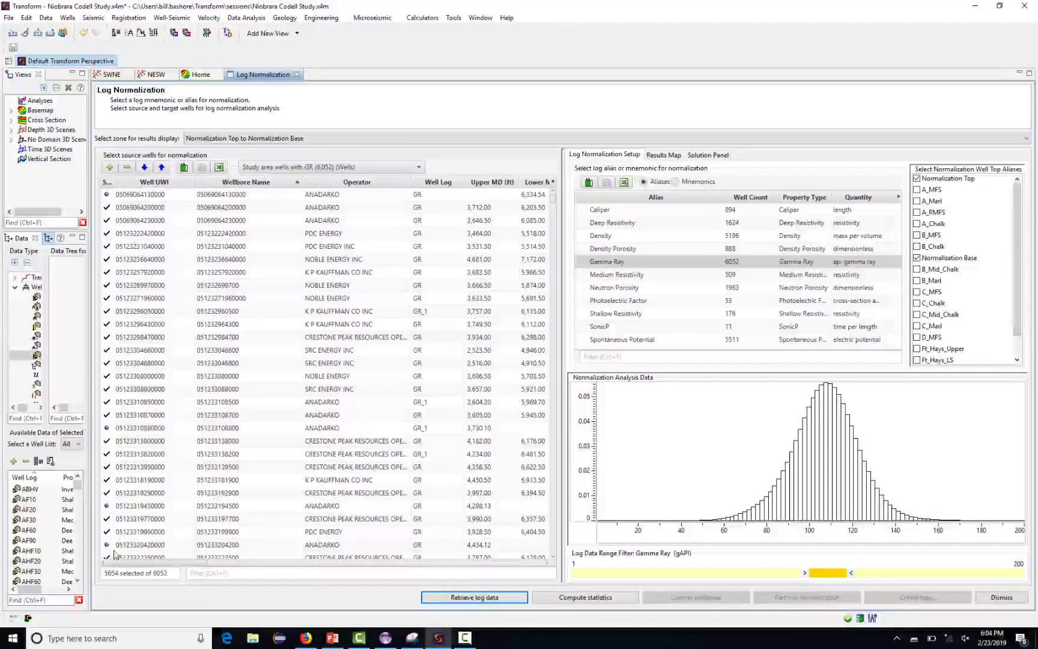
Step: Sort the source wells by selection status and read the comments explaining why wells were excluded
{"action": "left_click", "coordinate": [108, 182]}
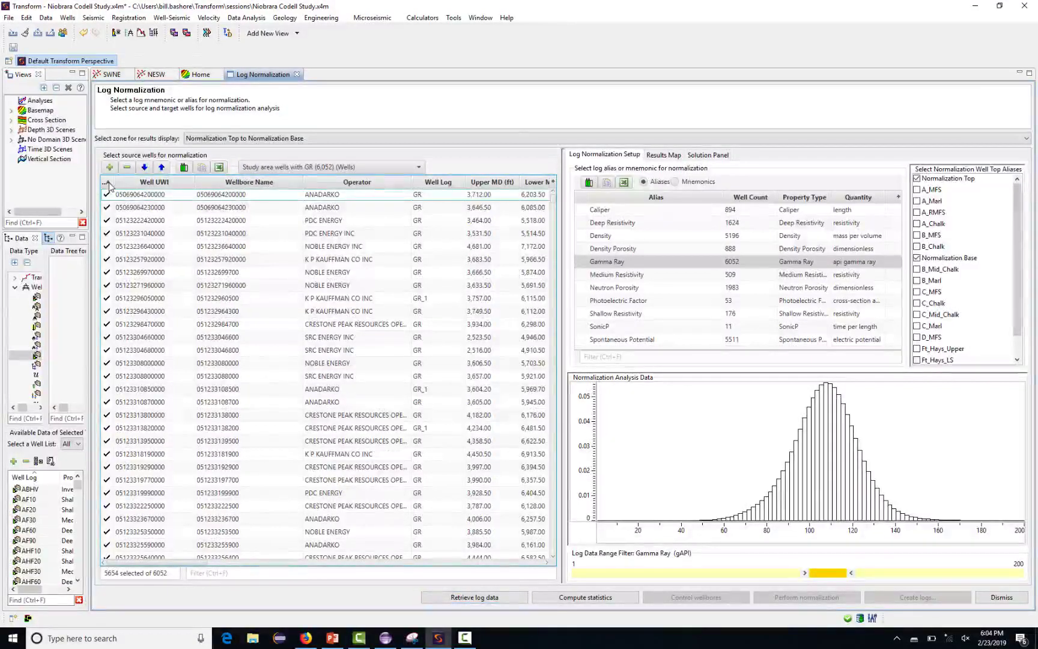
{"action": "left_click", "coordinate": [108, 183]}
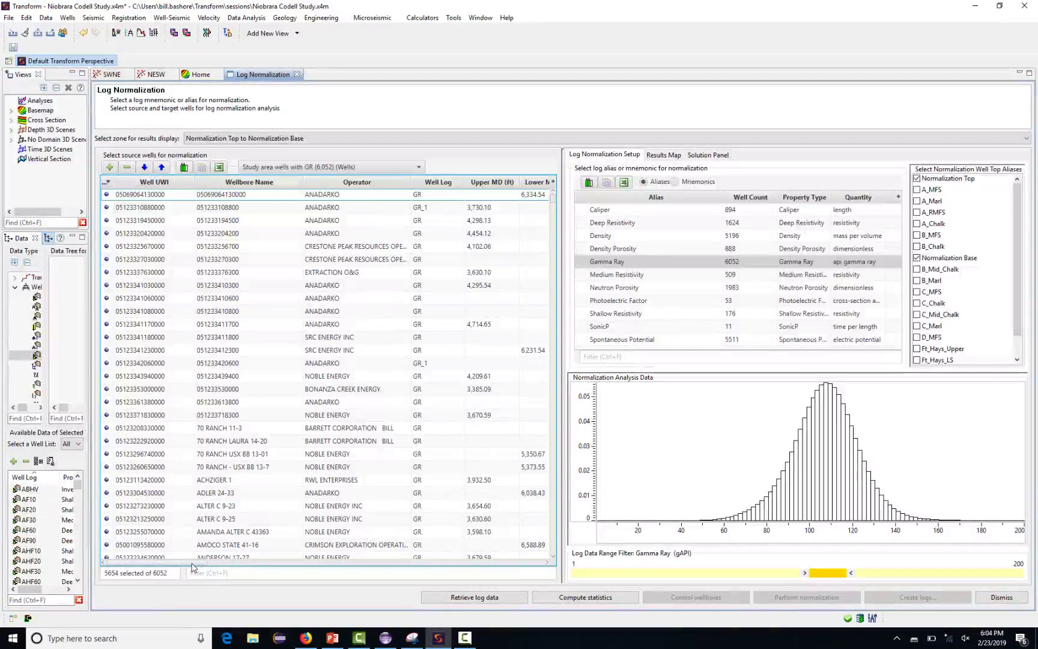
{"action": "left_click_drag", "start_coordinate": [192, 563], "coordinate": [489, 582]}
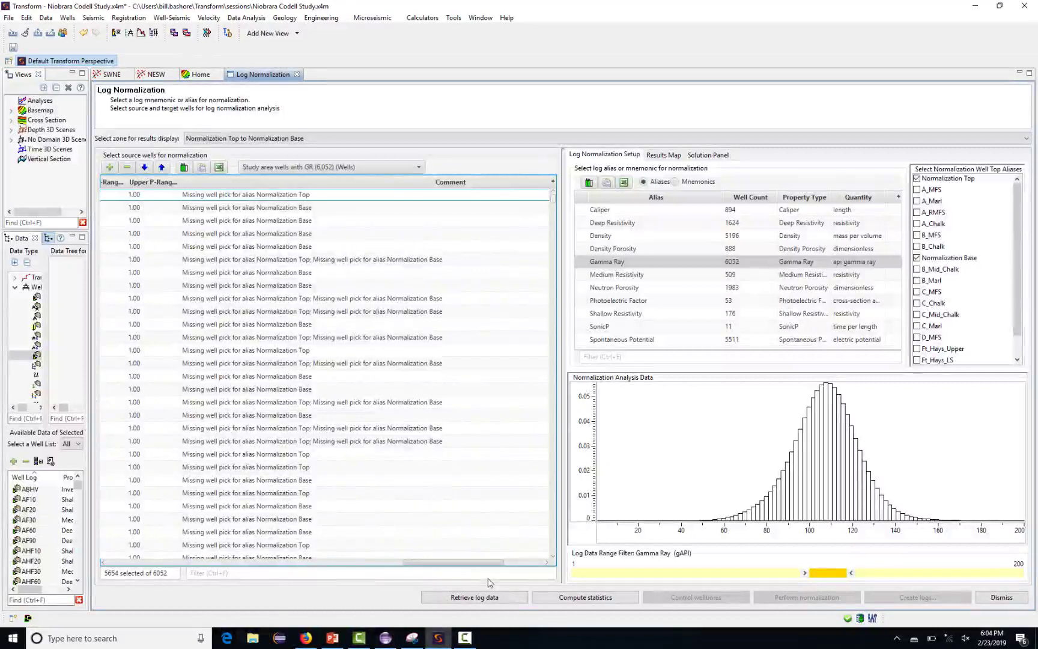
{"action": "left_click_drag", "start_coordinate": [488, 582], "coordinate": [156, 570]}
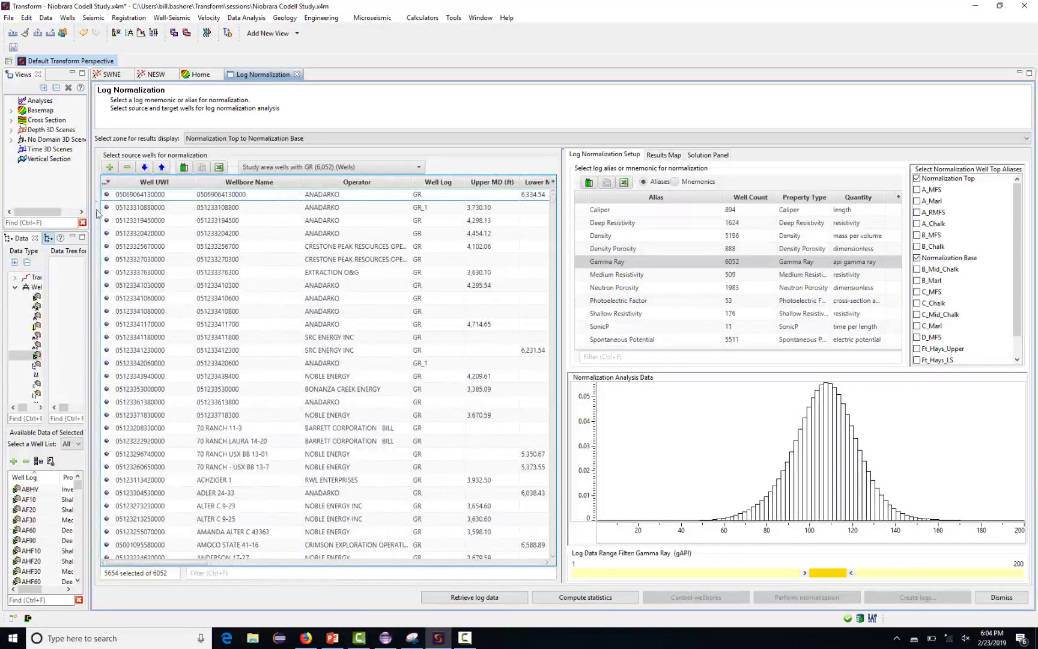
{"action": "left_click", "coordinate": [107, 183]}
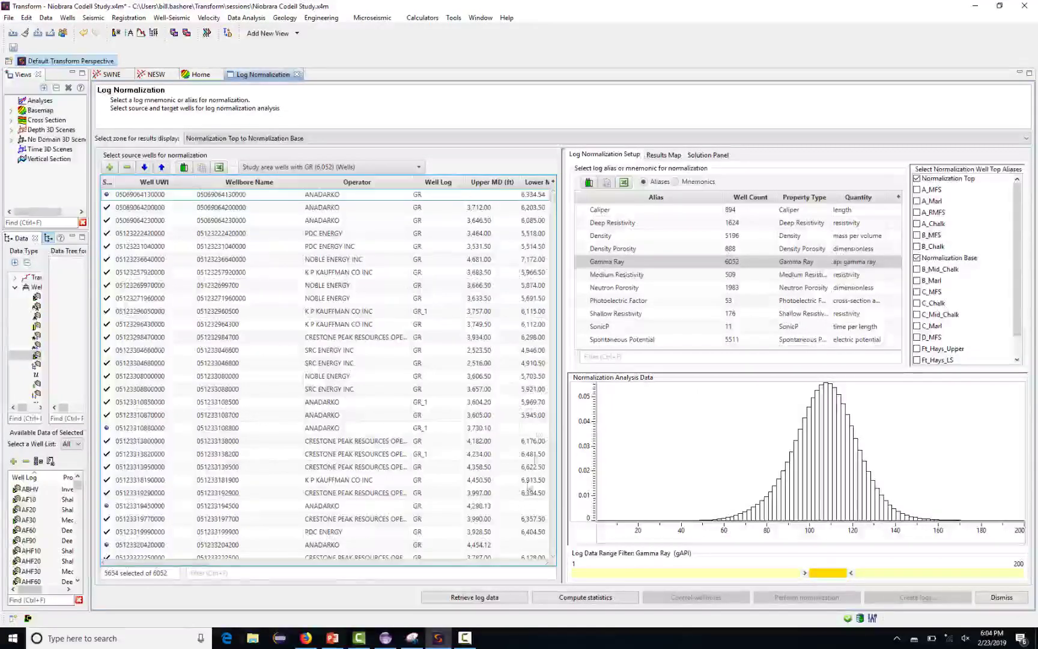
Step: Compute the well statistics and view the original data's P-Lower and P-Upper results maps
{"action": "left_click", "coordinate": [584, 597]}
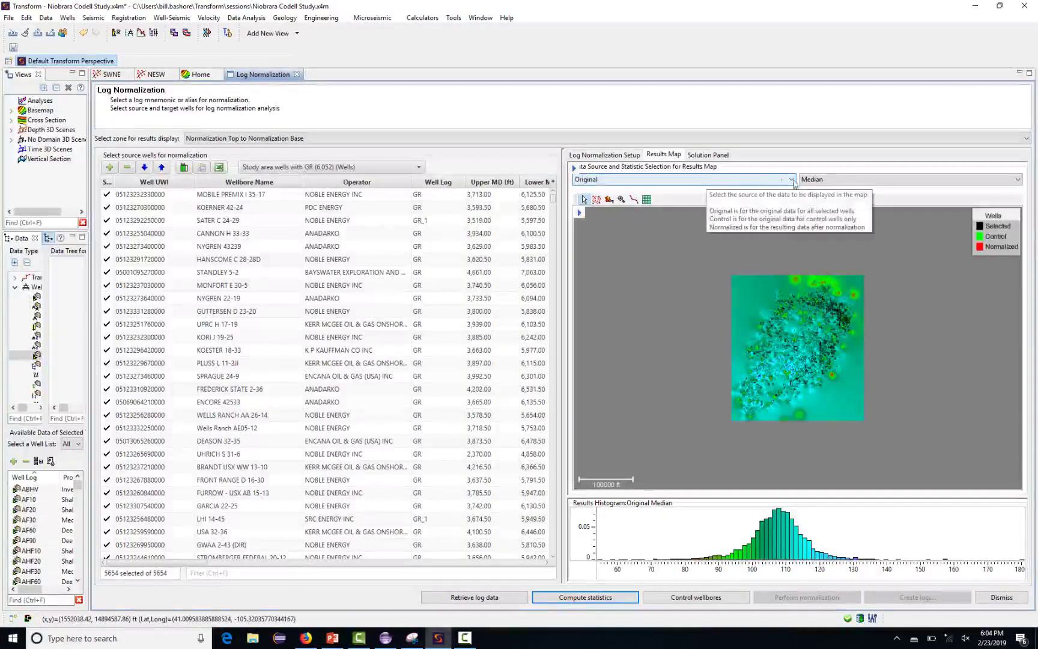
{"action": "left_click", "coordinate": [827, 181]}
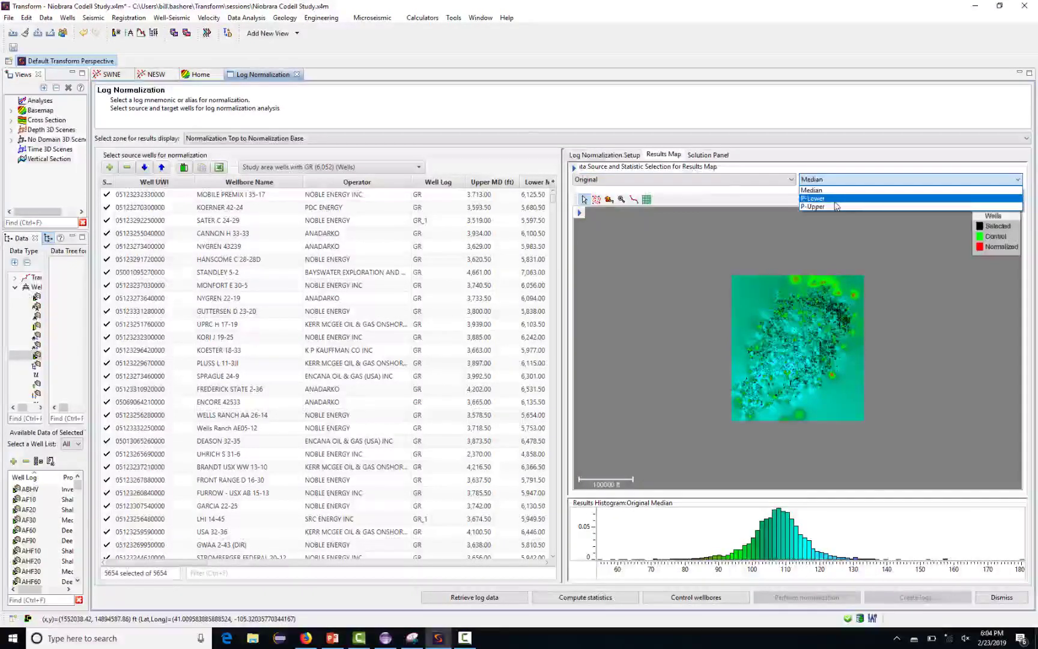
{"action": "left_click", "coordinate": [835, 199]}
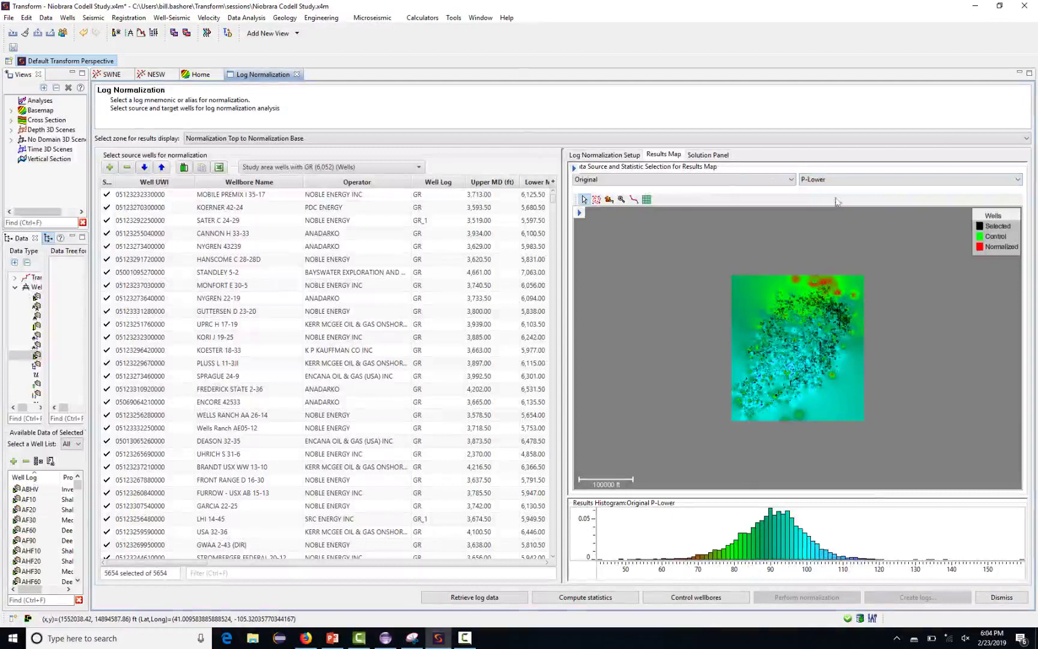
{"action": "left_click", "coordinate": [839, 180]}
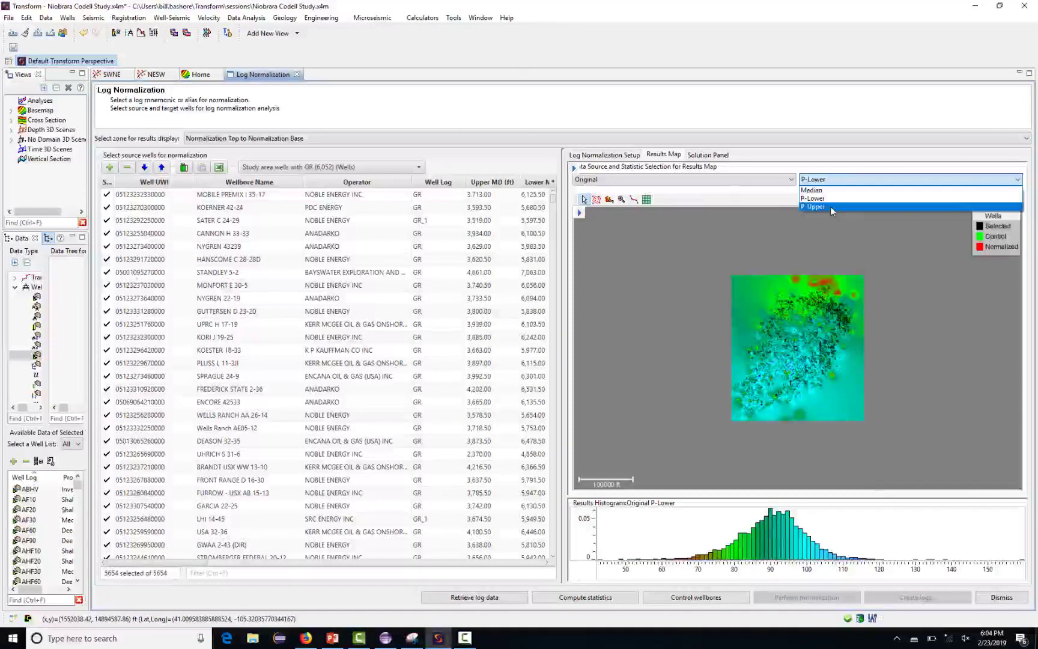
{"action": "left_click", "coordinate": [830, 206]}
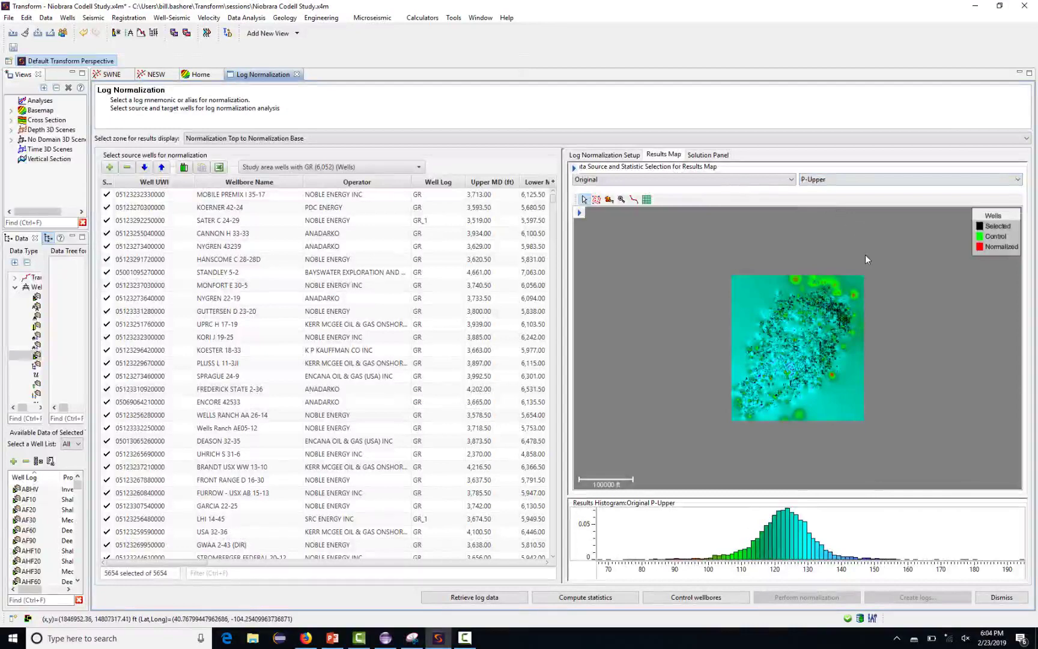
Step: Examine the original P-Upper results map across the clustered wells
{"action": "scroll", "coordinate": [865, 255], "scroll_direction": "up", "scroll_amount": 4}
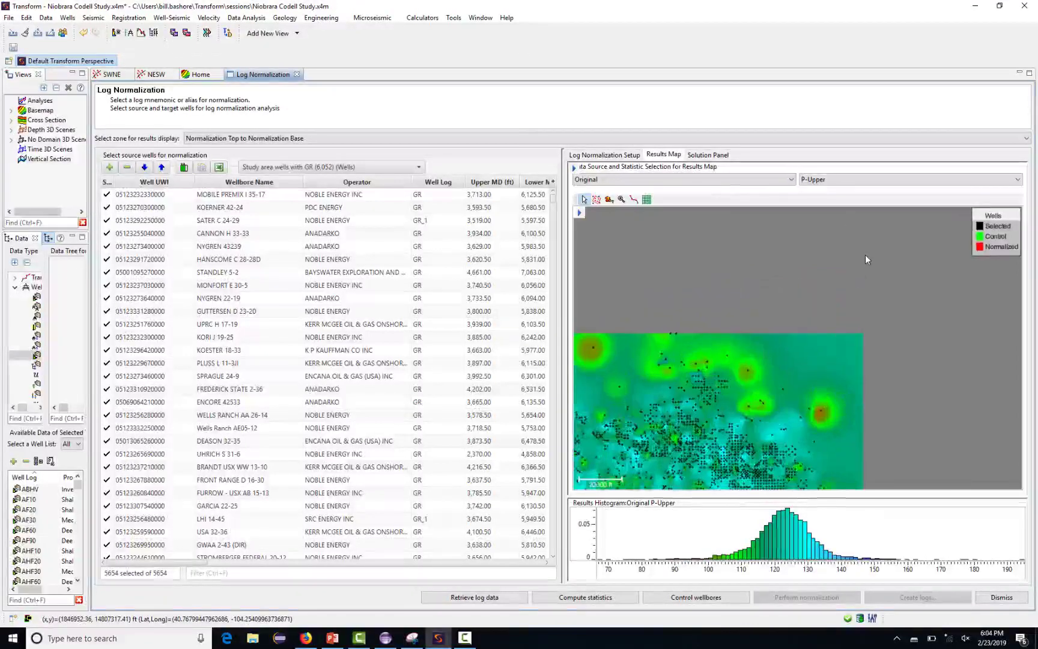
{"action": "scroll", "coordinate": [865, 255], "scroll_direction": "down", "scroll_amount": 2}
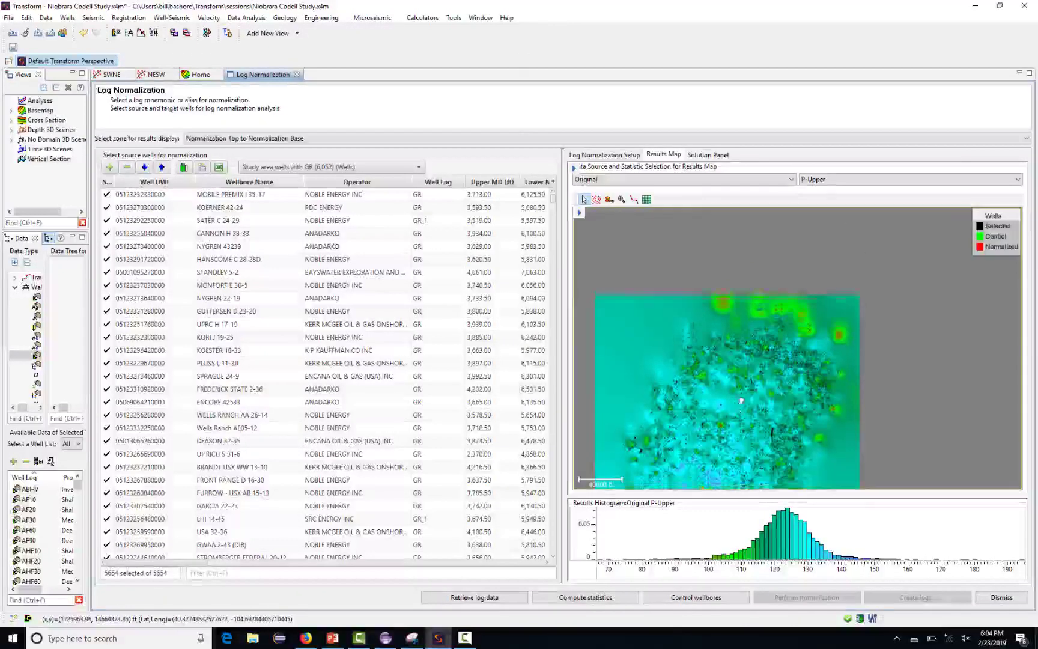
{"action": "left_click_drag", "start_coordinate": [741, 401], "coordinate": [790, 326]}
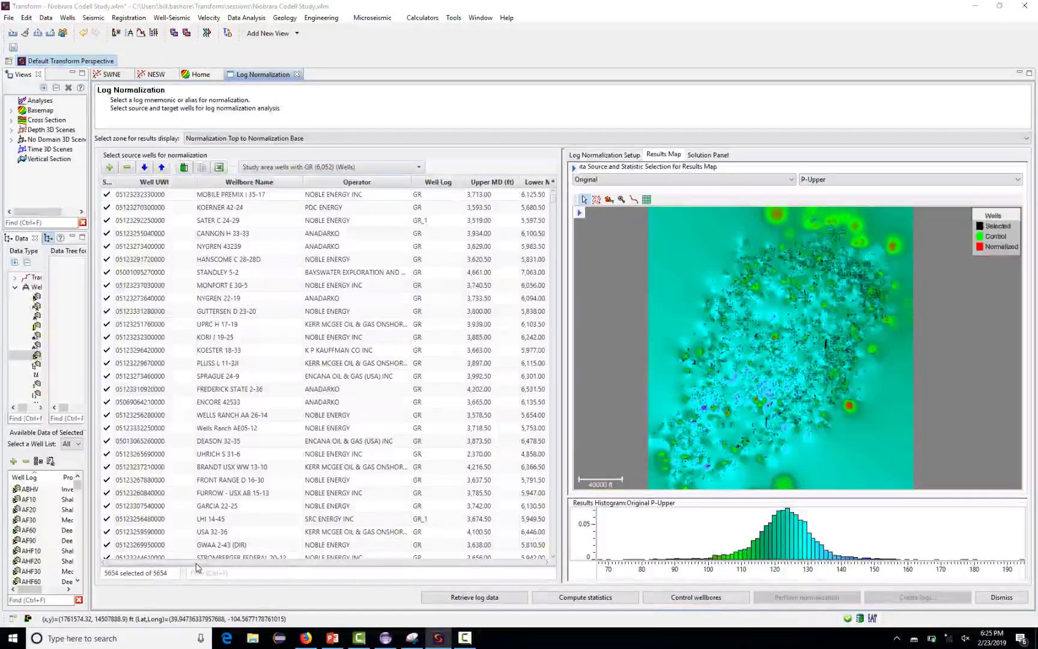
Step: Sort the source wells by ascending number of samples and deselect the well with the fewest samples
{"action": "left_click_drag", "start_coordinate": [197, 566], "coordinate": [264, 579]}
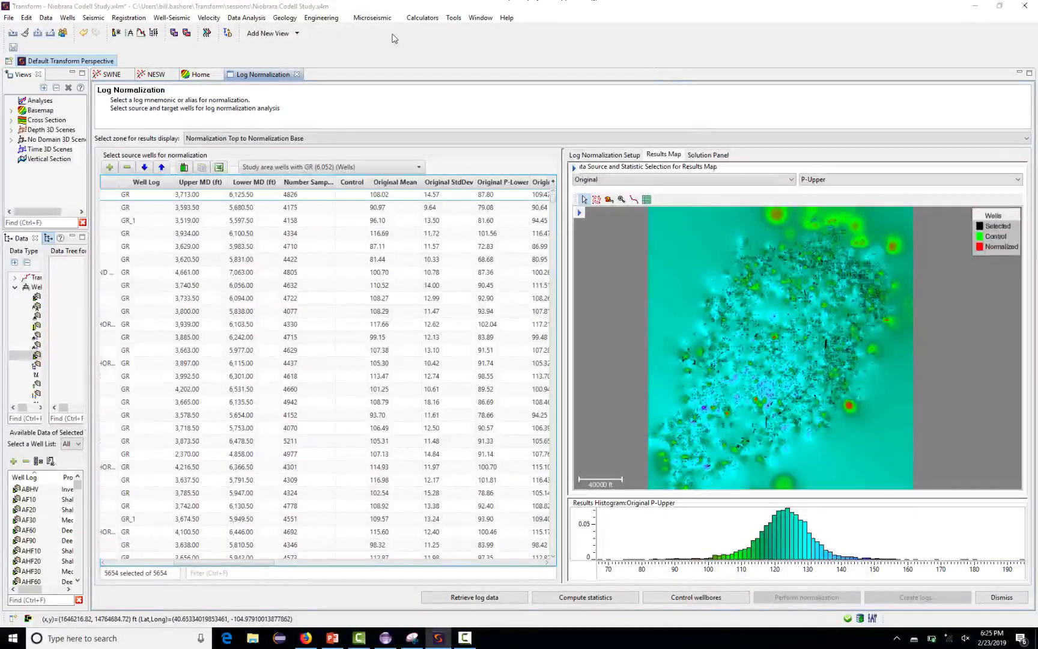
{"action": "left_click", "coordinate": [314, 186]}
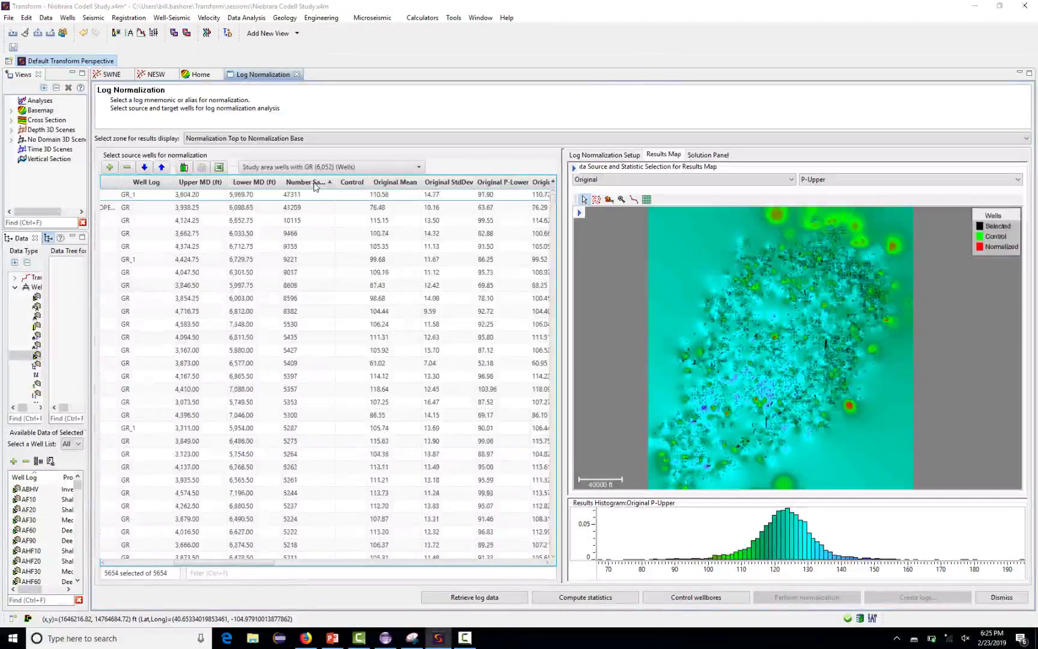
{"action": "left_click", "coordinate": [314, 184]}
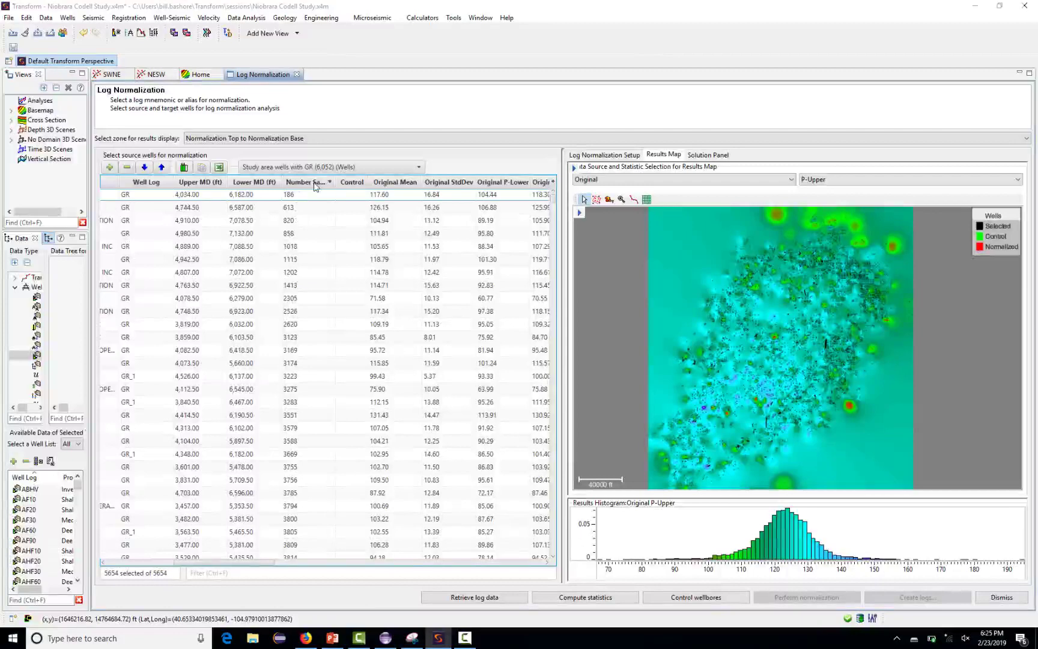
{"action": "left_click", "coordinate": [297, 196]}
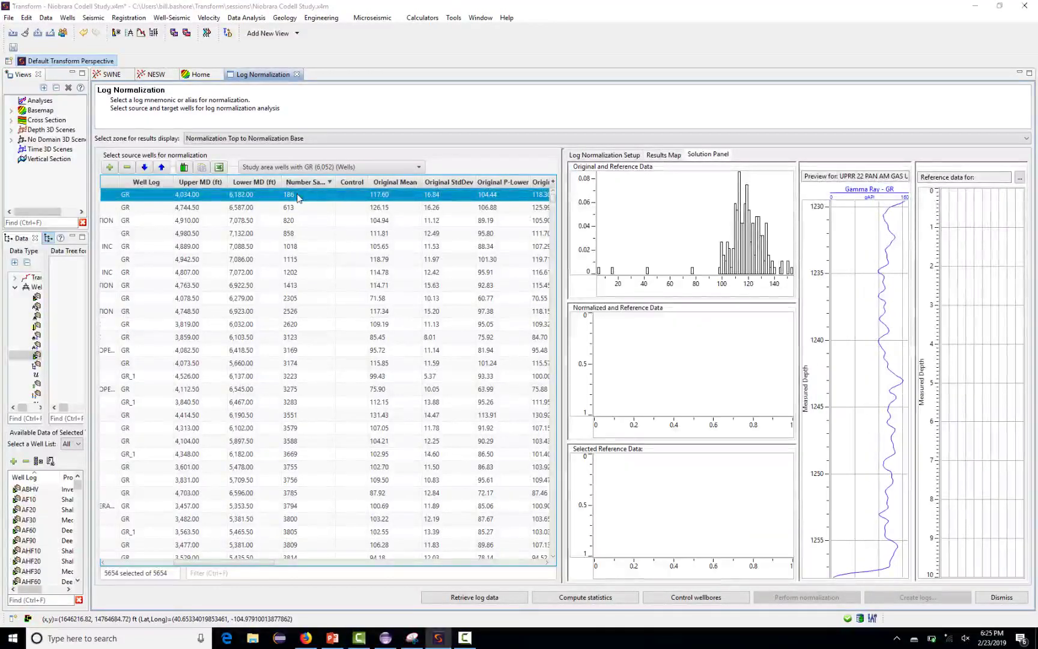
{"action": "right_click", "coordinate": [305, 195]}
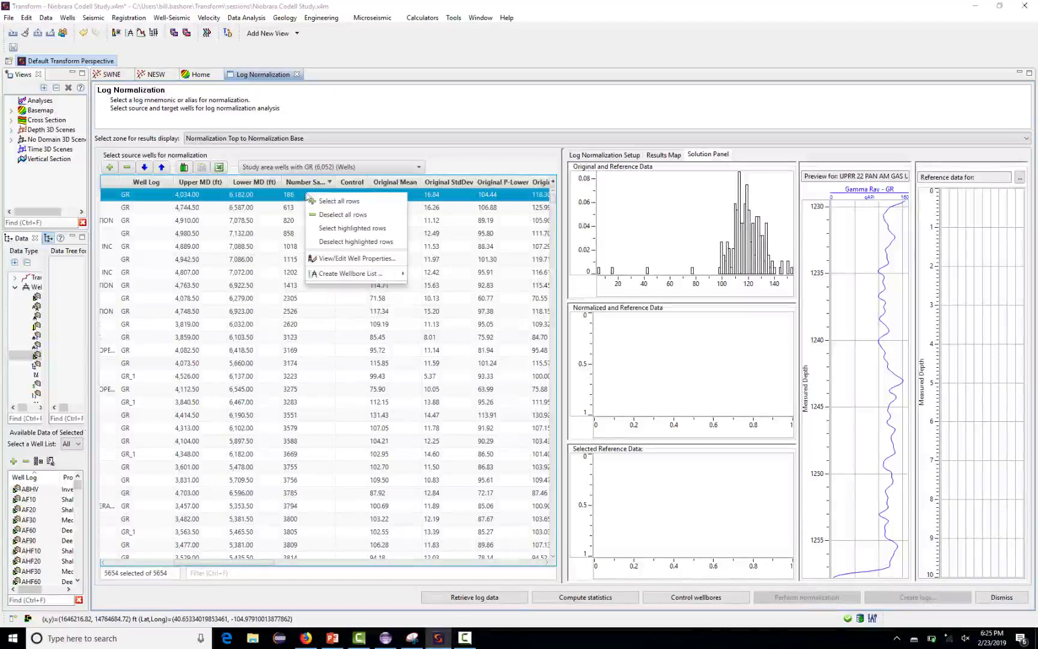
{"action": "left_click", "coordinate": [325, 243]}
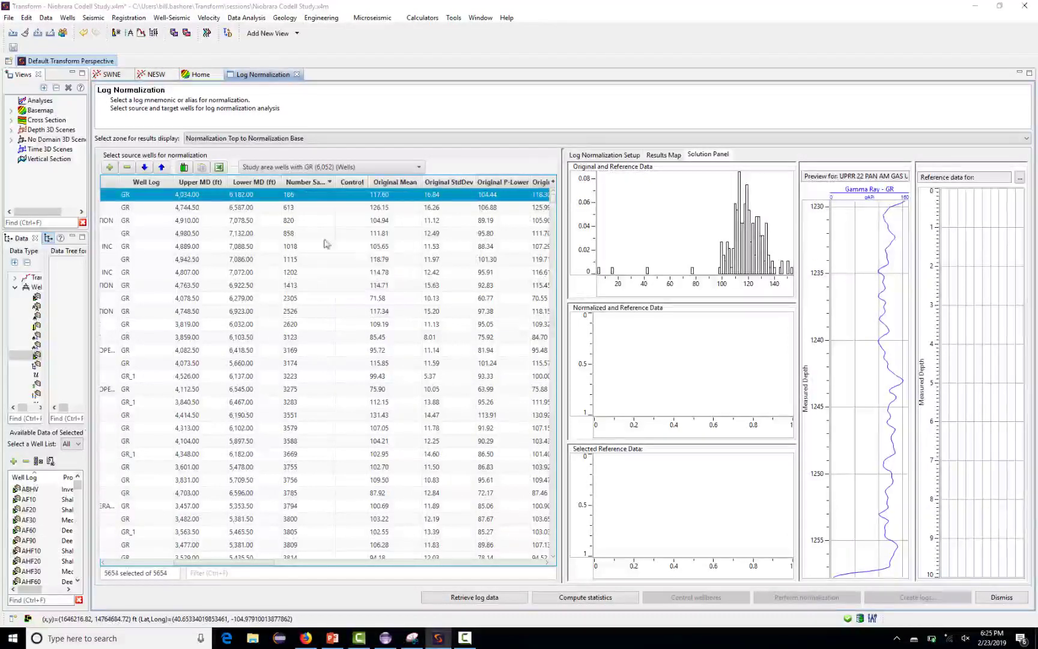
Step: Preview the gamma ray logs of the next low-sample wells and deselect BROZOVICH MA 8-15
{"action": "left_click", "coordinate": [308, 208]}
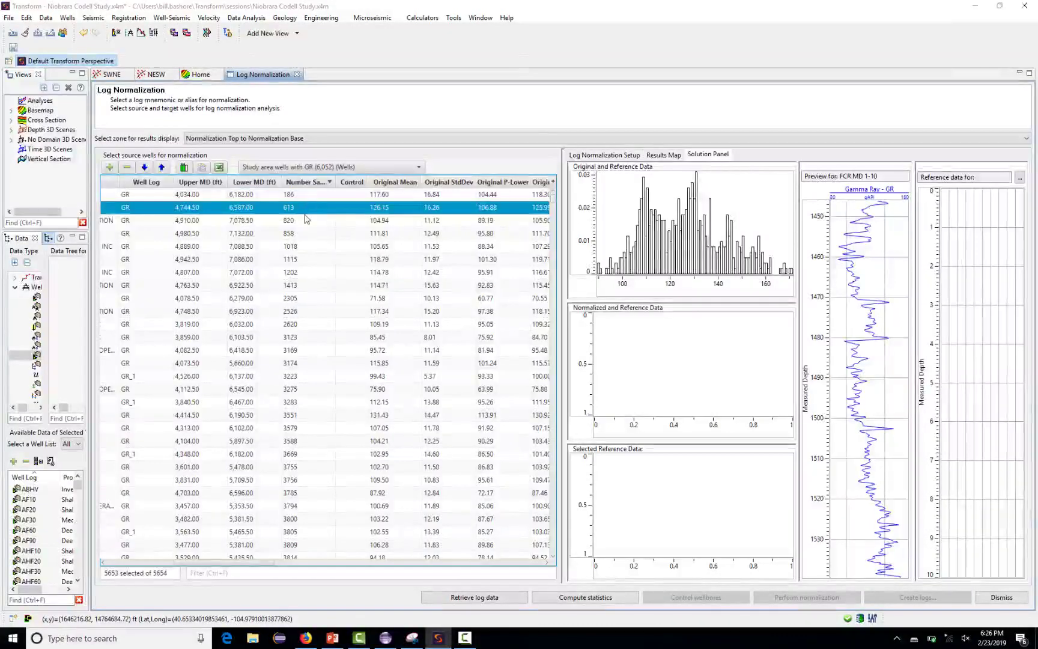
{"action": "left_click", "coordinate": [307, 220]}
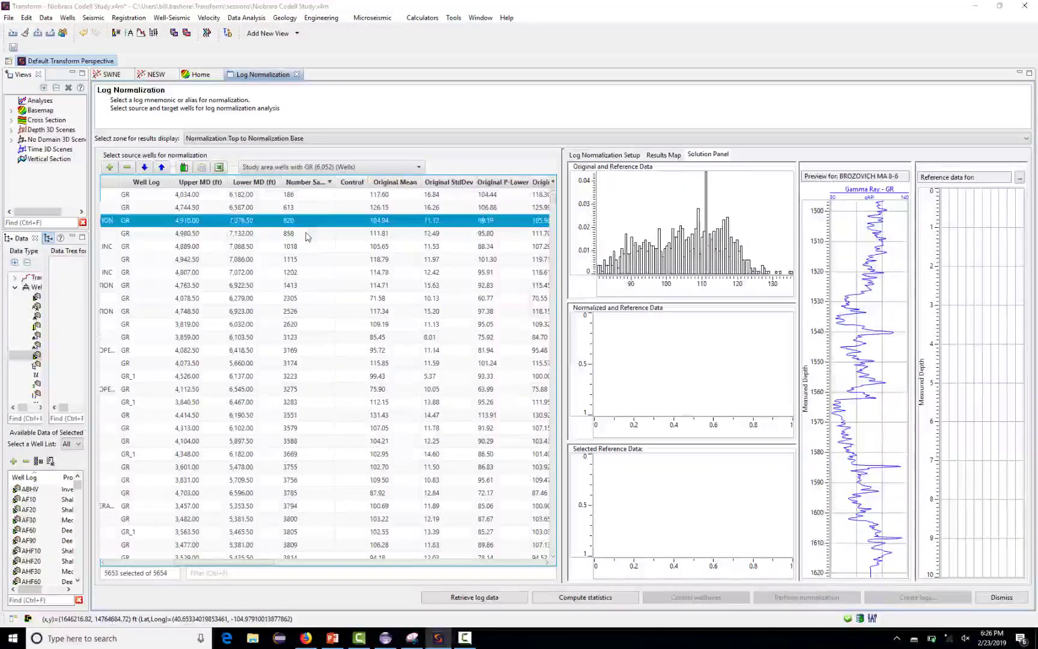
{"action": "left_click", "coordinate": [306, 234]}
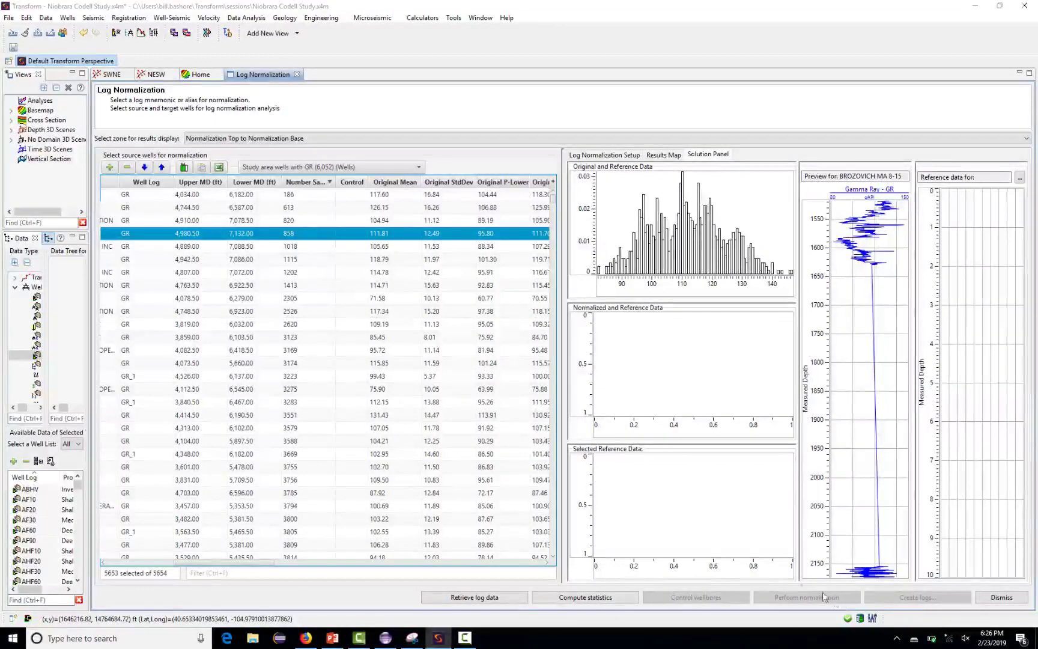
{"action": "right_click", "coordinate": [319, 236]}
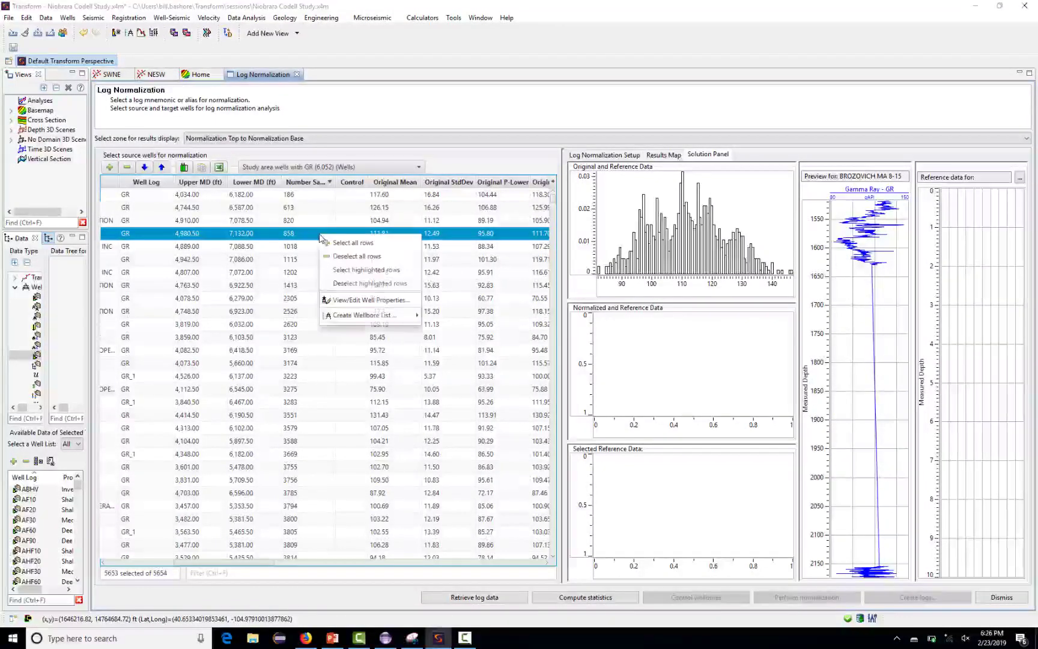
{"action": "left_click", "coordinate": [334, 284]}
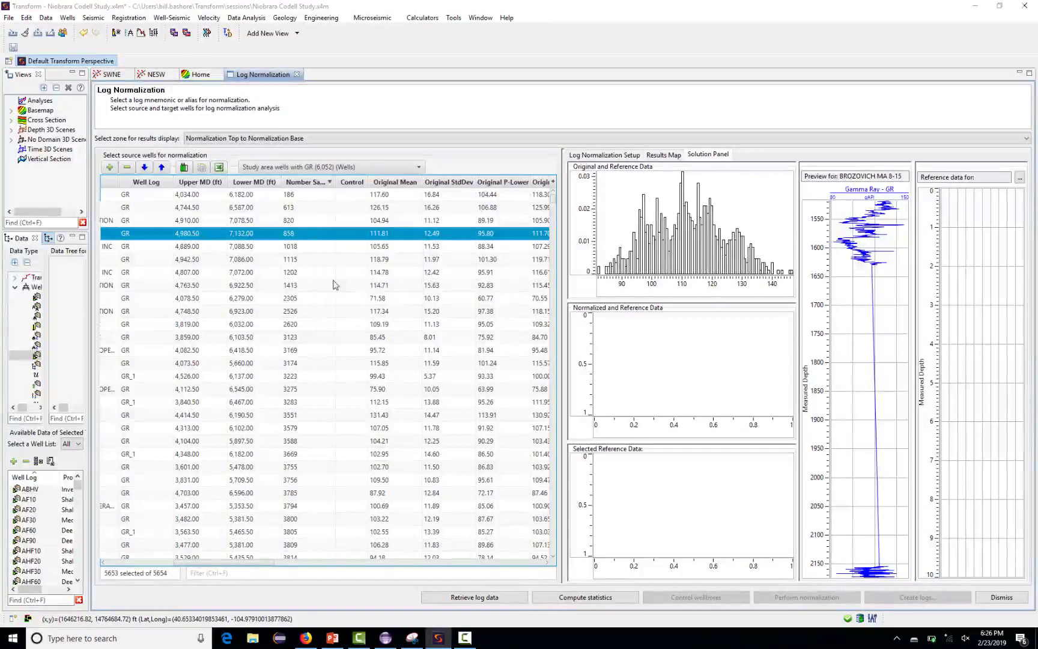
Step: Review the next wells' logs from TIHEN MA 18-5 onward and deselect NORDSTROM MA 6-14
{"action": "left_click", "coordinate": [303, 247]}
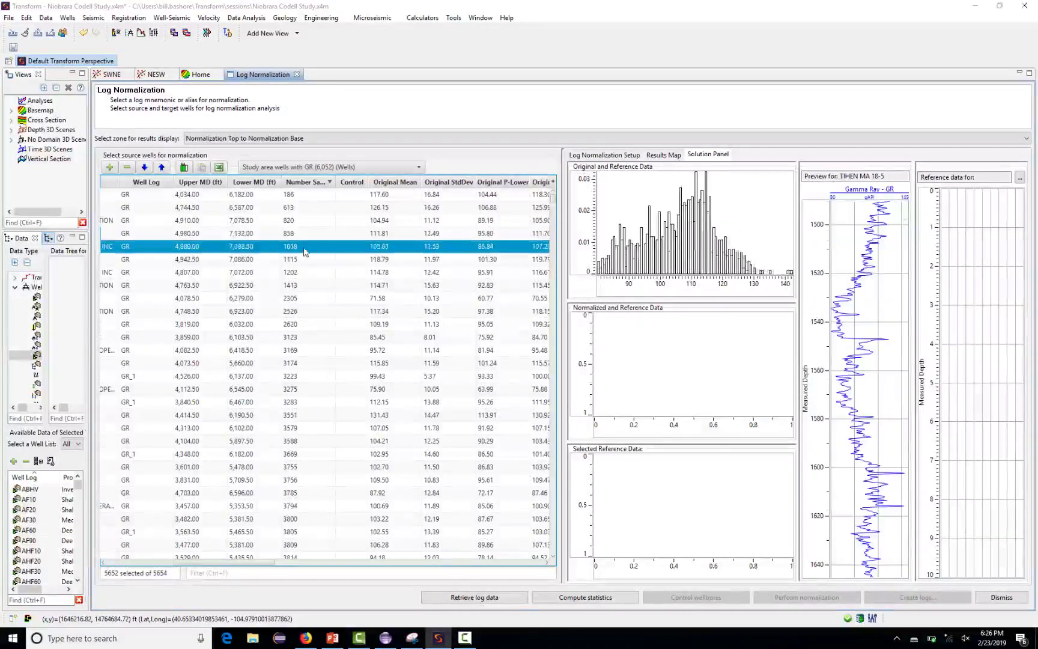
{"action": "key", "text": "Down"}
{"action": "key", "text": "Down"}
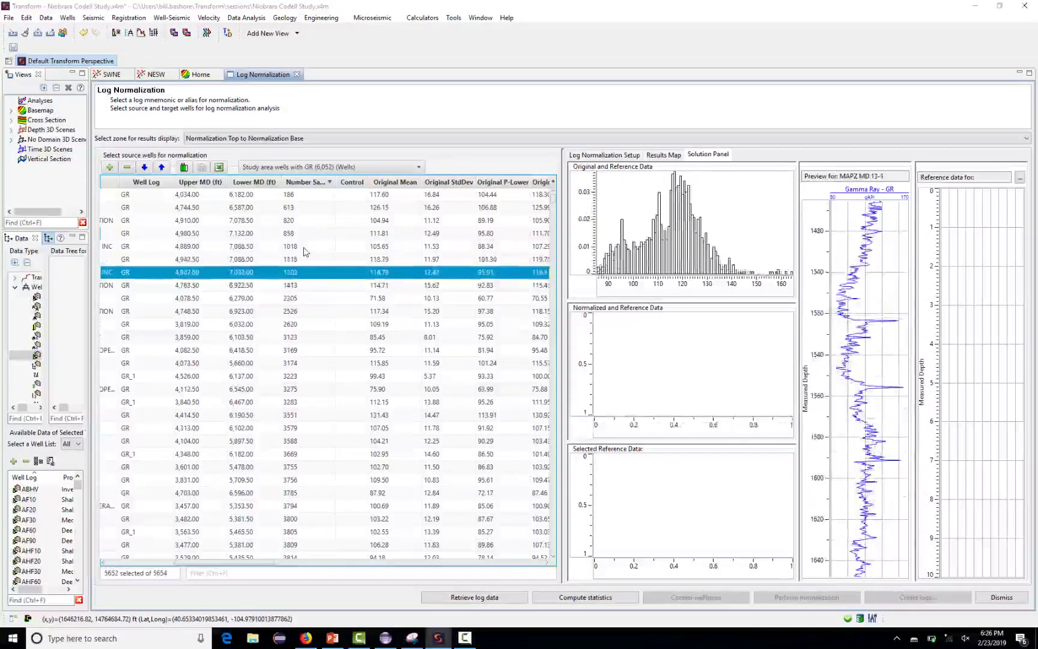
{"action": "key", "text": "Down"}
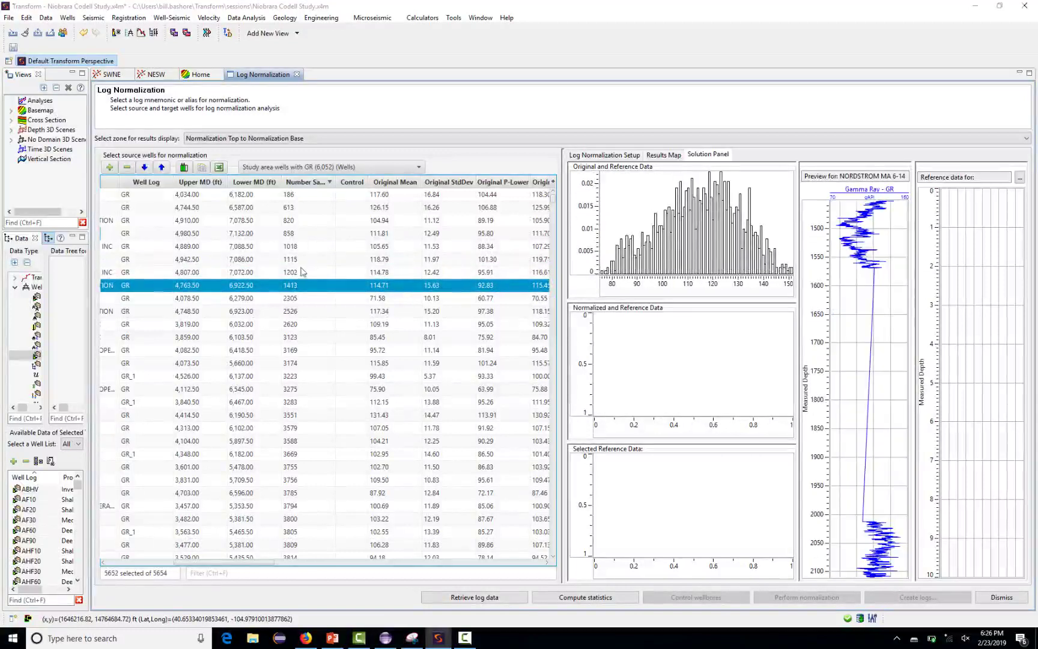
{"action": "right_click", "coordinate": [293, 284]}
{"action": "left_click", "coordinate": [327, 341]}
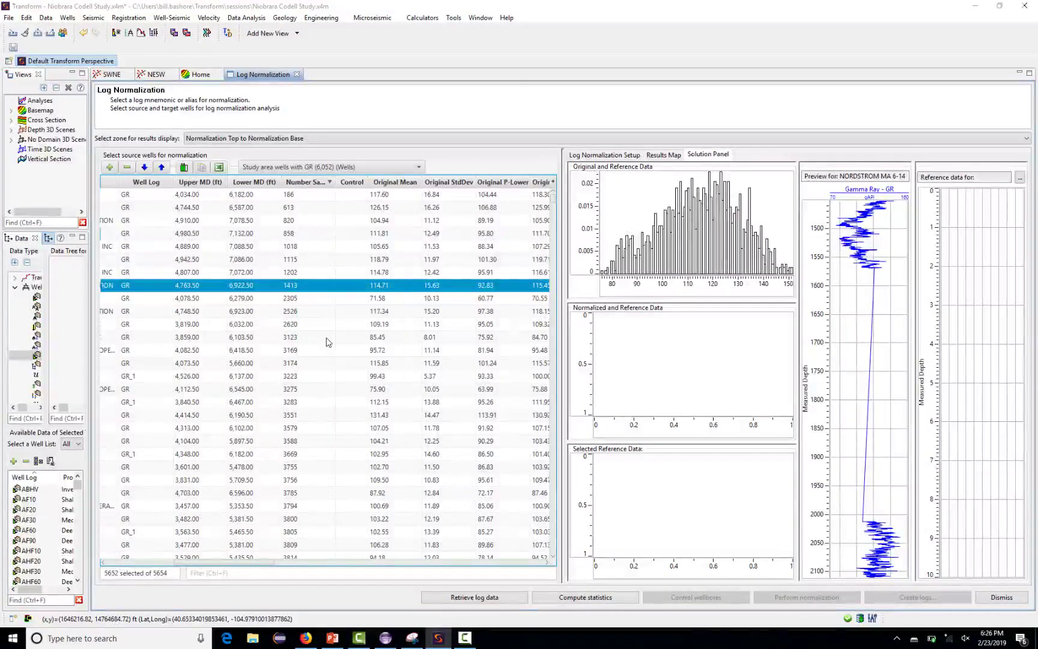
Step: Preview and deselect the low-sample wells WEICHEL 43114 and NORDSTROM MA 6-11
{"action": "key", "text": "Down"}
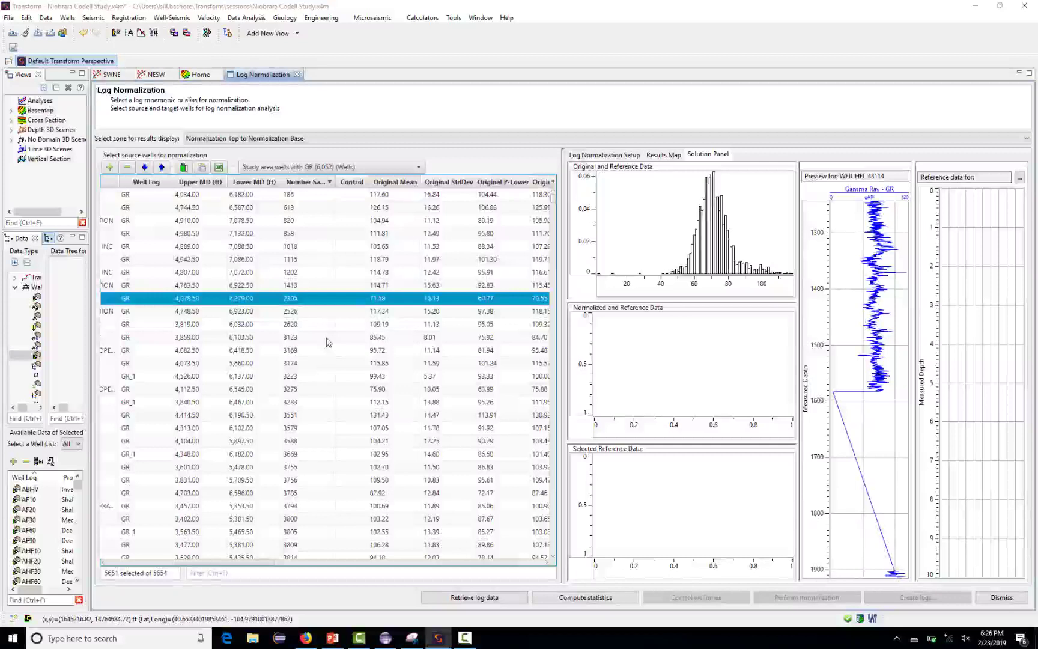
{"action": "right_click", "coordinate": [330, 303]}
{"action": "left_click", "coordinate": [372, 354]}
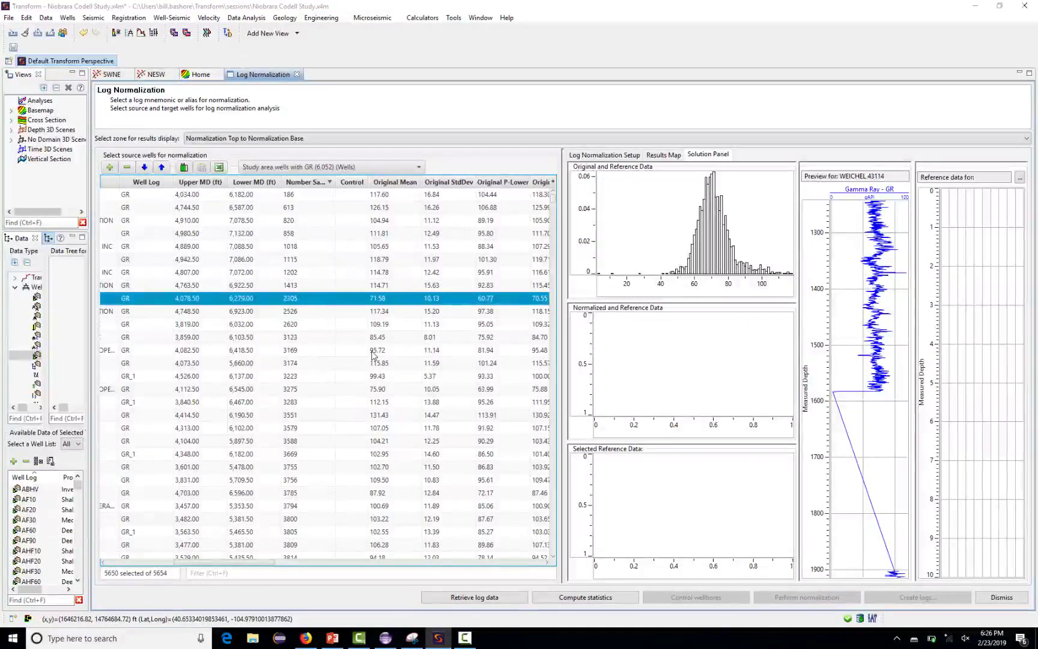
{"action": "key", "text": "Down"}
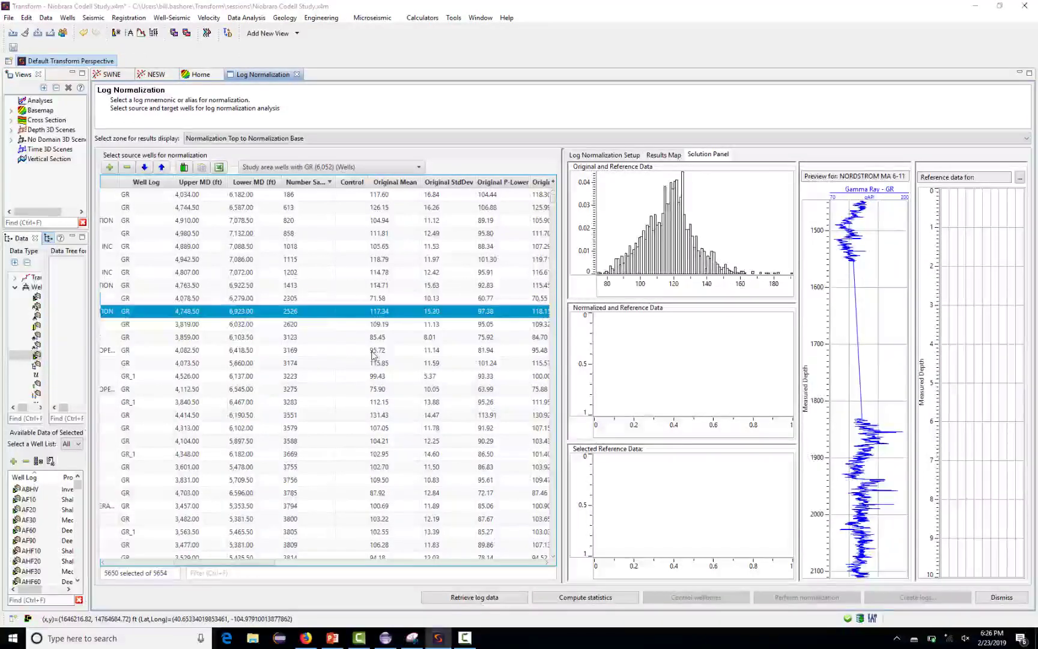
{"action": "right_click", "coordinate": [395, 317]}
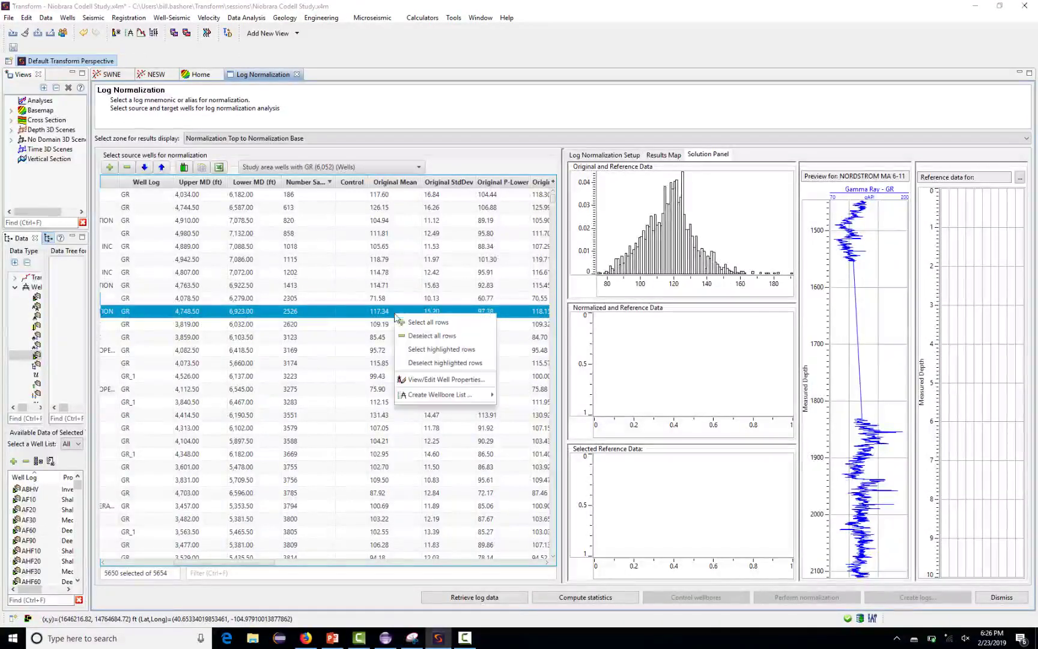
{"action": "left_click", "coordinate": [414, 365]}
Step: Deselect the two ARISTOCRAT ANGUS wells with 2620 and 3123 samples
{"action": "key", "text": "Down"}
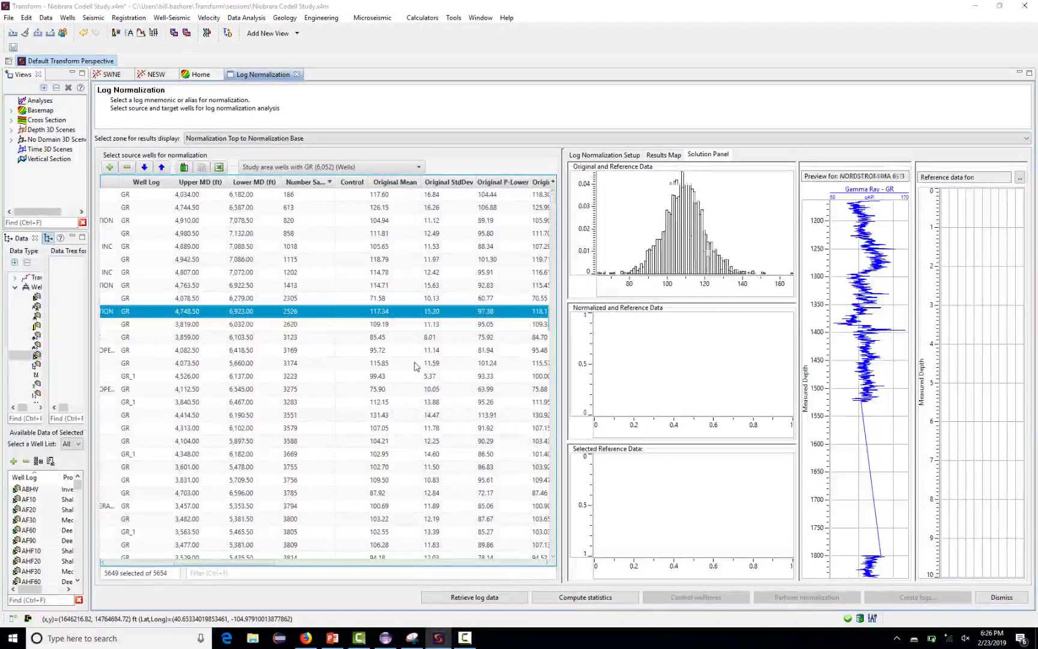
{"action": "right_click", "coordinate": [352, 325]}
{"action": "left_click", "coordinate": [388, 373]}
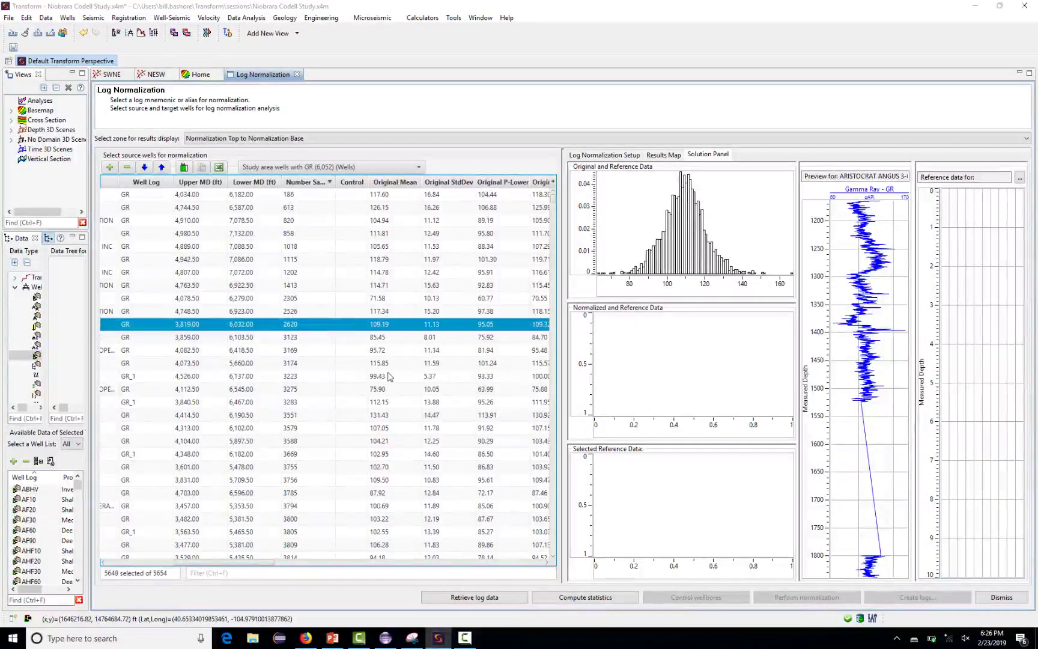
{"action": "key", "text": "Down"}
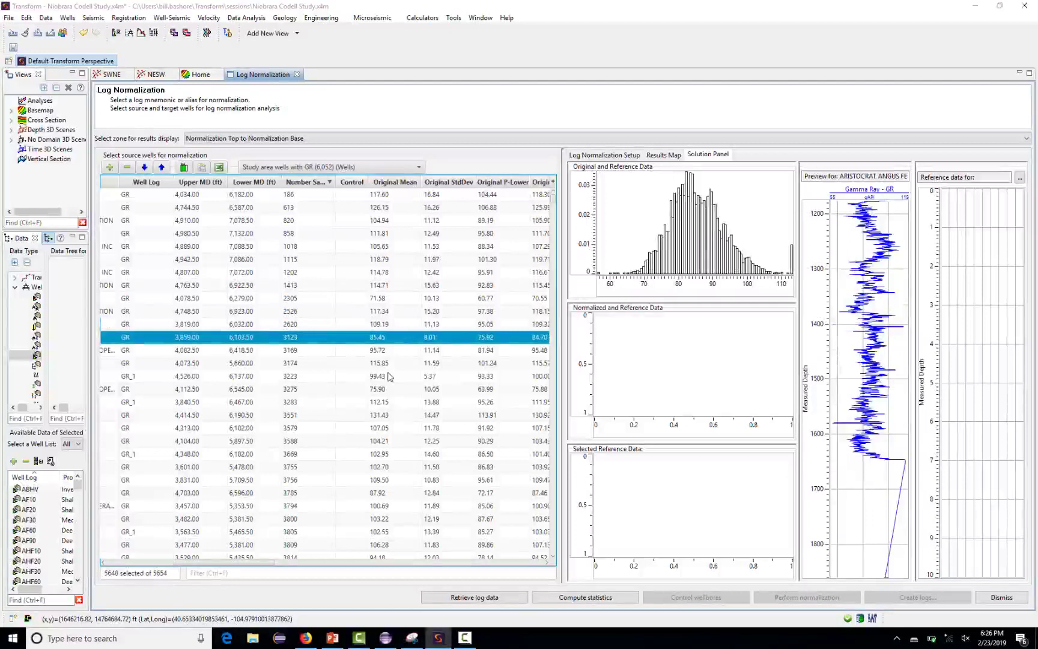
{"action": "right_click", "coordinate": [316, 344]}
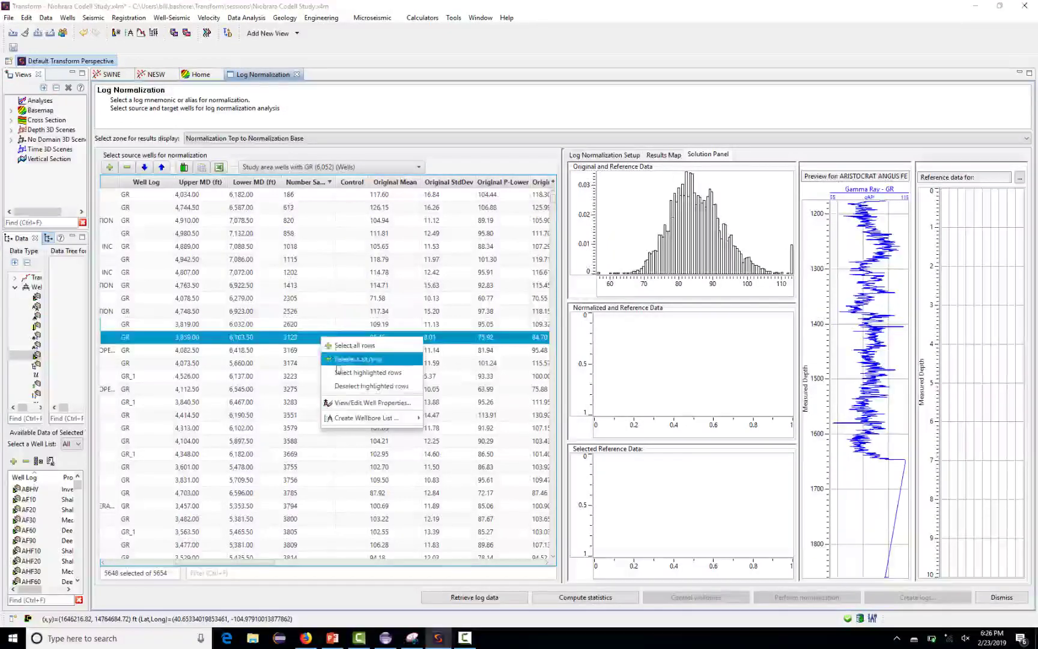
{"action": "left_click", "coordinate": [344, 384]}
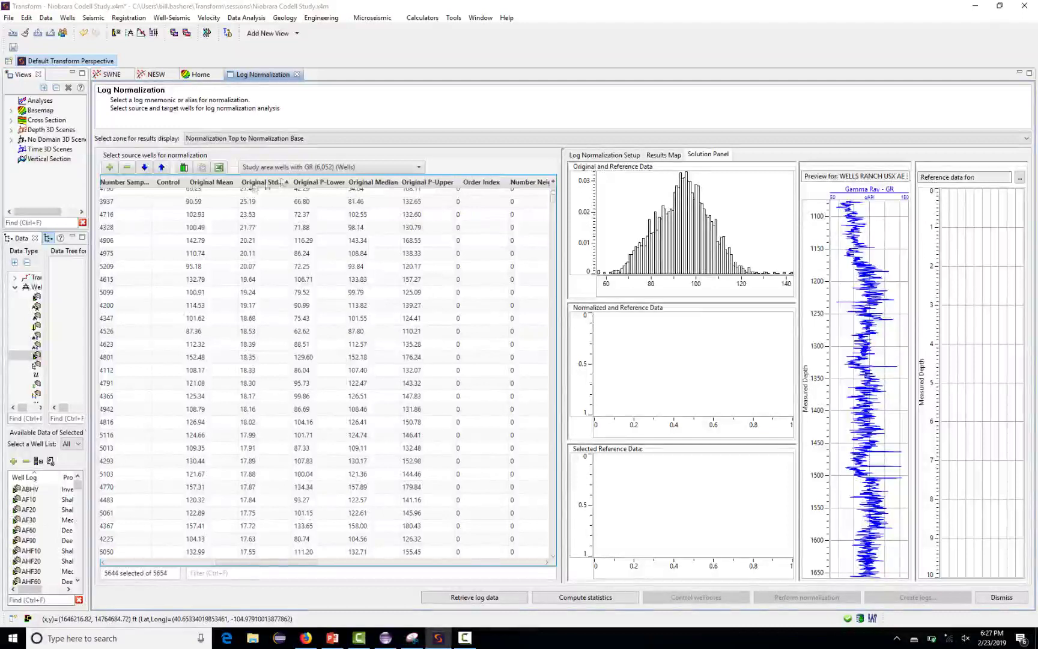
Step: Sort the wells by ascending Original StdDev and deselect the two lowest-deviation wells, including DUMP UU 28-3
{"action": "left_click", "coordinate": [262, 182]}
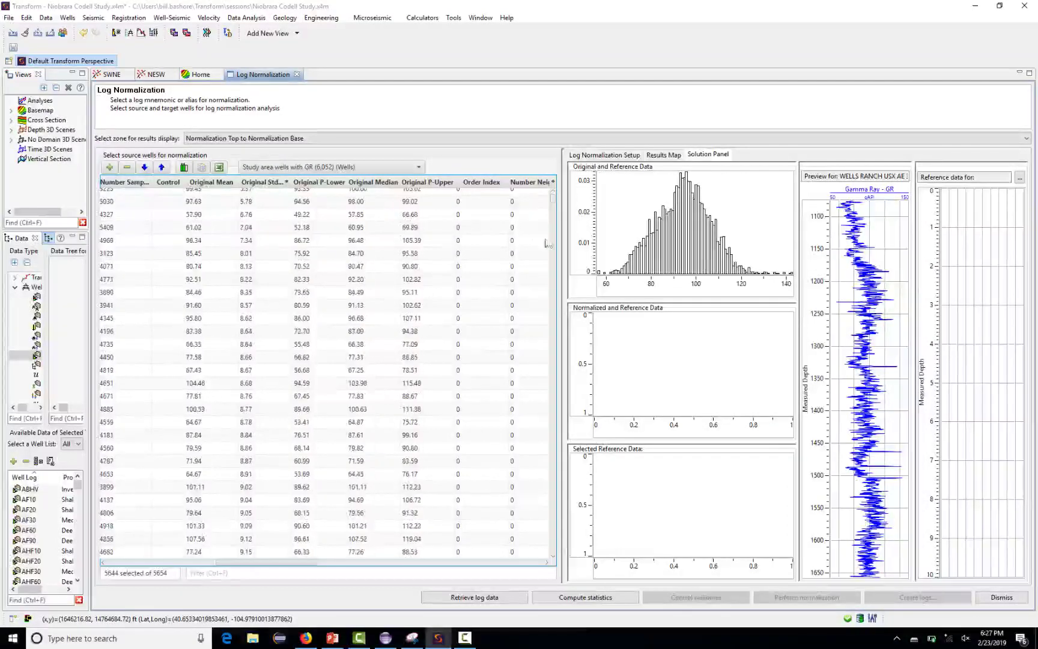
{"action": "left_click_drag", "start_coordinate": [555, 202], "coordinate": [556, 187]}
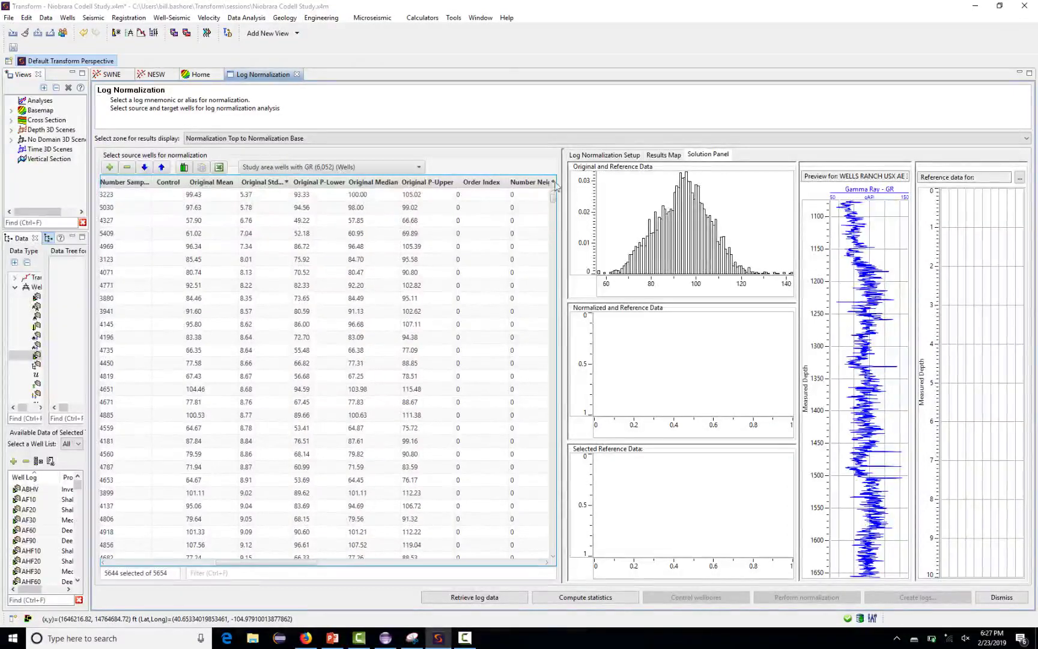
{"action": "left_click", "coordinate": [269, 195]}
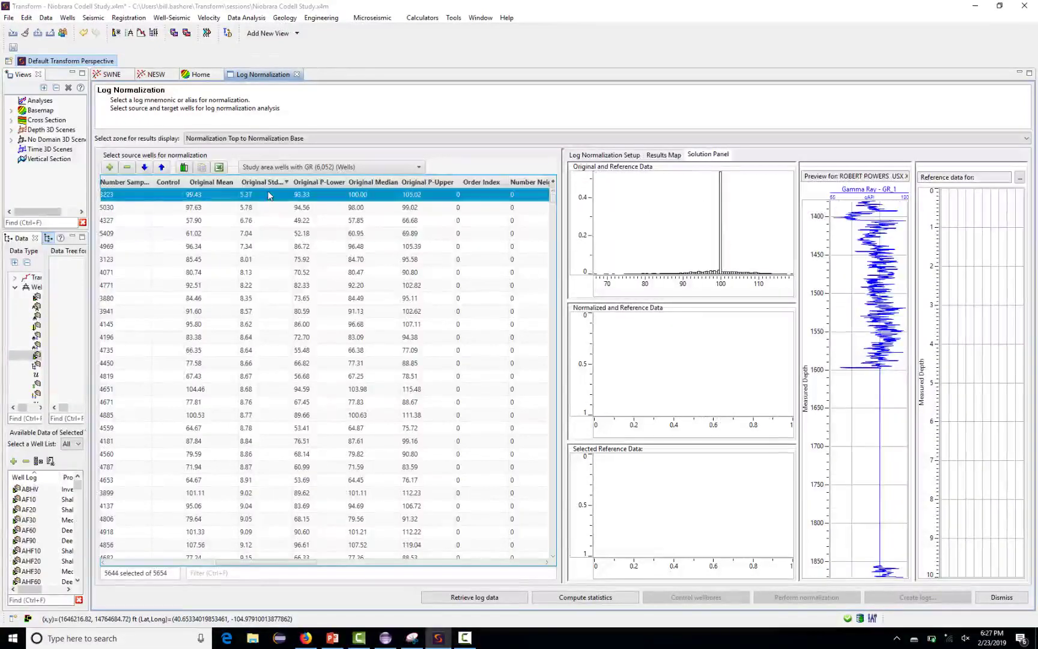
{"action": "right_click", "coordinate": [269, 195]}
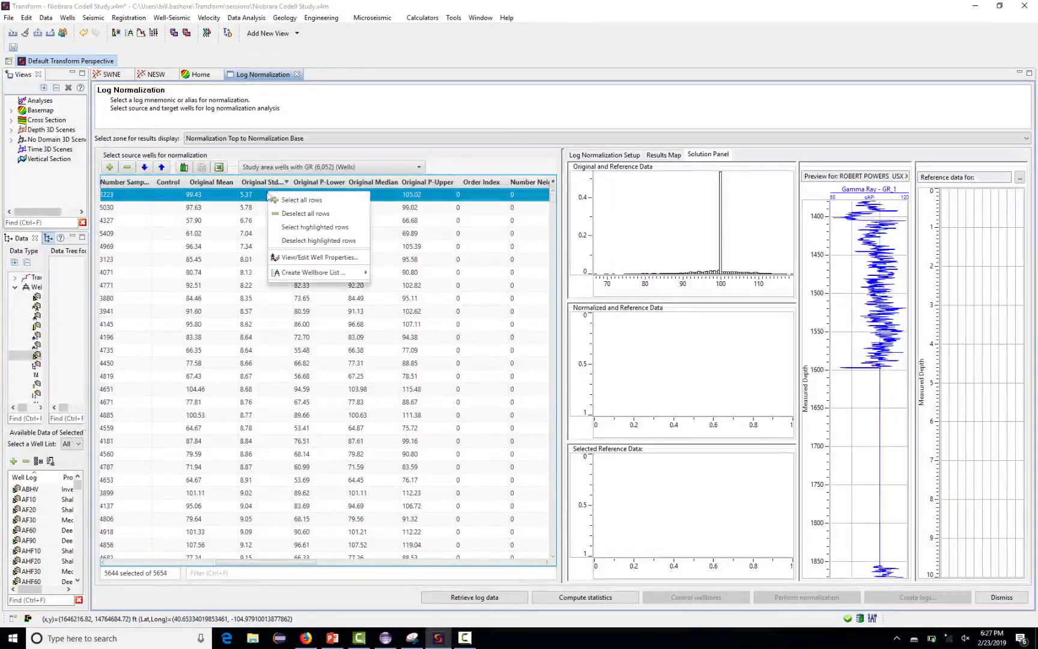
{"action": "left_click", "coordinate": [294, 242]}
{"action": "left_click", "coordinate": [265, 209]}
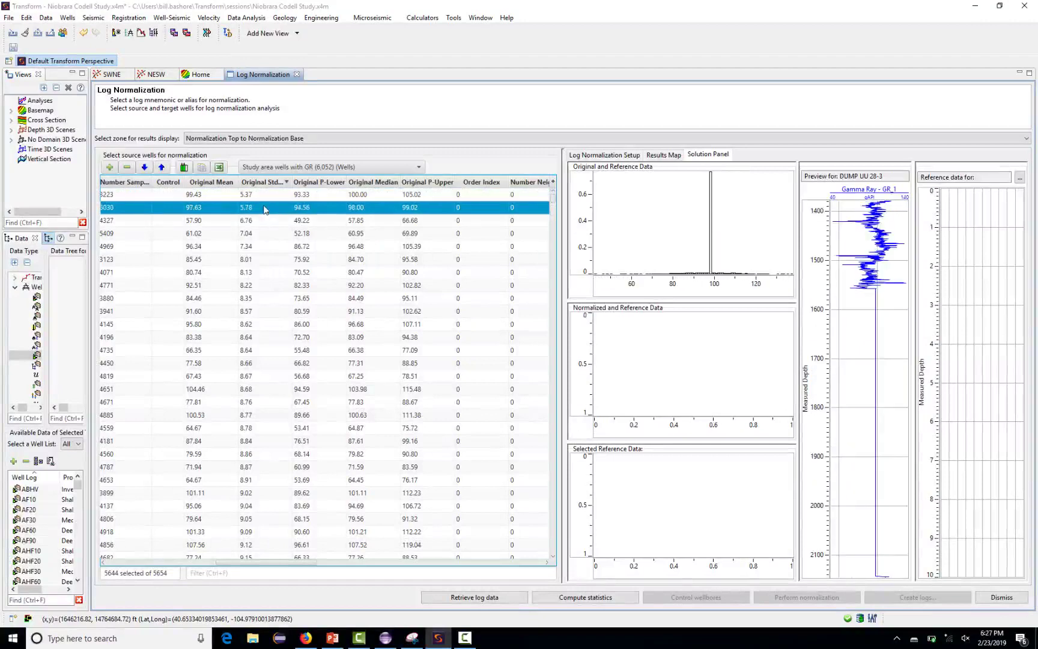
{"action": "right_click", "coordinate": [266, 209]}
{"action": "left_click", "coordinate": [296, 254]}
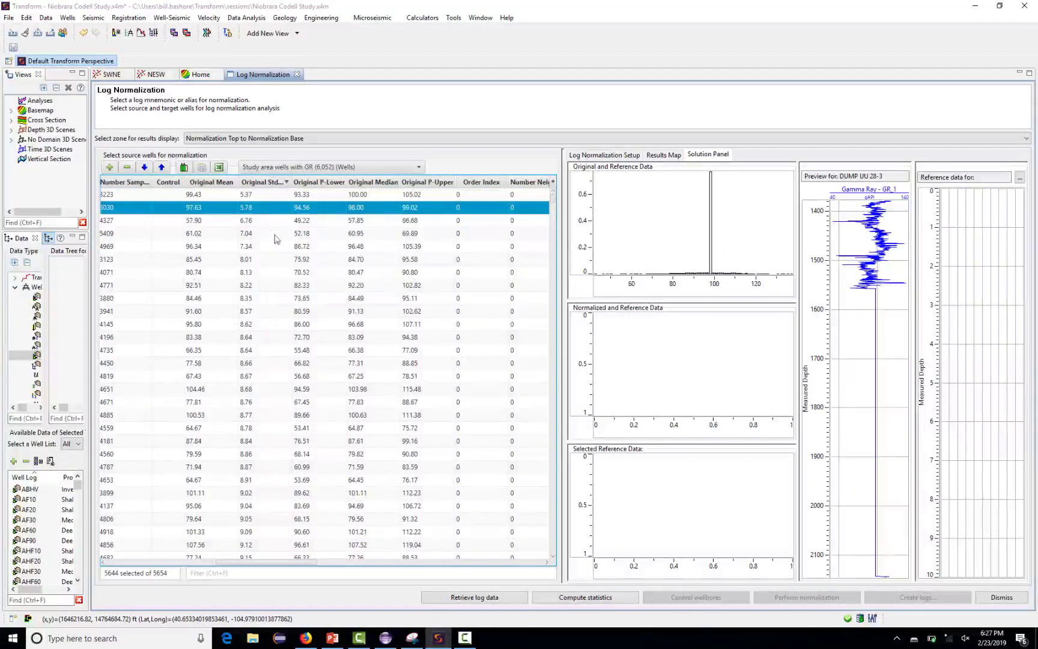
Step: Preview the gamma ray logs and histograms of the next four low-deviation wells, starting with NICHOLS 16-6
{"action": "left_click", "coordinate": [266, 222]}
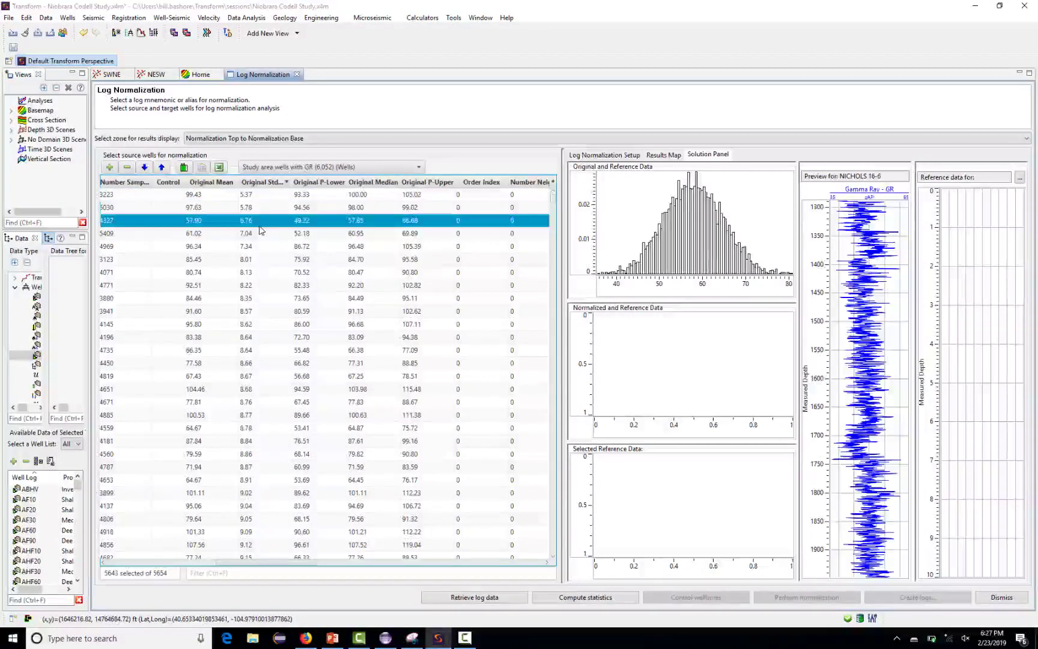
{"action": "key", "text": "Down"}
{"action": "key", "text": "Down"}
{"action": "key", "text": "Down"}
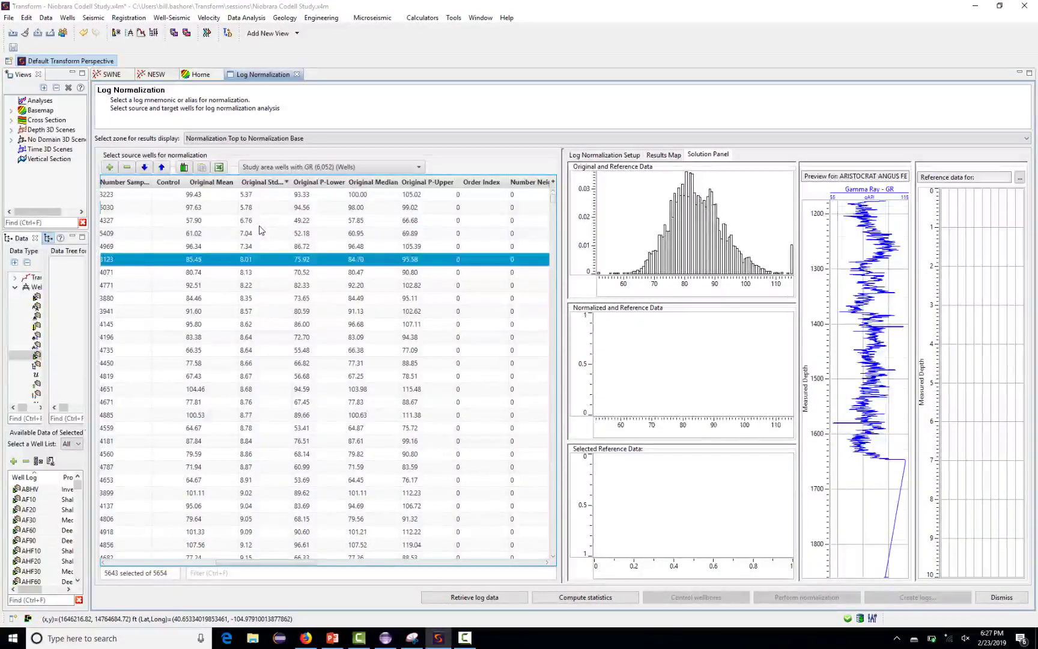
Step: Preview the next low-deviation wells' gamma ray logs and deselect RYANN STATE C 16-23
{"action": "key", "text": "Down"}
{"action": "key", "text": "Down"}
{"action": "key", "text": "Down"}
{"action": "key", "text": "Down"}
{"action": "key", "text": "Down"}
{"action": "key", "text": "Down"}
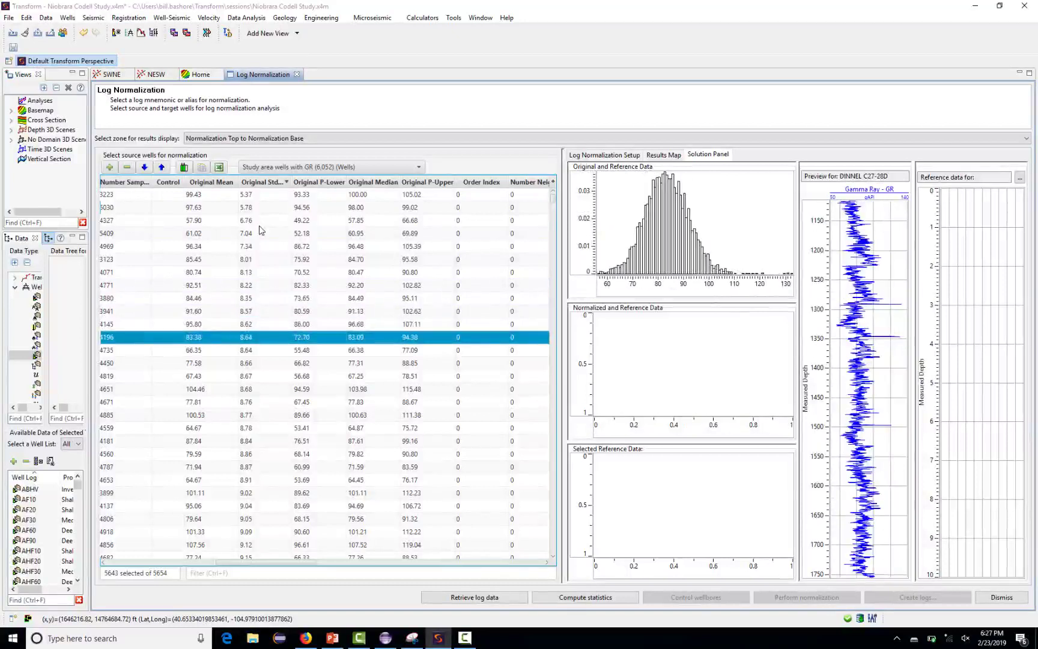
{"action": "key", "text": "Up"}
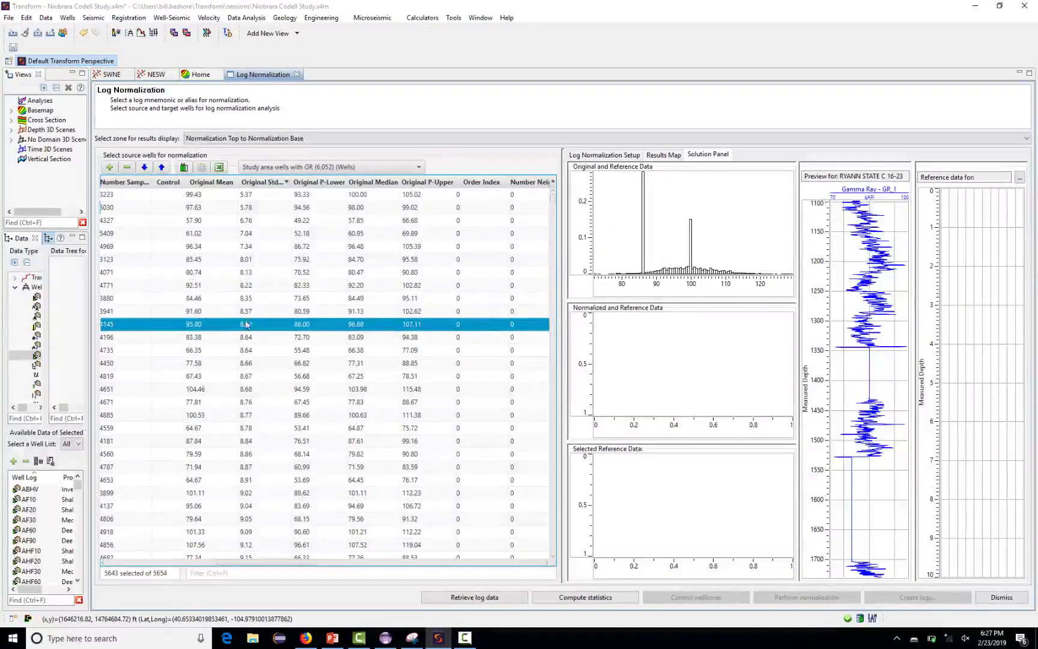
{"action": "right_click", "coordinate": [245, 327]}
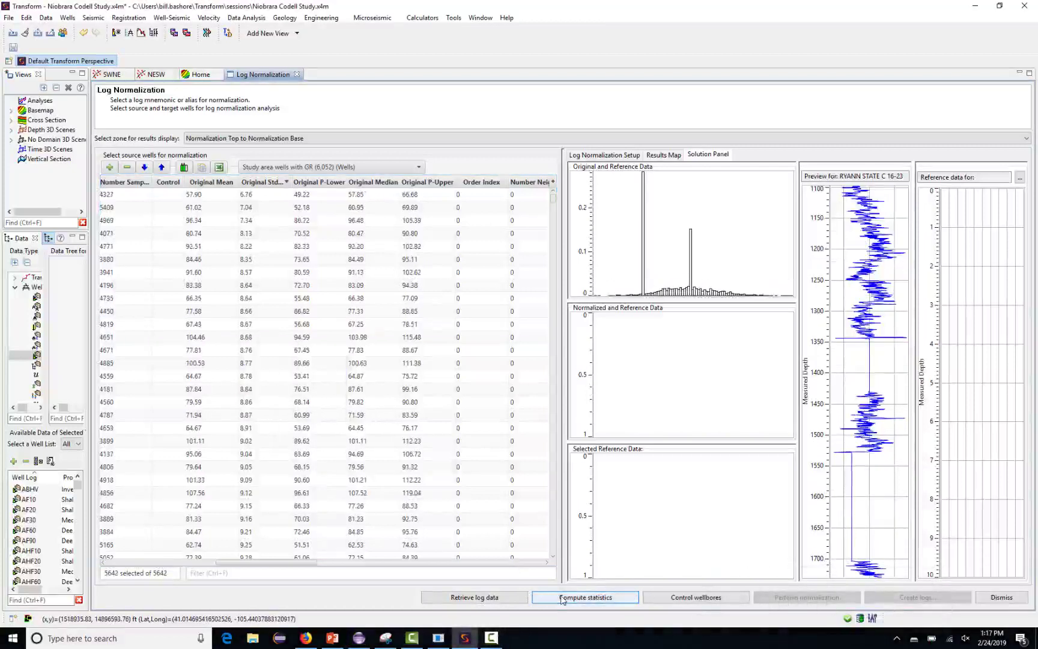
Step: Compute statistics for the remaining selected wells and inspect the Original Median results map
{"action": "left_click", "coordinate": [563, 598]}
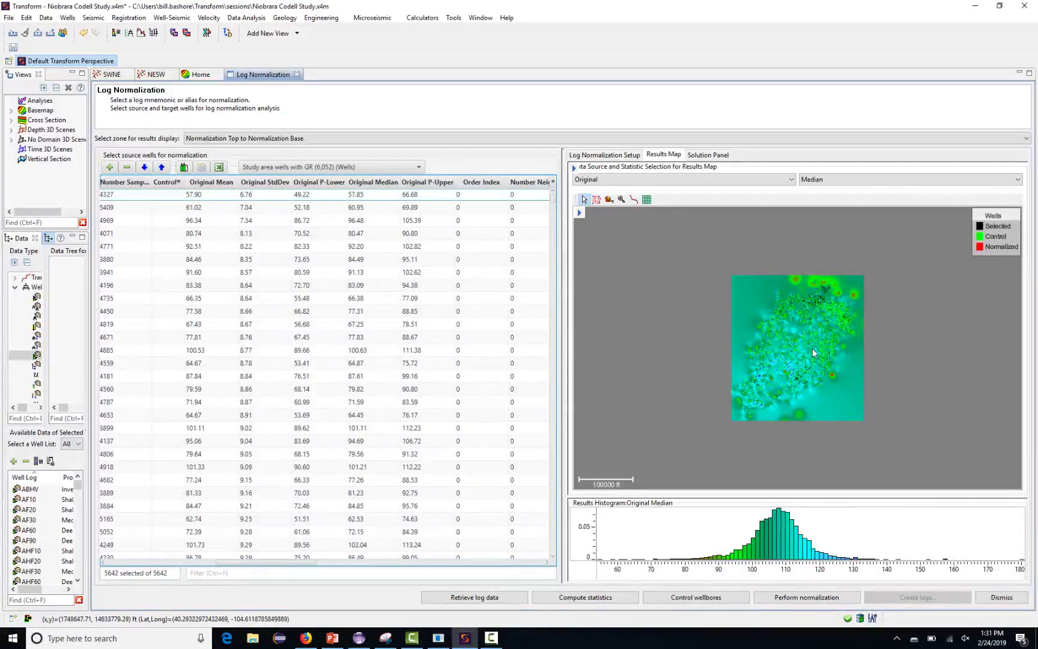
{"action": "scroll", "coordinate": [812, 348], "scroll_direction": "up", "scroll_amount": 2}
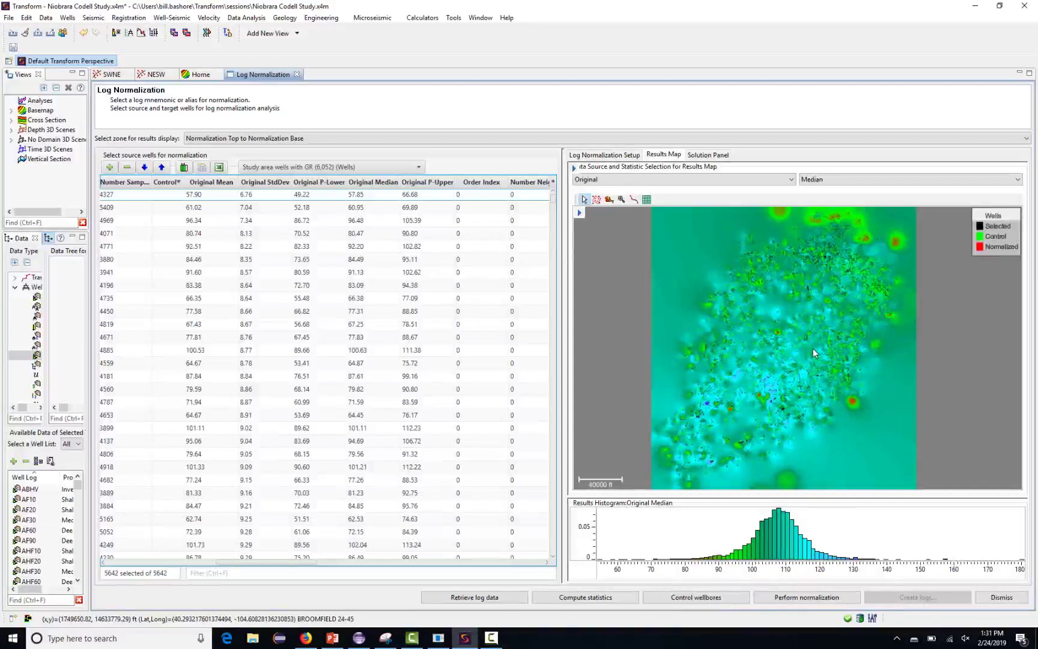
{"action": "left_click_drag", "start_coordinate": [790, 337], "coordinate": [867, 345]}
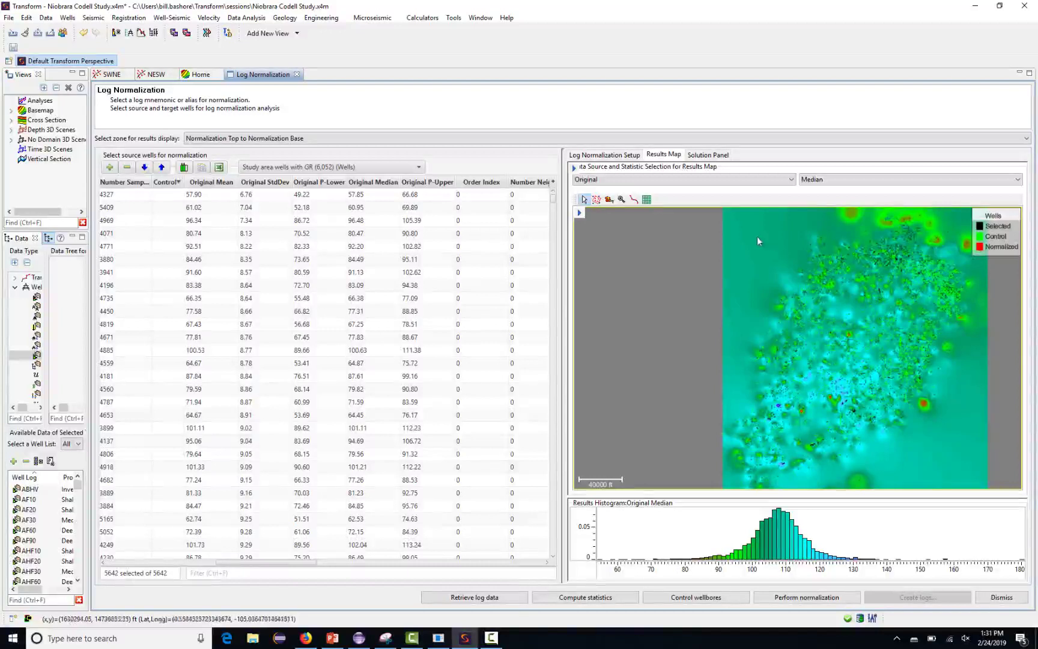
Step: Turn off auto scaling of the results map's colormap and set its range from 85 to 130
{"action": "right_click", "coordinate": [775, 236]}
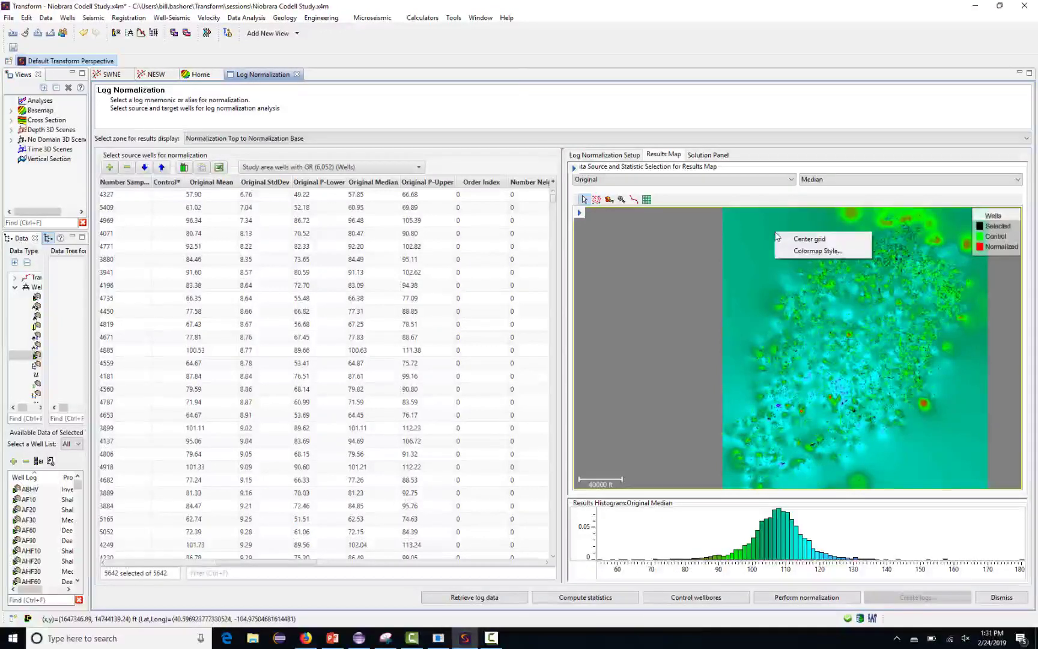
{"action": "left_click", "coordinate": [791, 252]}
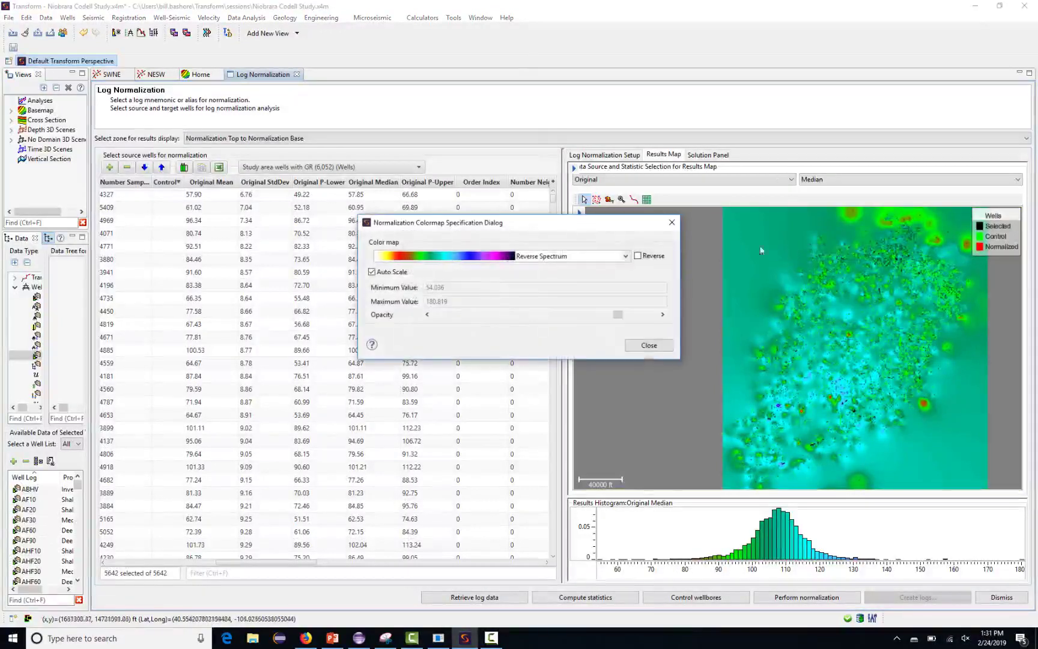
{"action": "left_click", "coordinate": [371, 272]}
{"action": "left_click", "coordinate": [465, 288]}
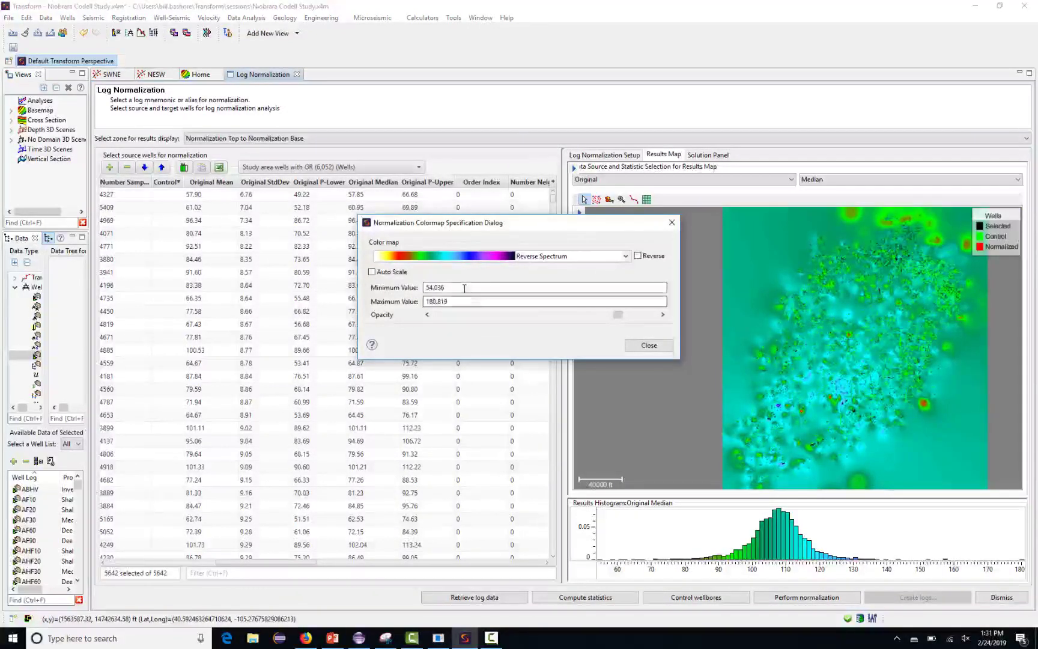
{"action": "left_click_drag", "start_coordinate": [464, 288], "coordinate": [433, 288]}
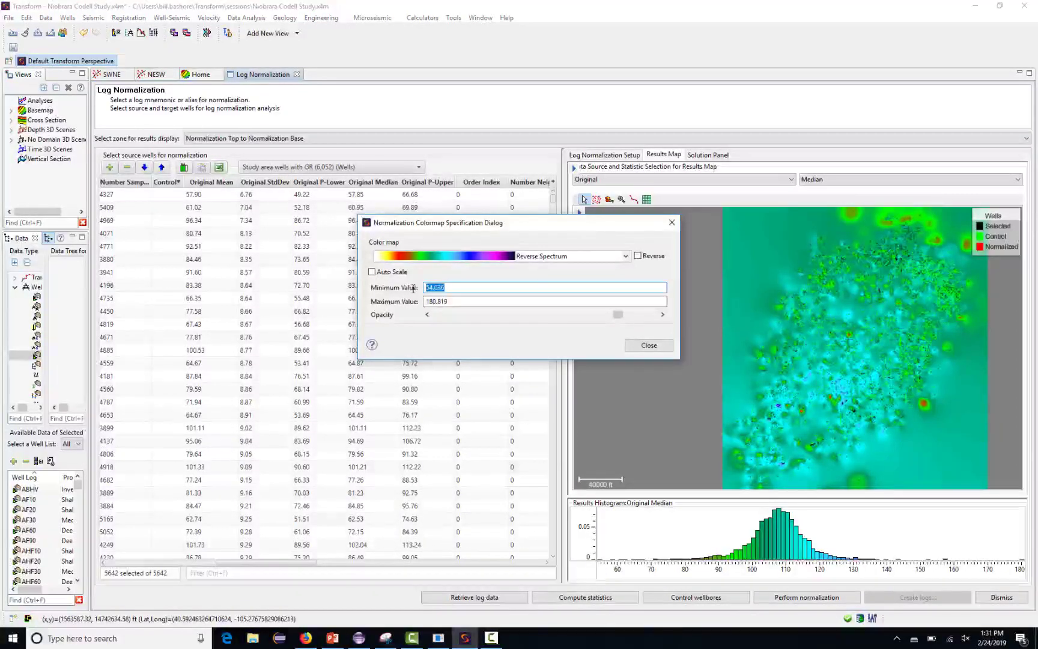
{"action": "type", "text": "85"}
{"action": "left_click", "coordinate": [428, 302]}
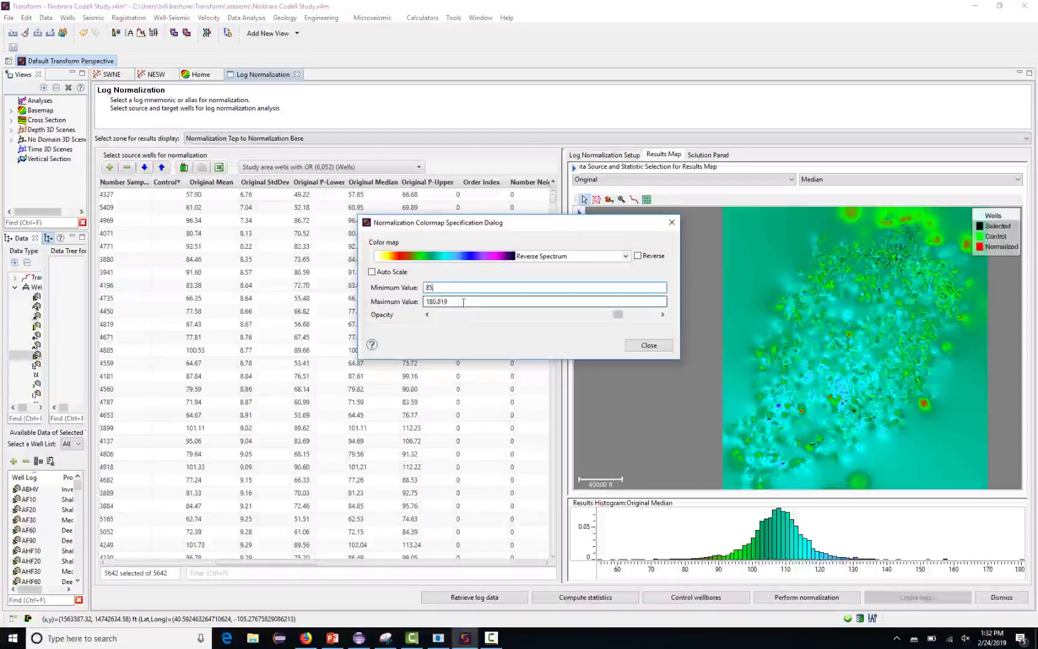
{"action": "left_click_drag", "start_coordinate": [467, 301], "coordinate": [422, 302]}
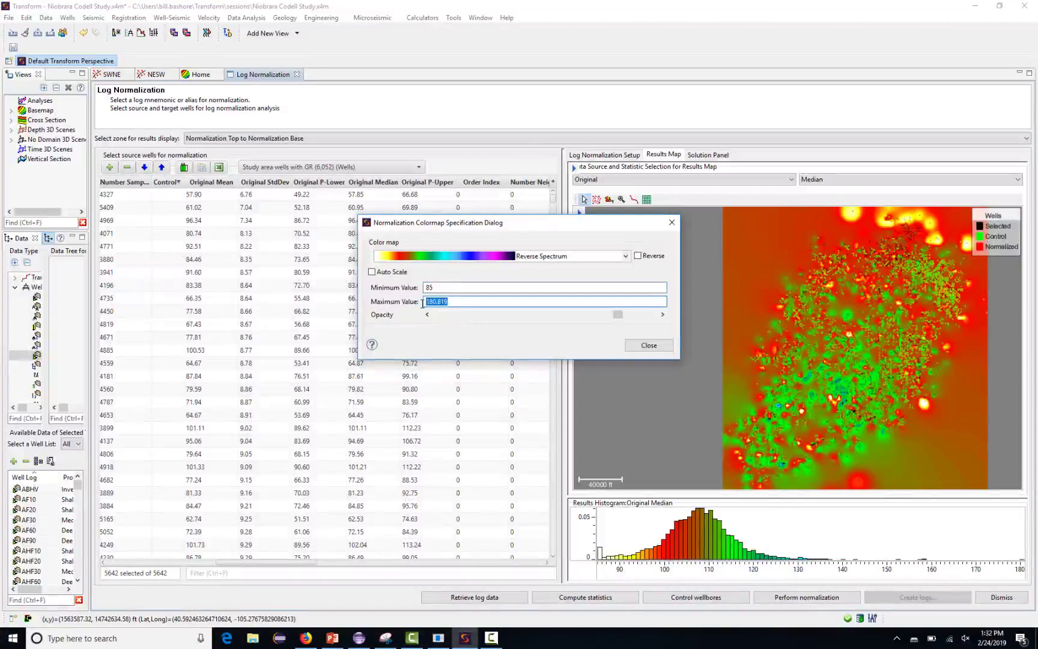
{"action": "type", "text": "13"}
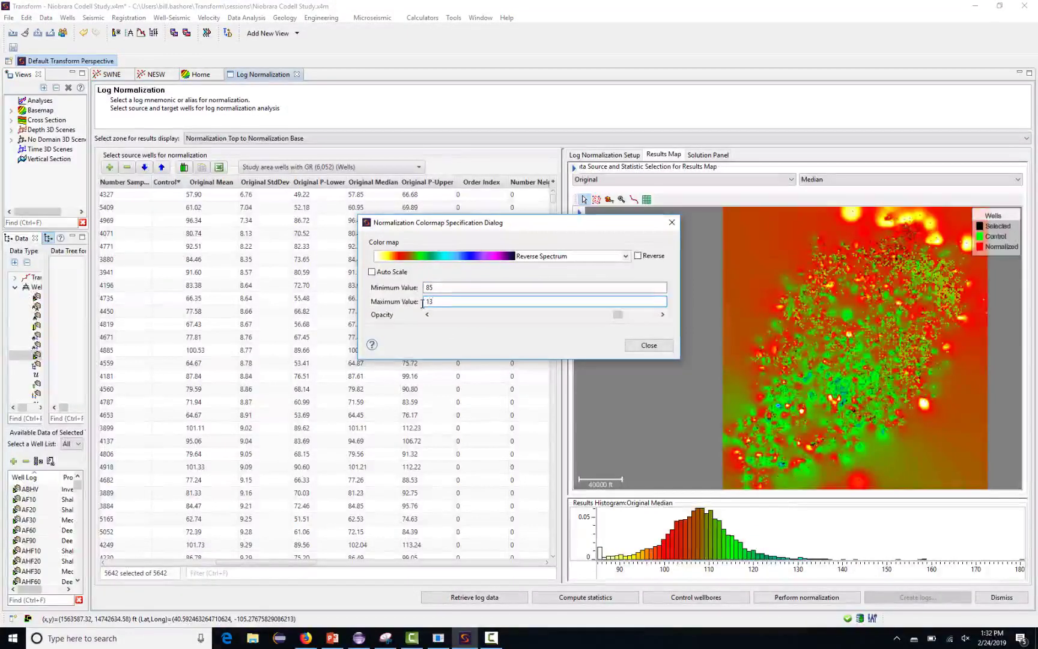
{"action": "type", "text": "0"}
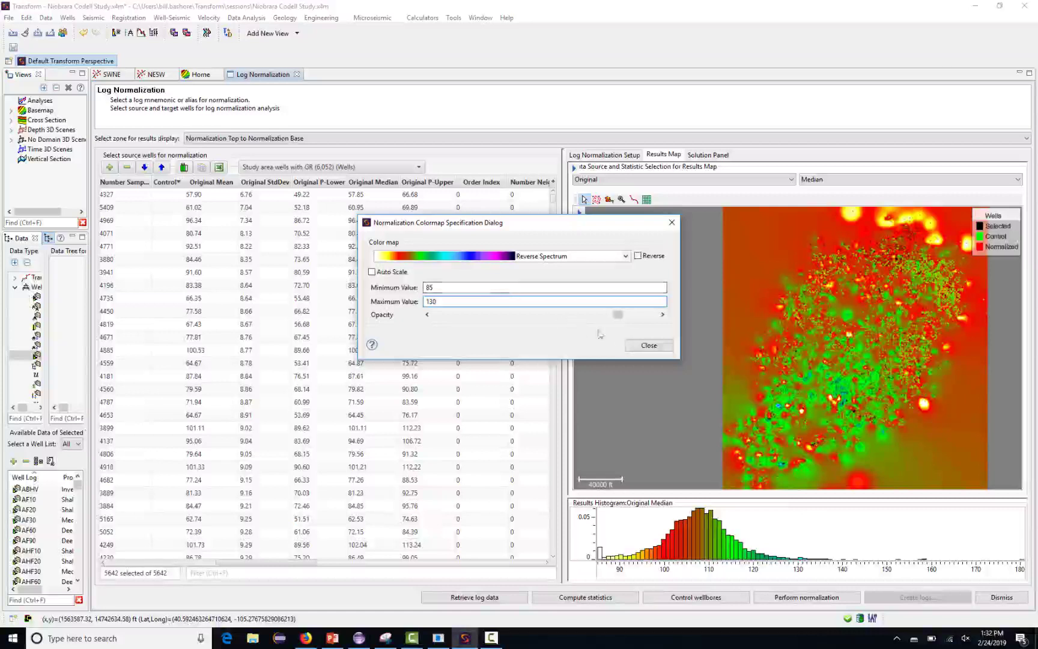
{"action": "left_click", "coordinate": [649, 347]}
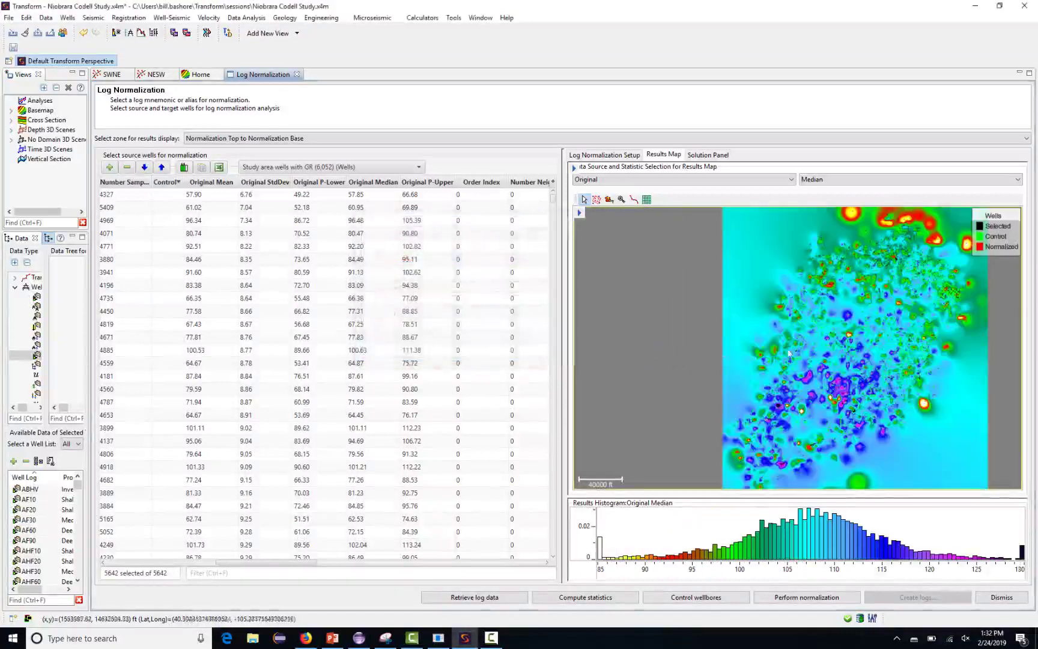
Step: Perform the normalization with an Octant search, 3 wells per sector and a maximum distance of 15000 ft
{"action": "left_click", "coordinate": [572, 169]}
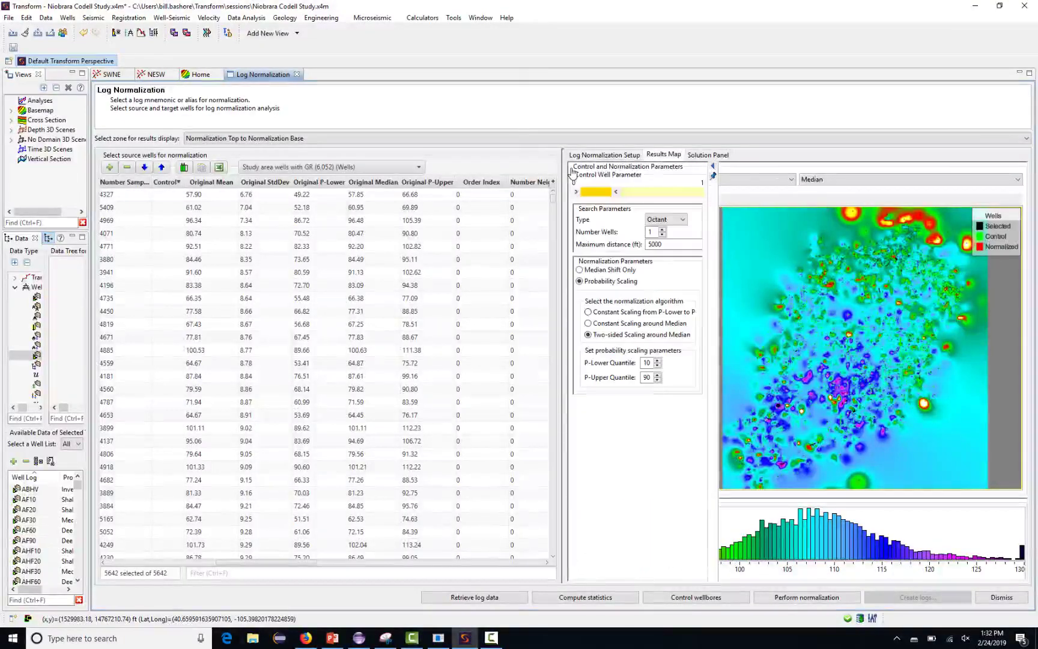
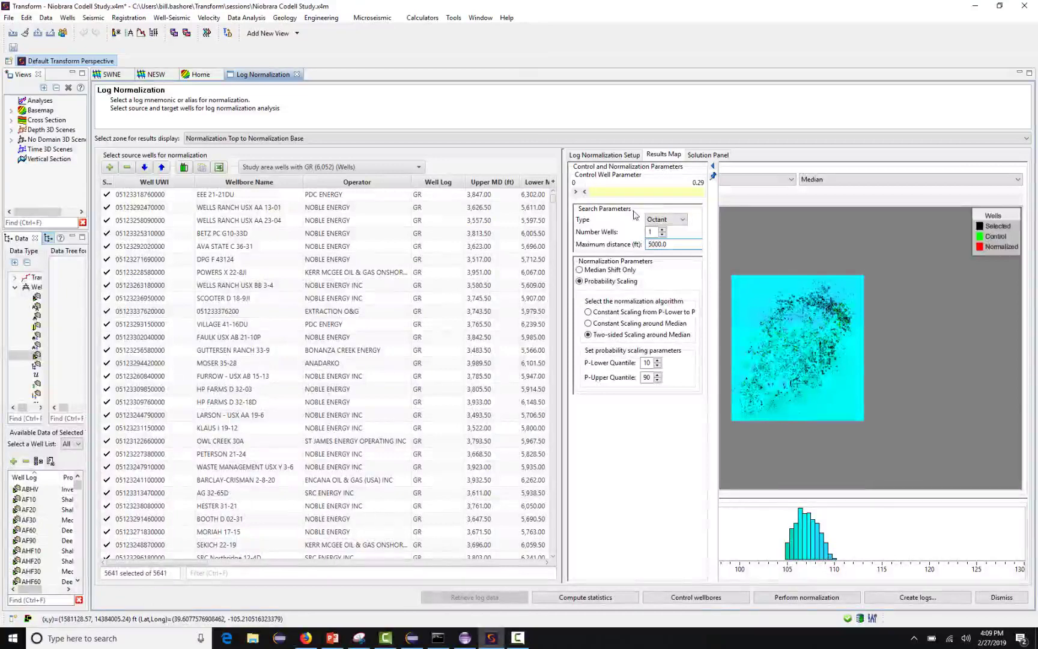
{"action": "left_click", "coordinate": [679, 223]}
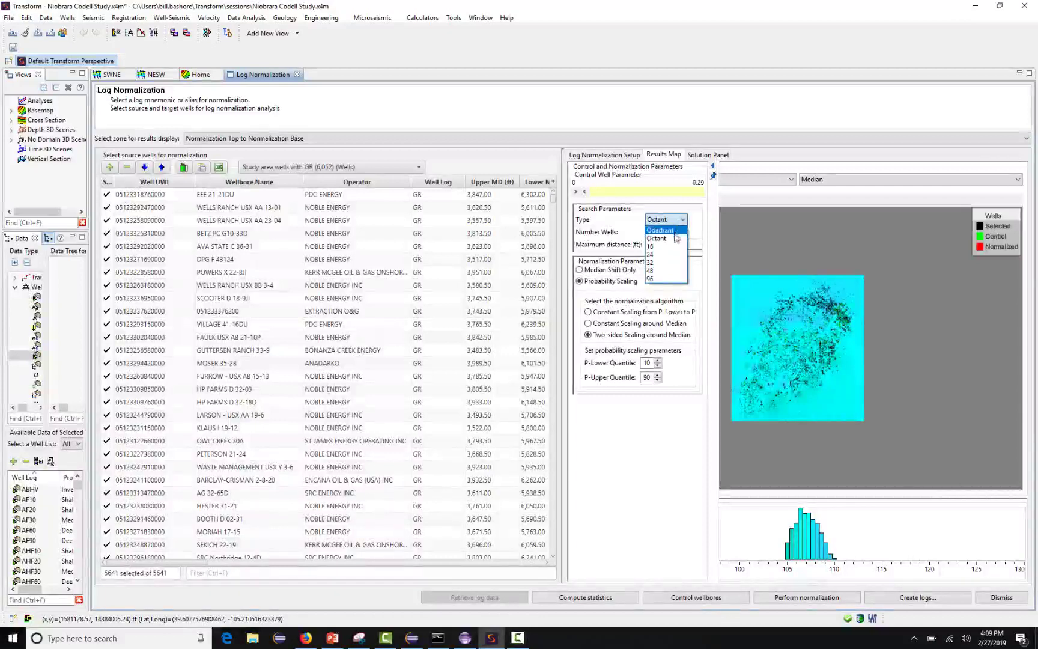
{"action": "left_click", "coordinate": [675, 239]}
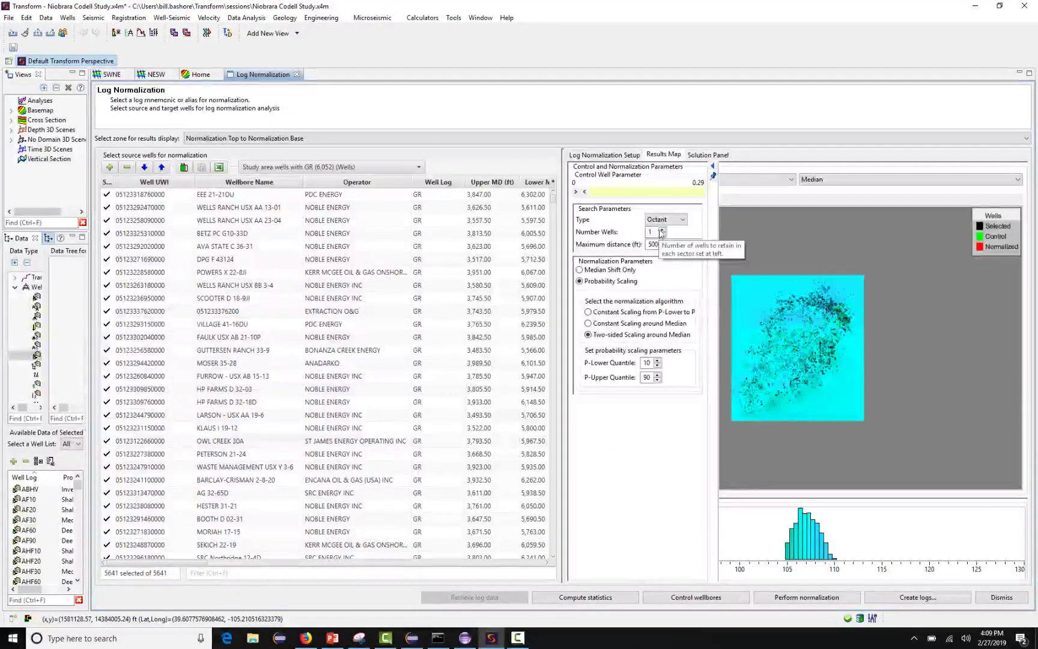
{"action": "left_click", "coordinate": [662, 229]}
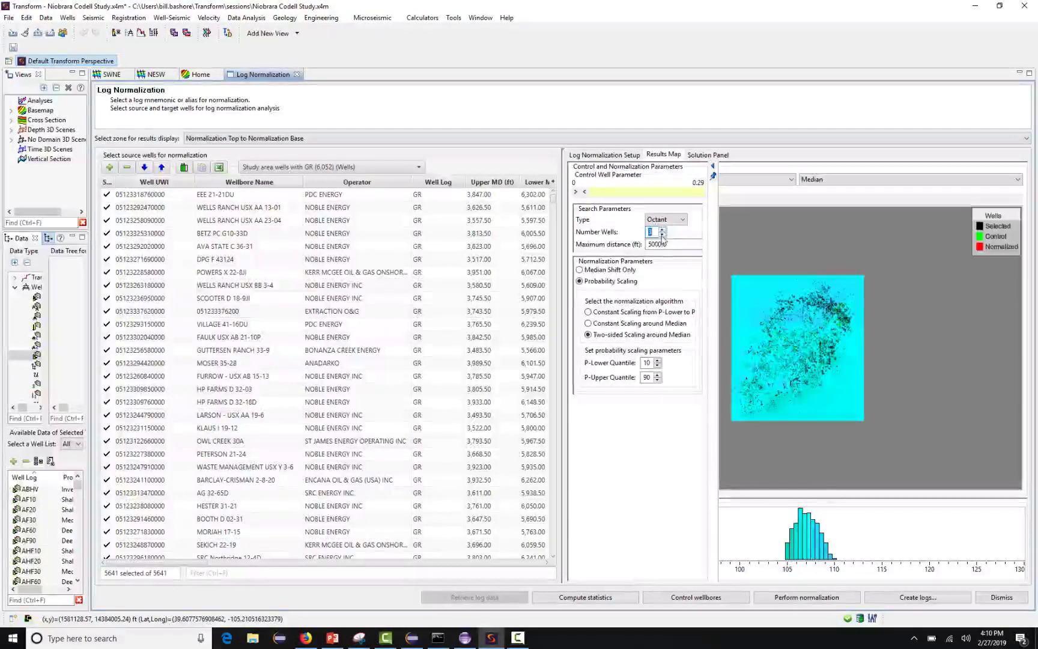
{"action": "left_click", "coordinate": [649, 245]}
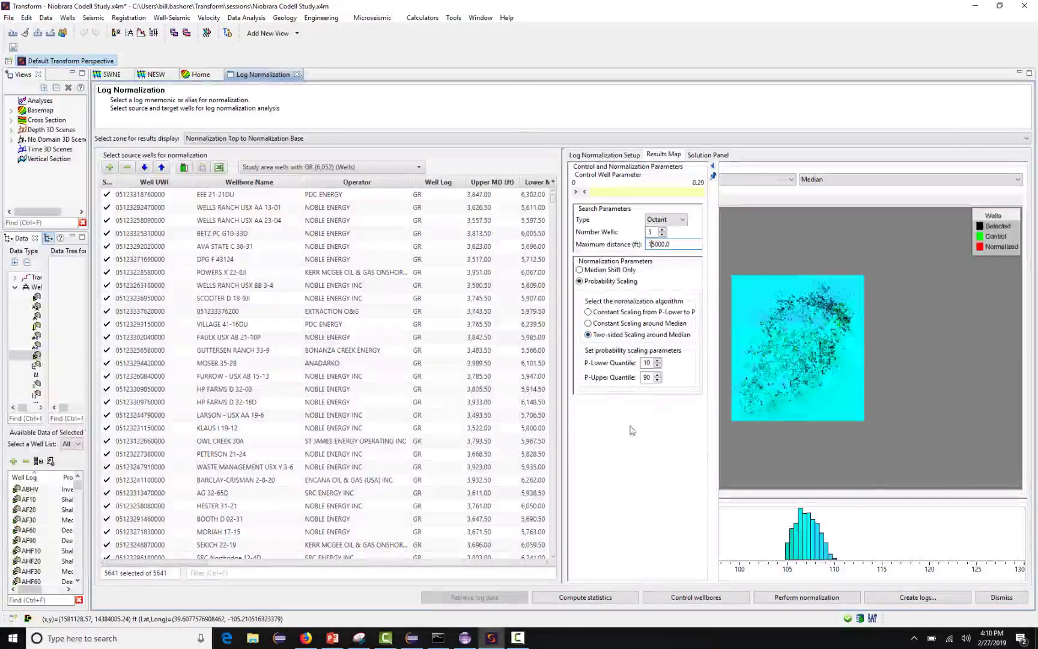
{"action": "left_click", "coordinate": [785, 598]}
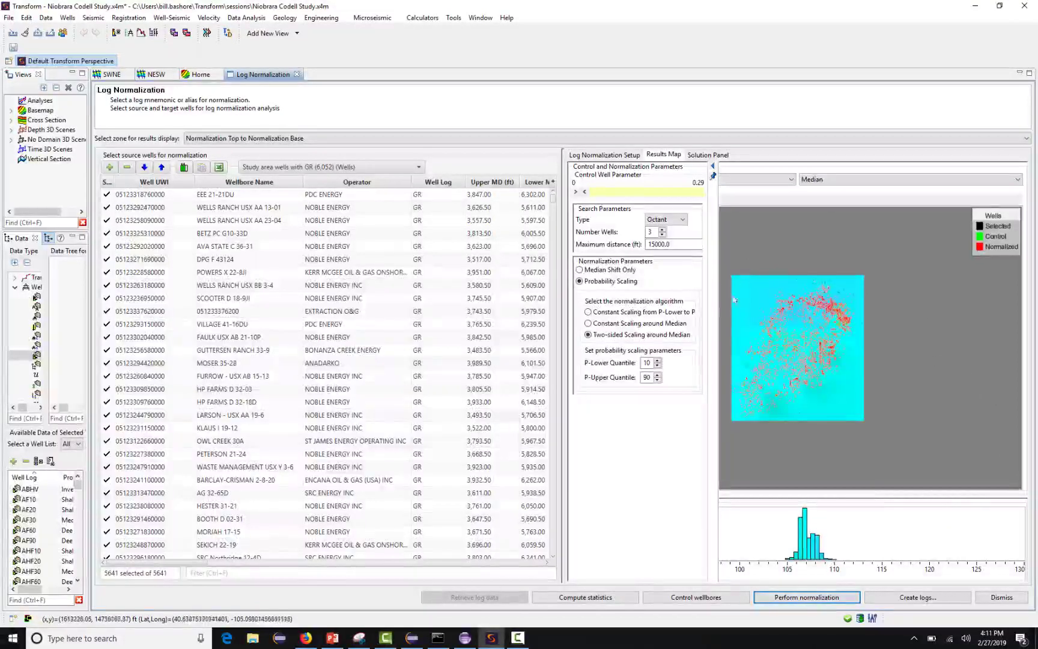
Step: Compare the Normalized and Control median results maps and their histograms
{"action": "left_click", "coordinate": [714, 168]}
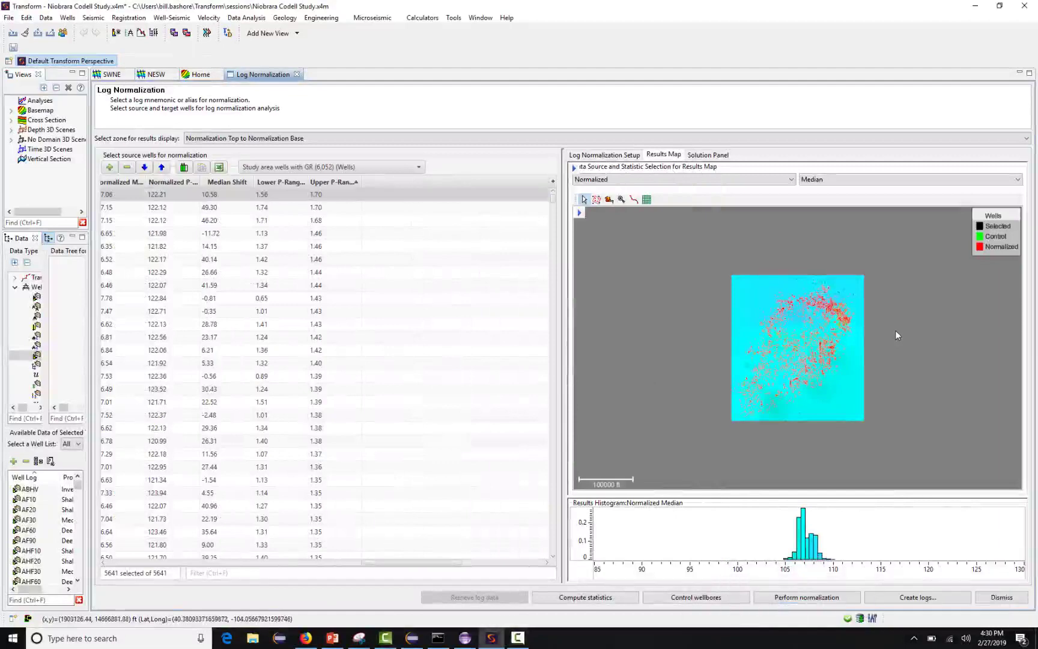
{"action": "scroll", "coordinate": [895, 330], "scroll_direction": "up", "scroll_amount": 2}
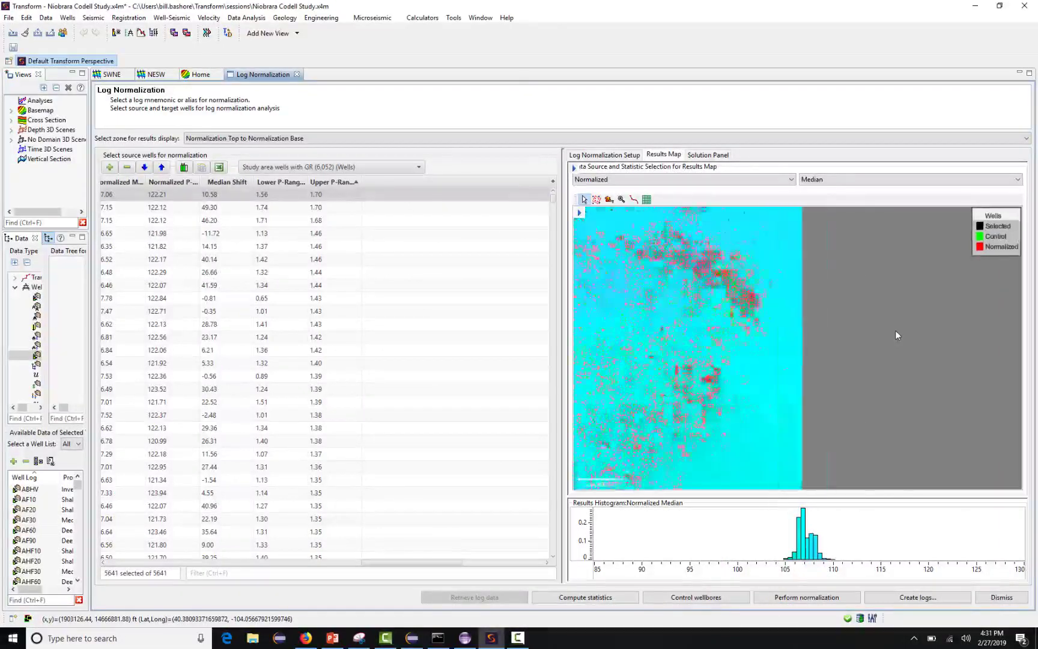
{"action": "left_click_drag", "start_coordinate": [727, 342], "coordinate": [843, 334]}
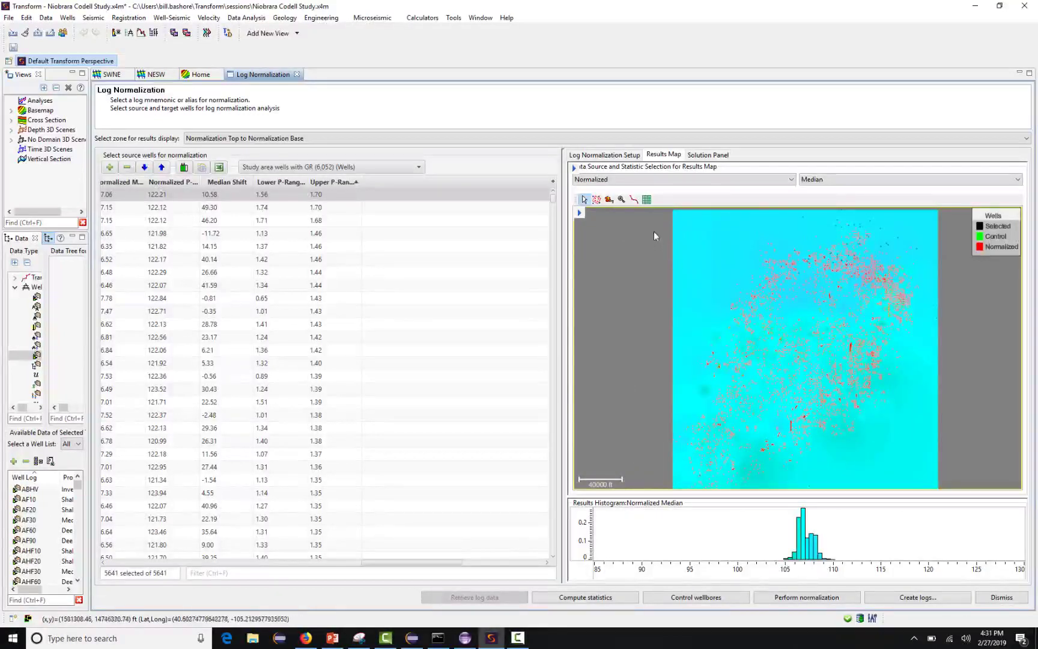
{"action": "left_click", "coordinate": [625, 182]}
{"action": "left_click", "coordinate": [626, 198]}
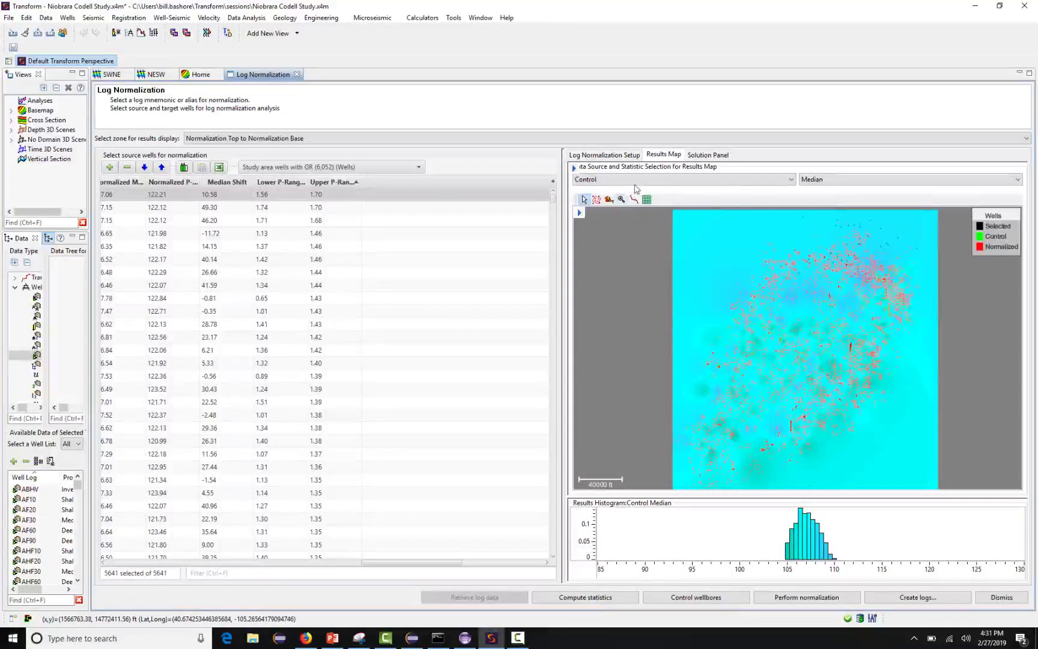
{"action": "left_click", "coordinate": [635, 184]}
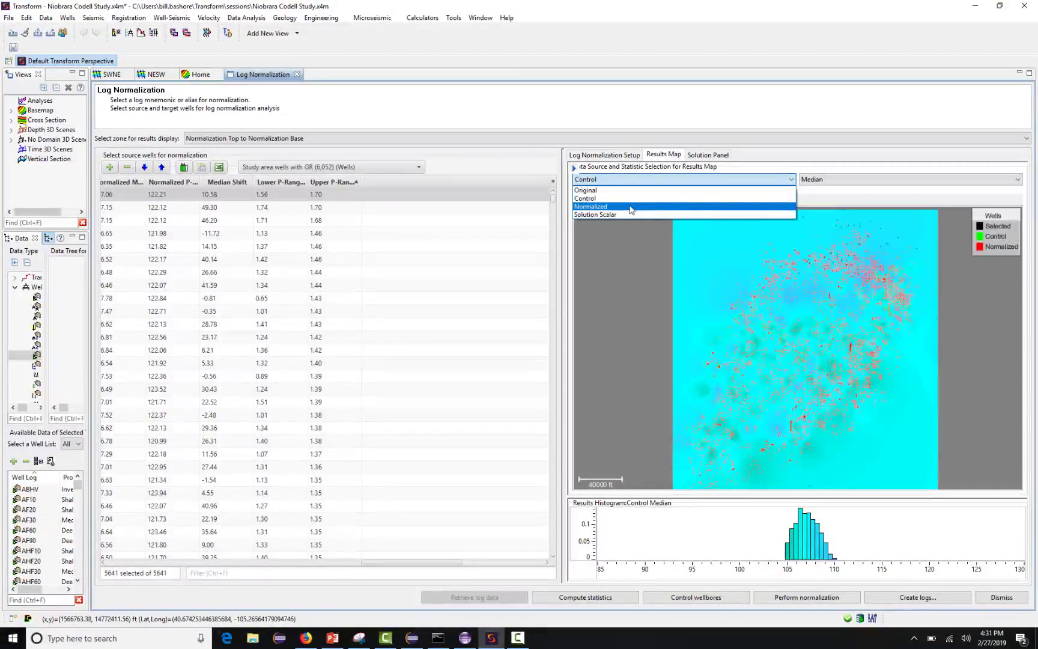
{"action": "left_click", "coordinate": [631, 208]}
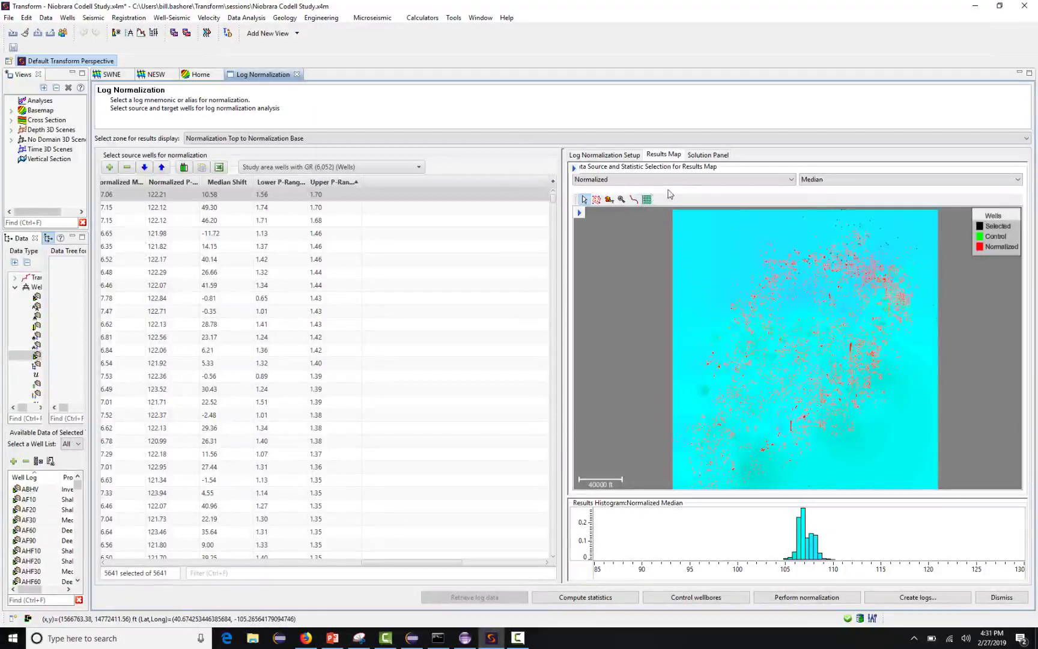
Step: Examine the Solution Scalar results maps for Median Shift, Lower-tail Scaling and Upper-tail Scaling
{"action": "left_click", "coordinate": [775, 181]}
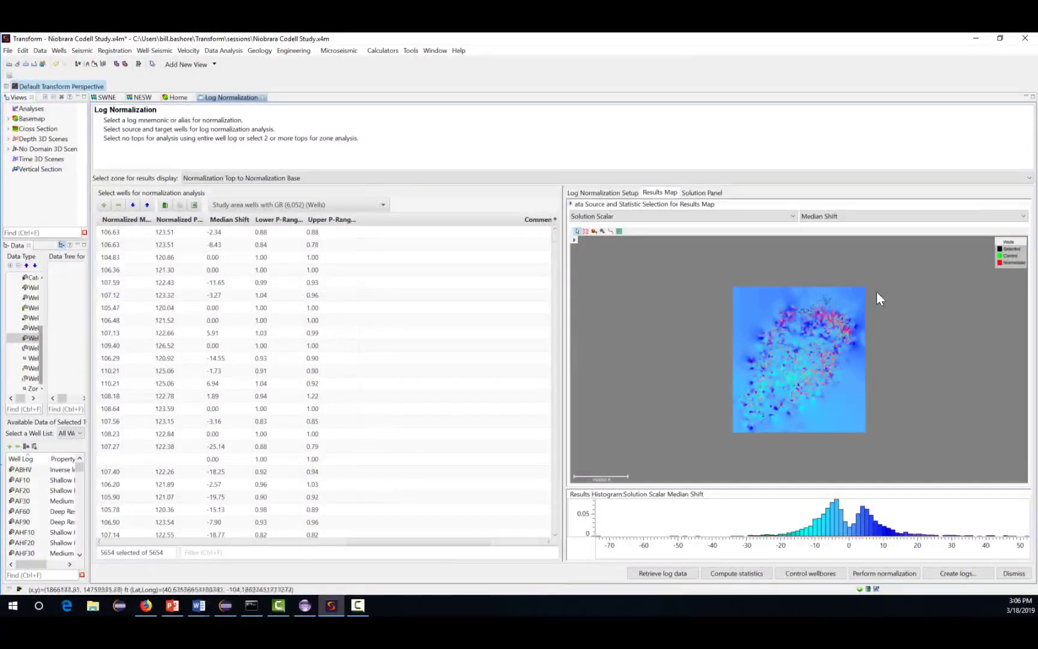
{"action": "left_click", "coordinate": [873, 219]}
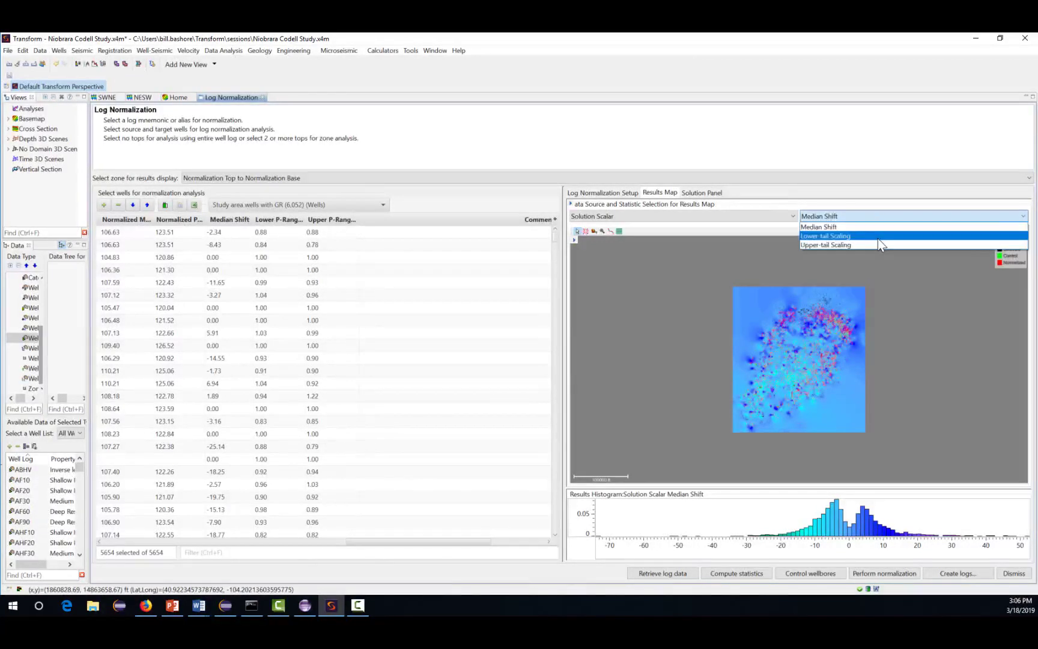
{"action": "left_click", "coordinate": [878, 238]}
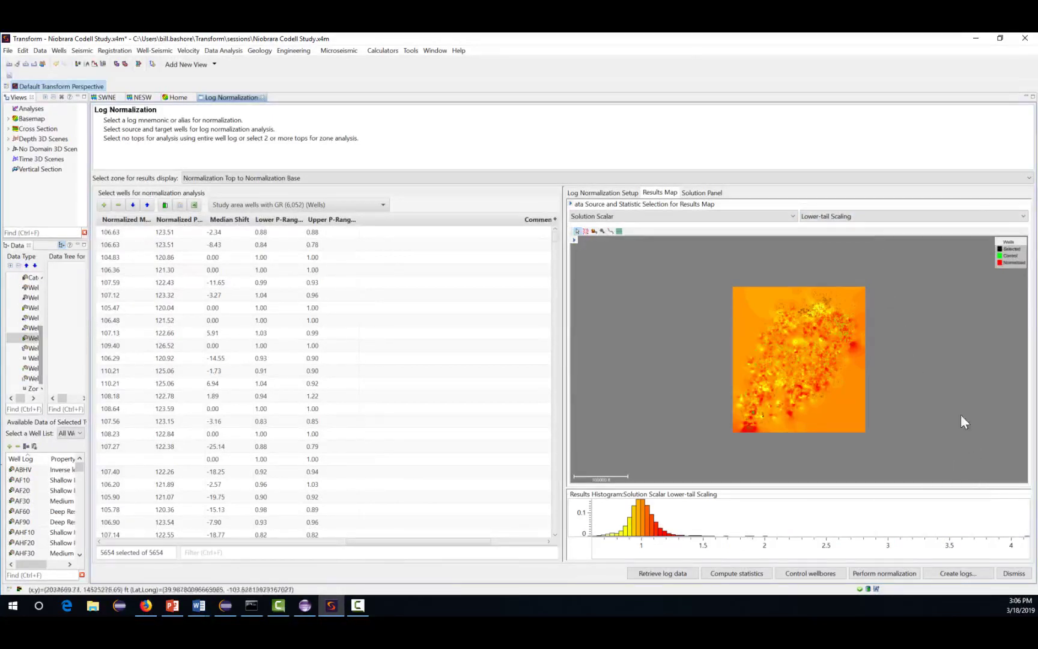
{"action": "left_click", "coordinate": [888, 217]}
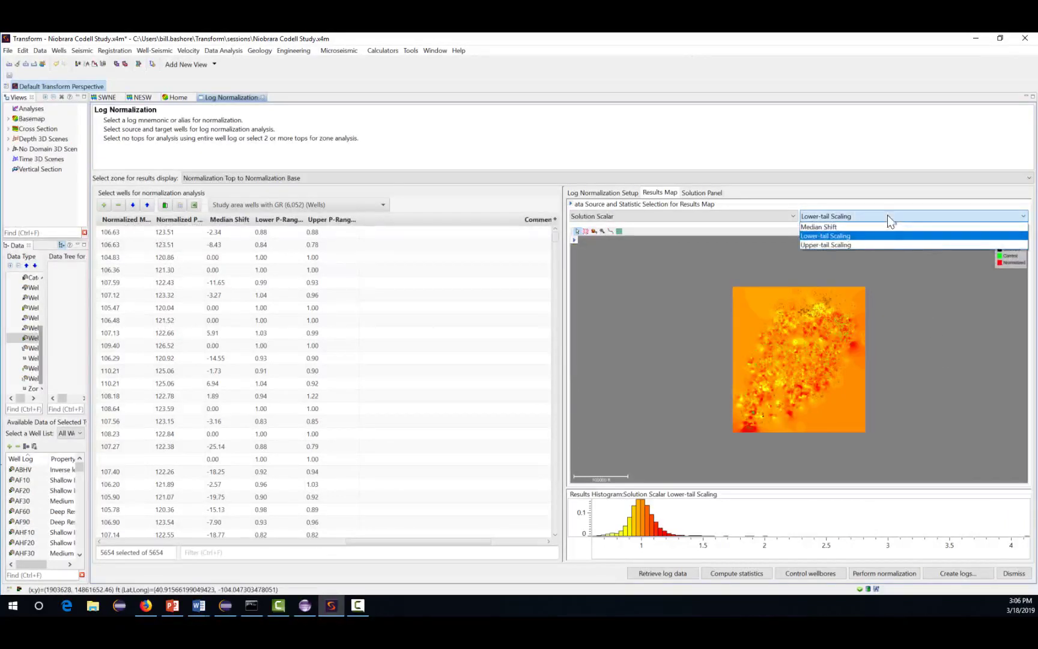
{"action": "left_click", "coordinate": [891, 245]}
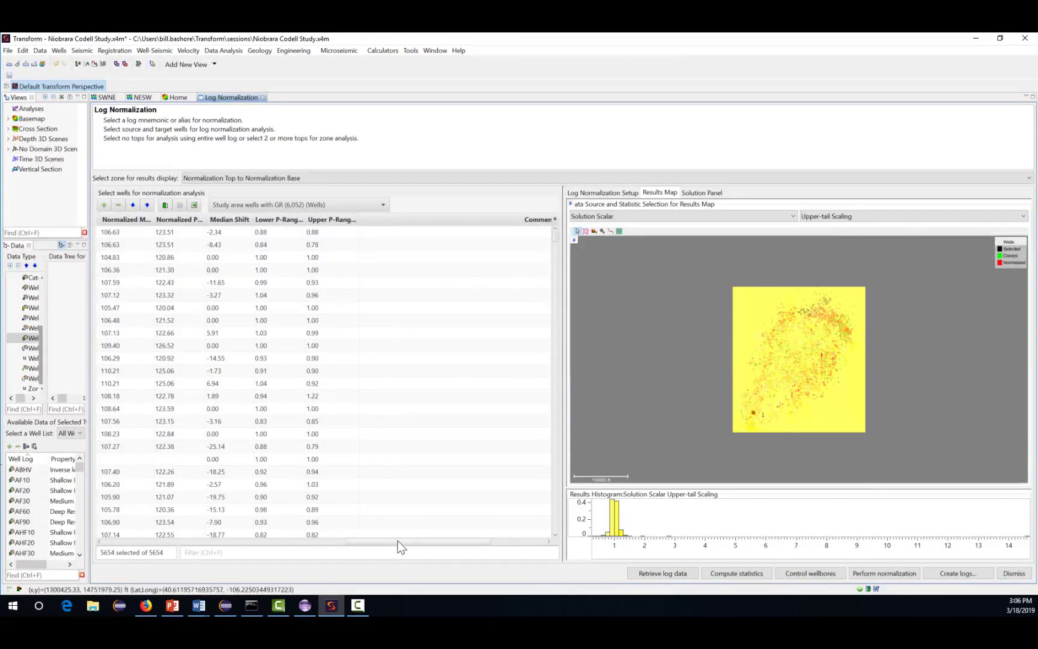
Step: Sort the wells table by the Control column to group the control wells first
{"action": "left_click_drag", "start_coordinate": [394, 541], "coordinate": [222, 537]}
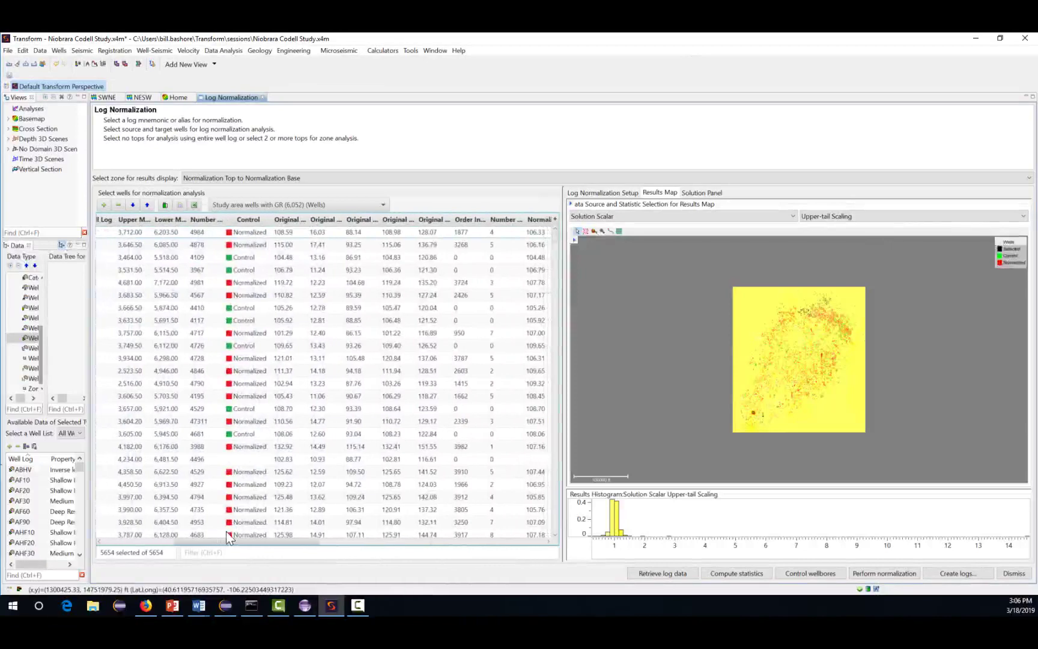
{"action": "left_click", "coordinate": [252, 219]}
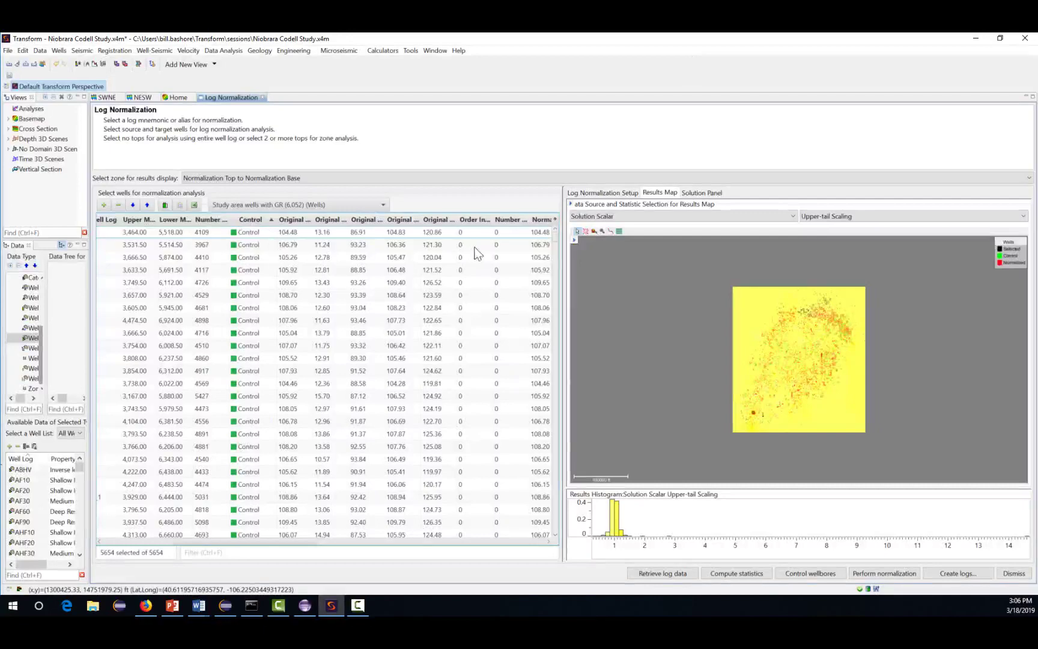
Step: Sort the wells table by the Upper P-Range solution column, largest values first
{"action": "mouse_move", "coordinate": [556, 238]}
{"action": "left_mouse_down"}
{"action": "mouse_move", "coordinate": [548, 382]}
{"action": "mouse_move", "coordinate": [549, 239]}
{"action": "left_mouse_up"}
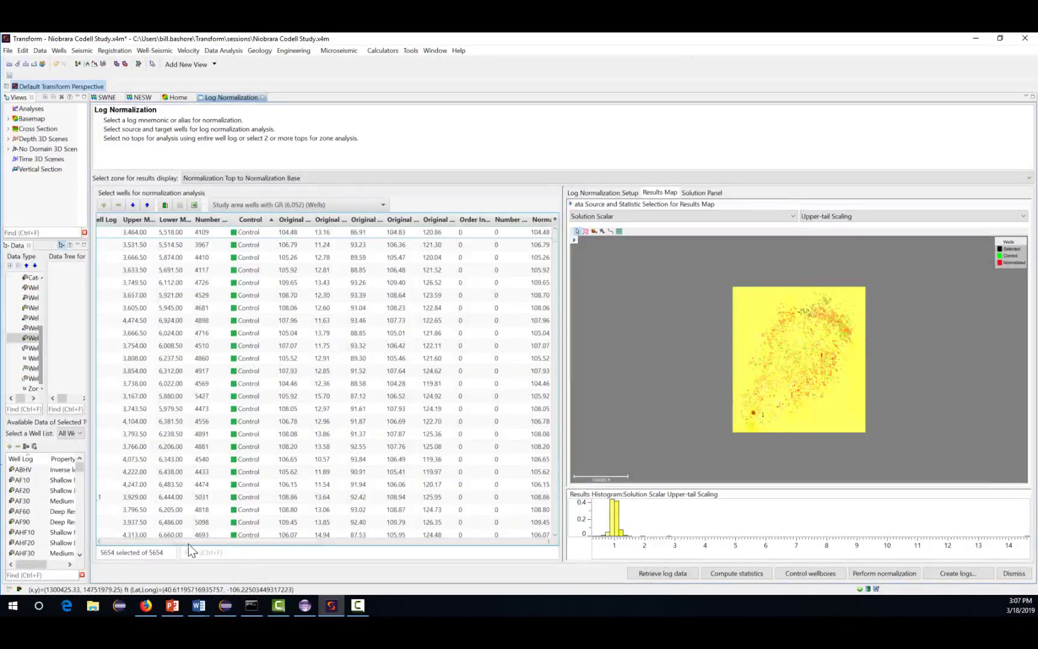
{"action": "left_click_drag", "start_coordinate": [189, 544], "coordinate": [365, 575]}
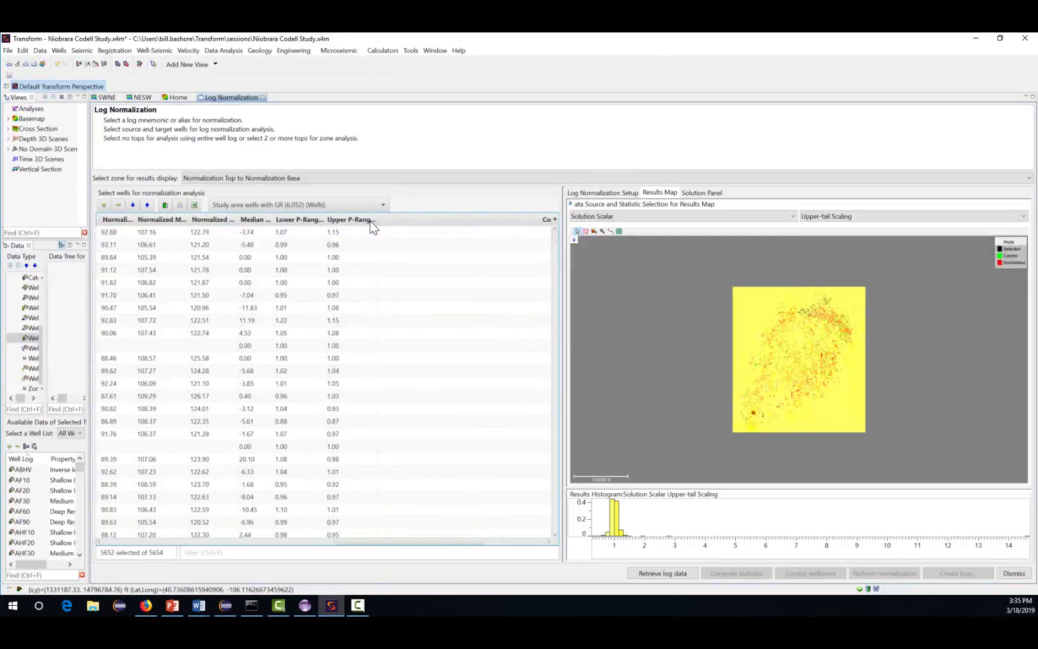
{"action": "left_click", "coordinate": [370, 219]}
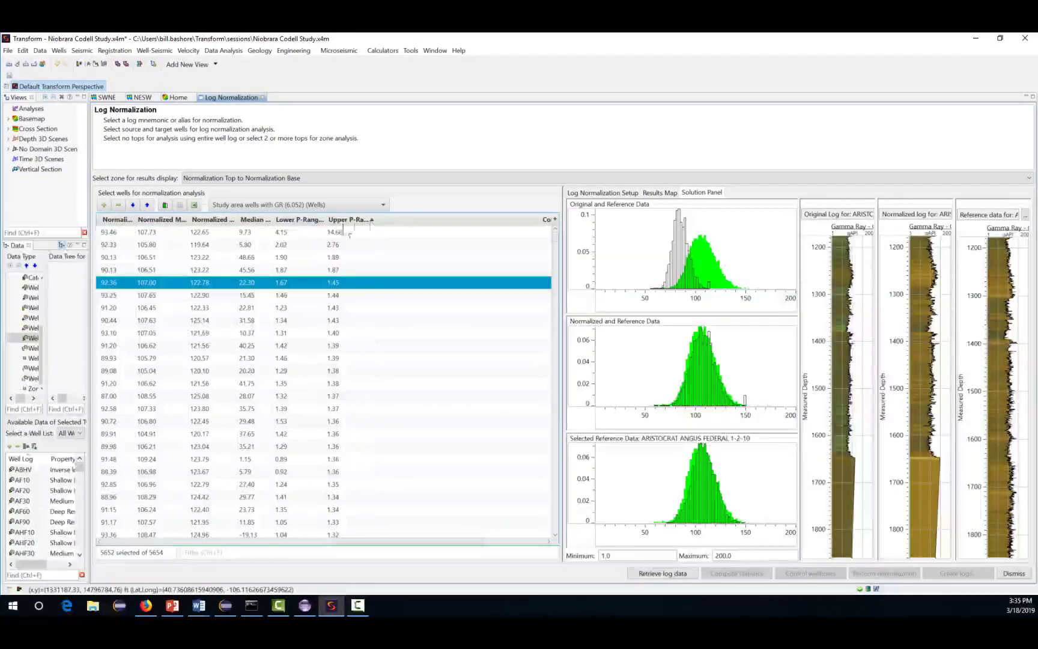
Step: Deselect the two wells with the largest upper-tail scalars, 14.68 and 2.76, from the normalization analysis
{"action": "left_click", "coordinate": [283, 233]}
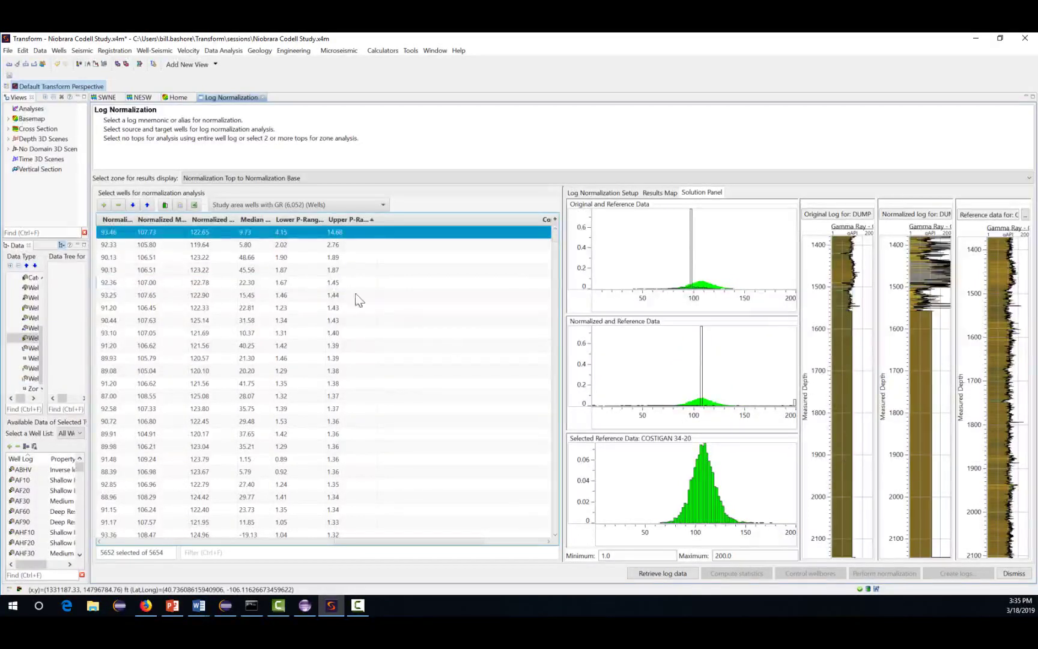
{"action": "right_click", "coordinate": [310, 235]}
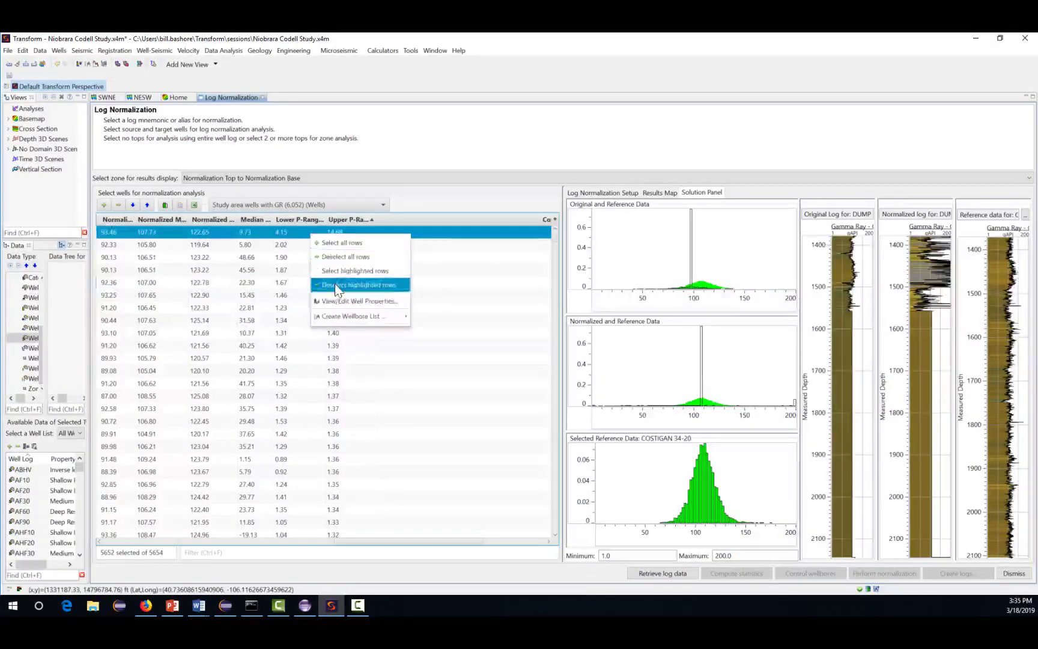
{"action": "left_click", "coordinate": [336, 286]}
{"action": "key", "text": "Down"}
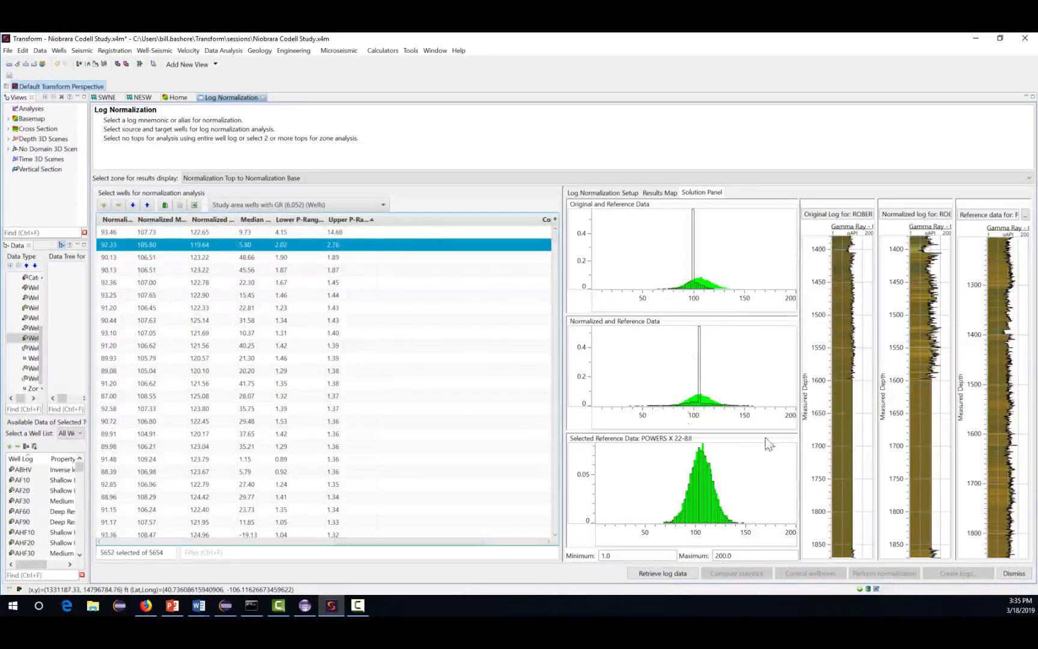
{"action": "right_click", "coordinate": [352, 247]}
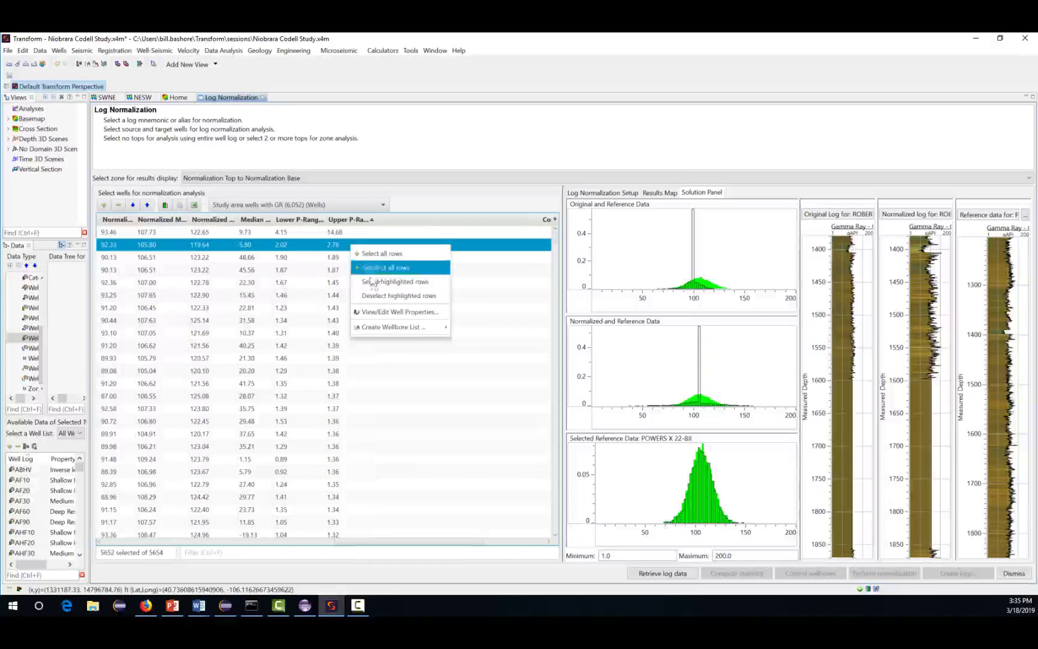
{"action": "left_click", "coordinate": [377, 298]}
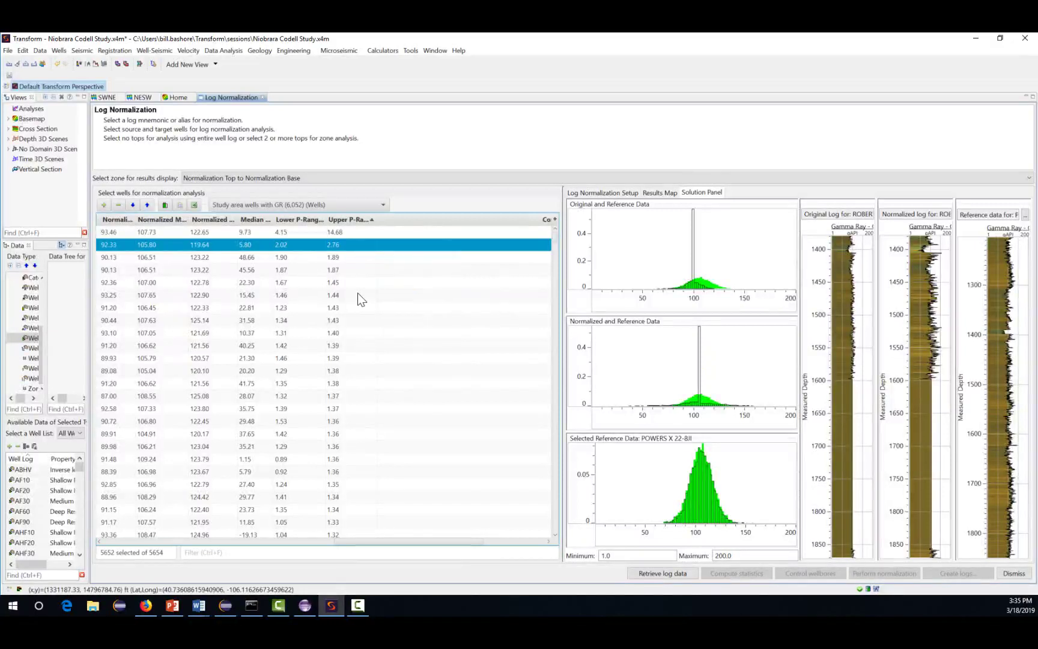
Step: Check the solutions of the following wells and deselect the well with the 1.45 upper-tail scalar
{"action": "key", "text": "Down"}
{"action": "key", "text": "Down"}
{"action": "key", "text": "Down"}
{"action": "key", "text": "Down"}
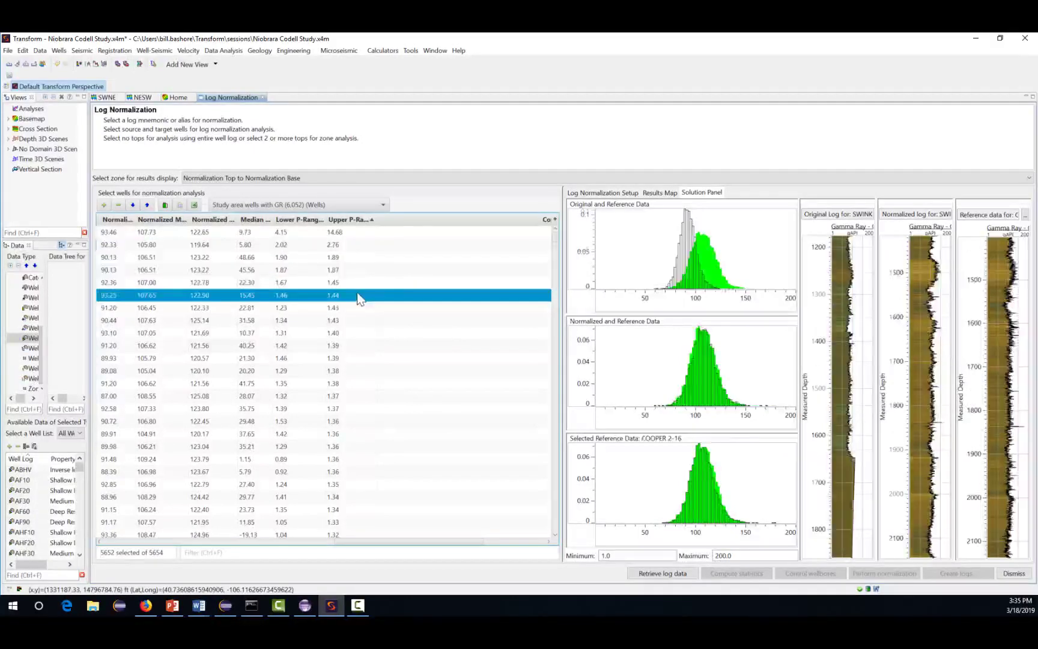
{"action": "key", "text": "Up"}
{"action": "right_click", "coordinate": [357, 282]}
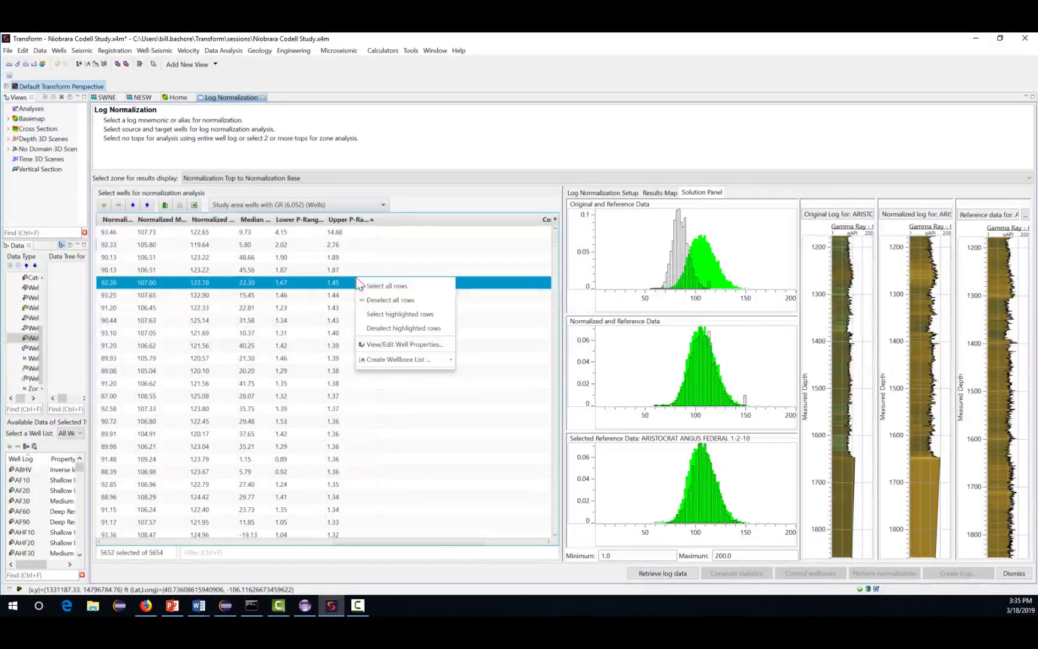
{"action": "left_click", "coordinate": [378, 326]}
Step: Check the next wells' solutions and deselect the well with the 1.40 upper-tail scalar
{"action": "key", "text": "Down"}
{"action": "key", "text": "Down"}
{"action": "key", "text": "Down"}
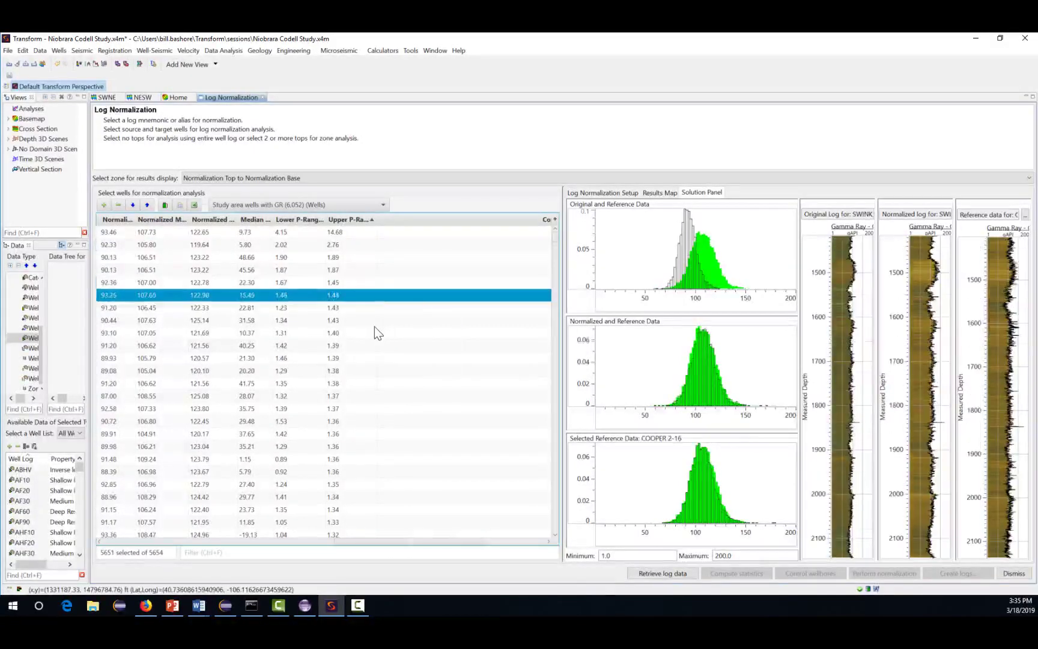
{"action": "key", "text": "Down"}
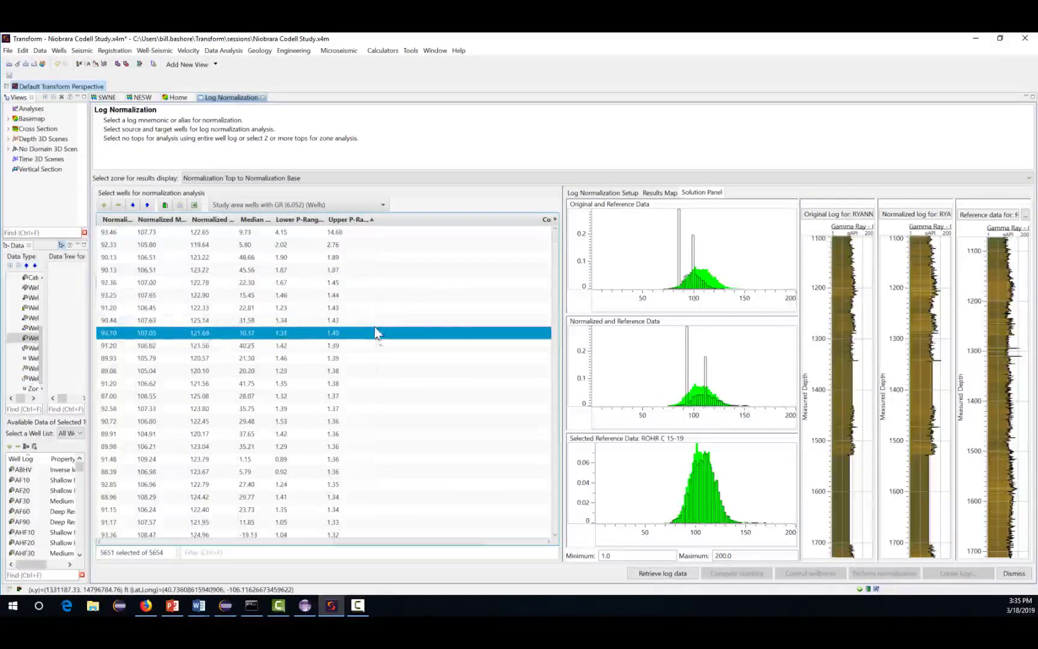
{"action": "right_click", "coordinate": [345, 333]}
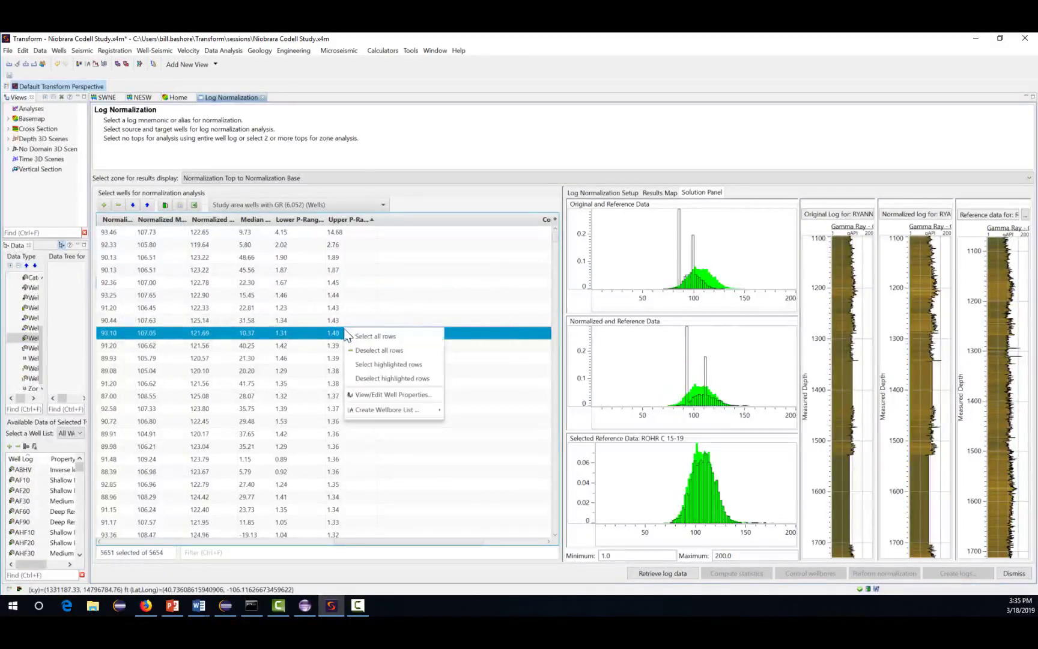
{"action": "left_click", "coordinate": [374, 373]}
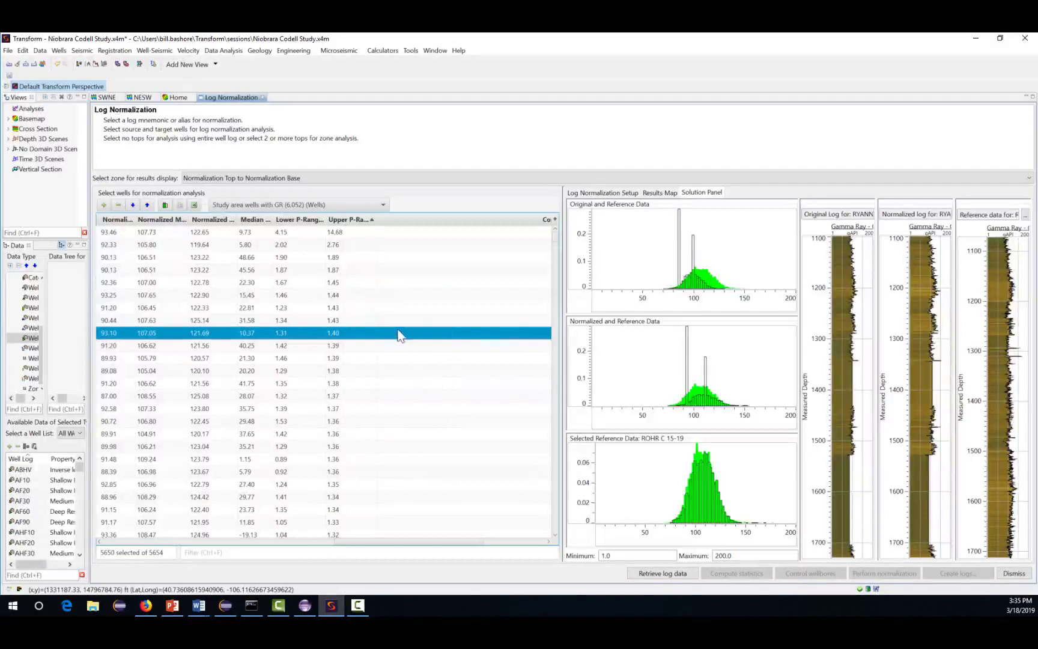
Step: Examine the original, normalized and reference histograms and logs of the wells below, well by well down to upper-tail scalar 1.33
{"action": "key", "text": "Down"}
{"action": "key", "text": "Down"}
{"action": "key", "text": "Down"}
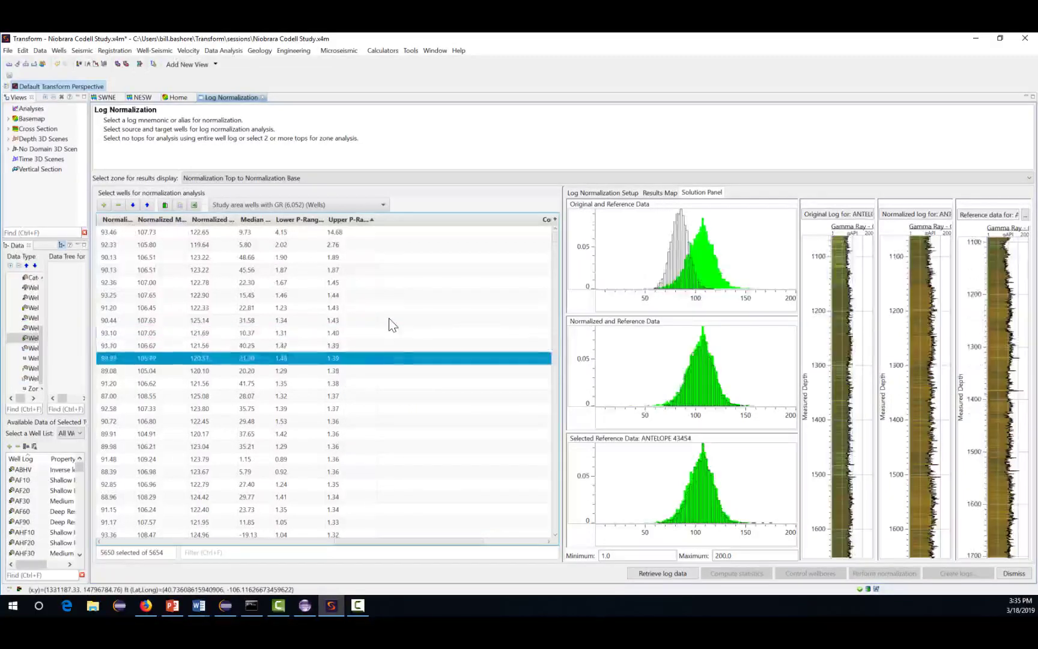
{"action": "key", "text": "Down"}
{"action": "key", "text": "Down"}
{"action": "key", "text": "Down"}
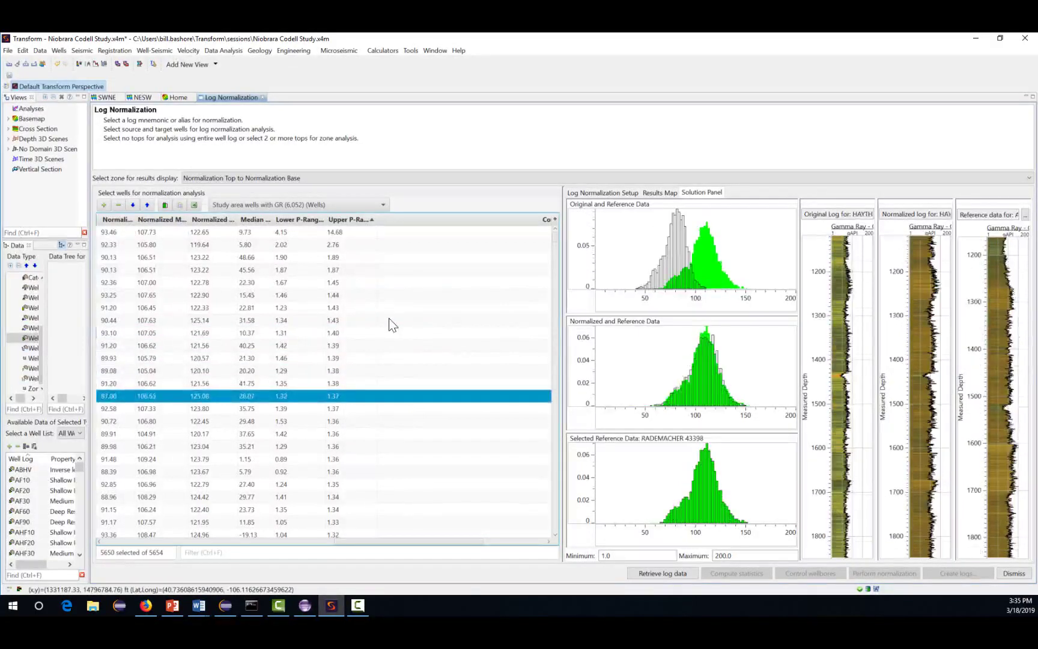
{"action": "key", "text": "Down"}
{"action": "key", "text": "Down"}
{"action": "key", "text": "Down"}
{"action": "key", "text": "Down"}
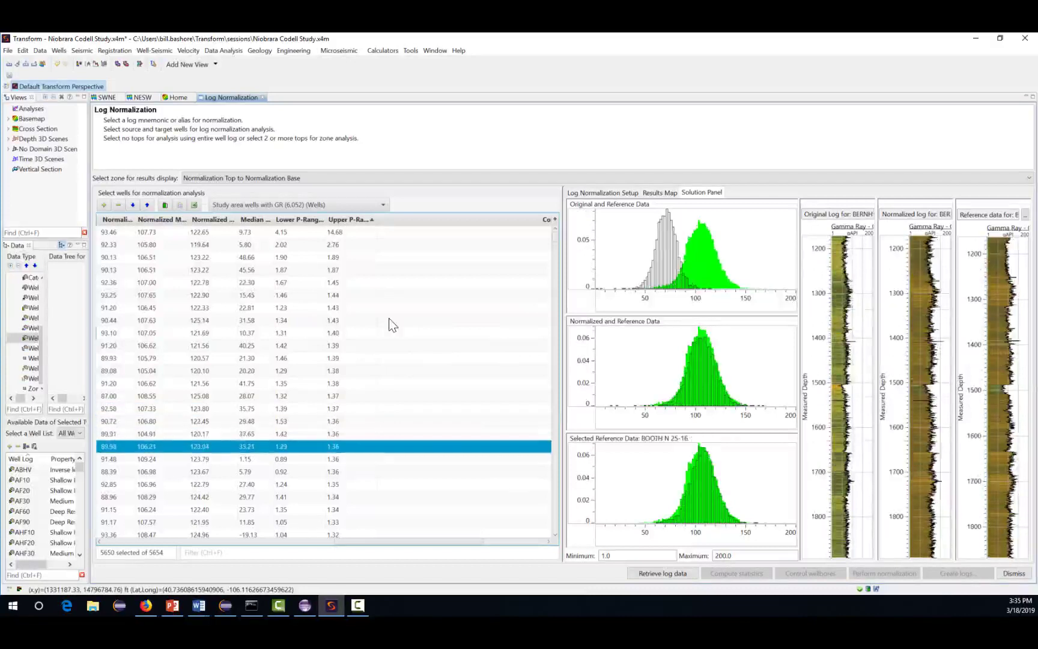
{"action": "key", "text": "Down"}
{"action": "key", "text": "Down"}
{"action": "key", "text": "Down"}
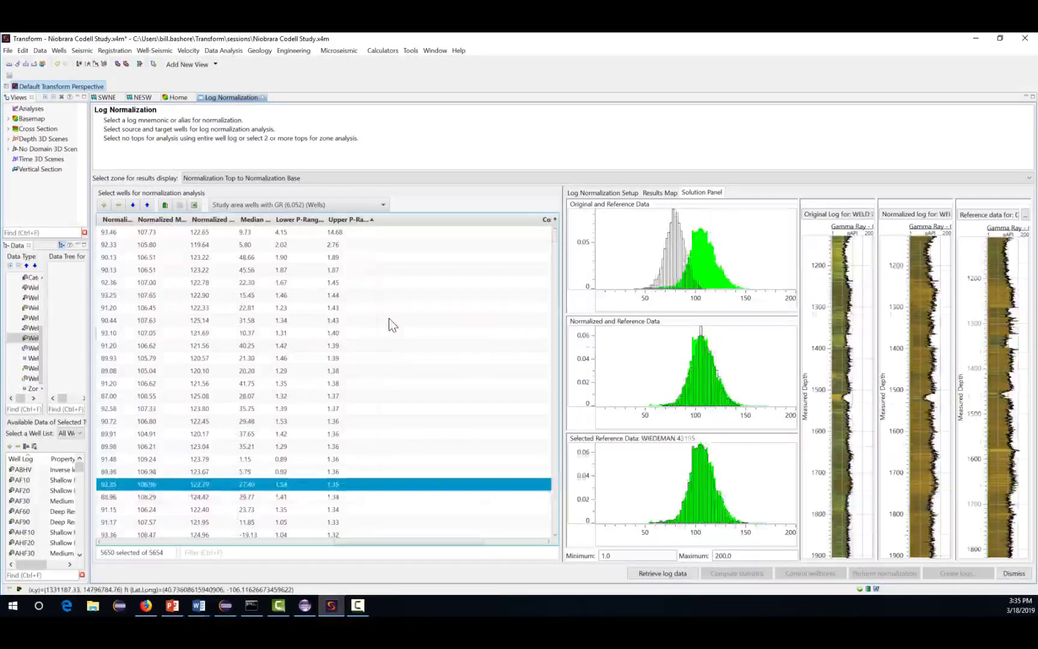
{"action": "key", "text": "Down"}
{"action": "key", "text": "Down"}
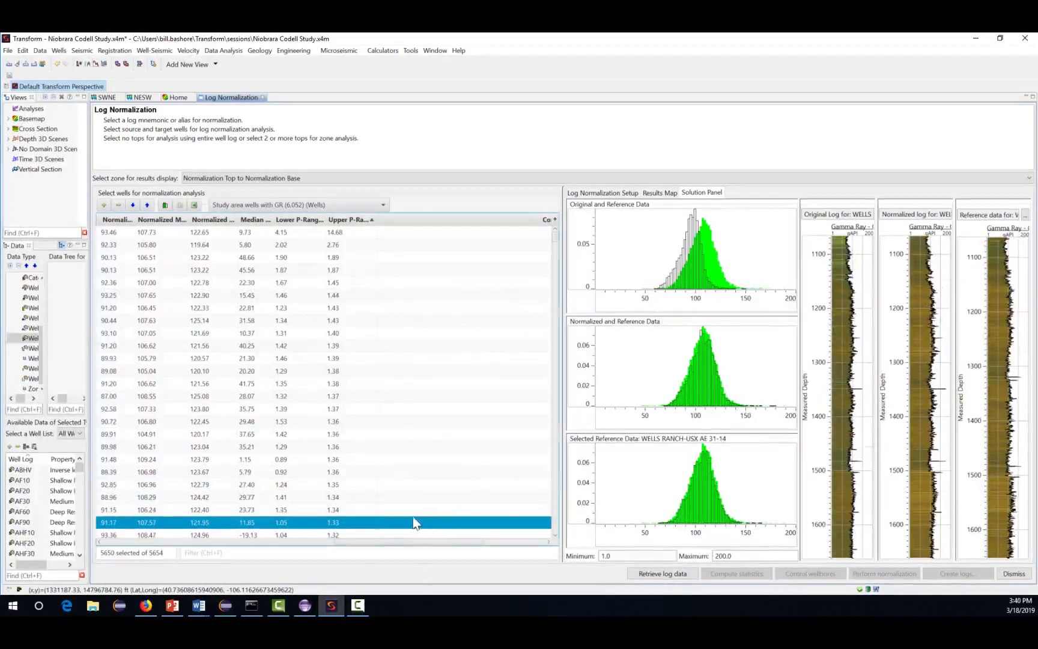
Step: Compare the reference wellbores used for the highlighted well, ending with WELLS RANCH 36S as the displayed reference
{"action": "left_click_drag", "start_coordinate": [364, 542], "coordinate": [255, 541]}
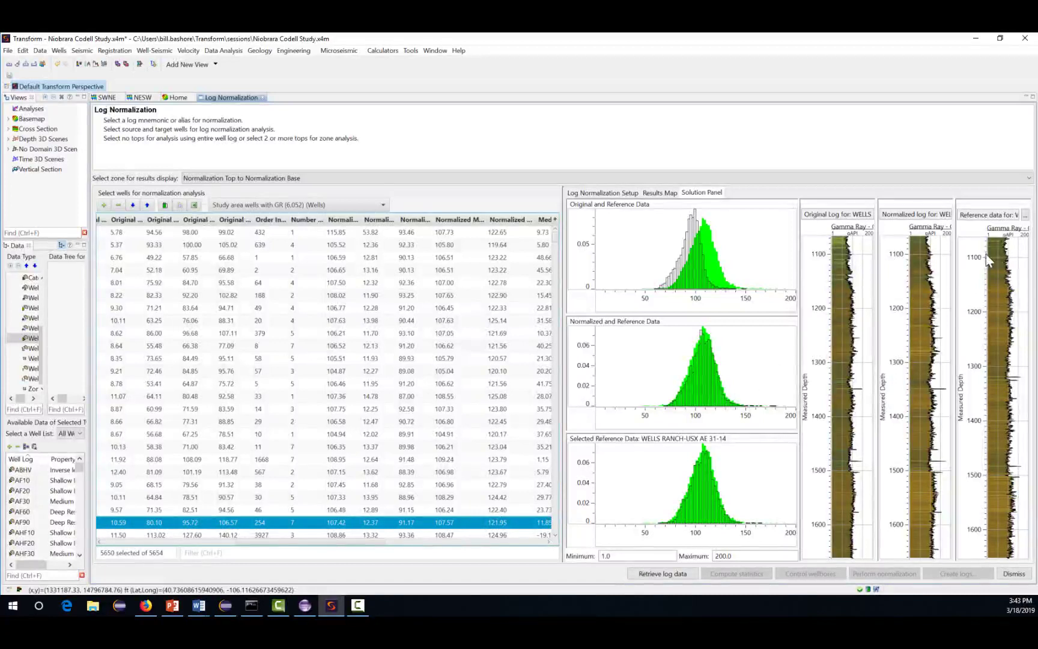
{"action": "left_click", "coordinate": [1024, 215]}
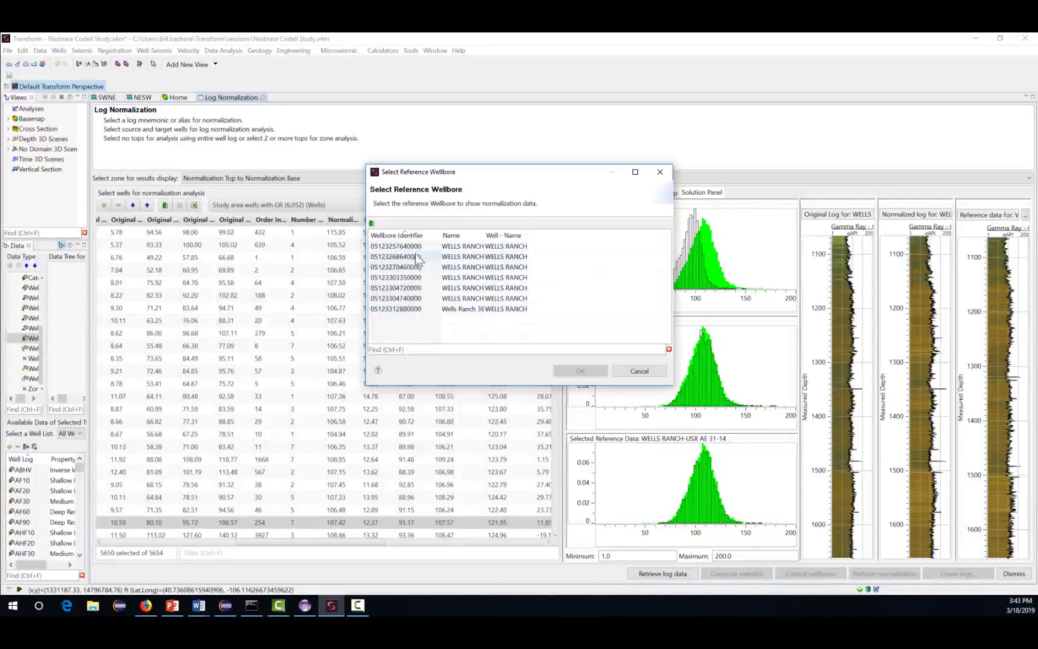
{"action": "left_click", "coordinate": [419, 247]}
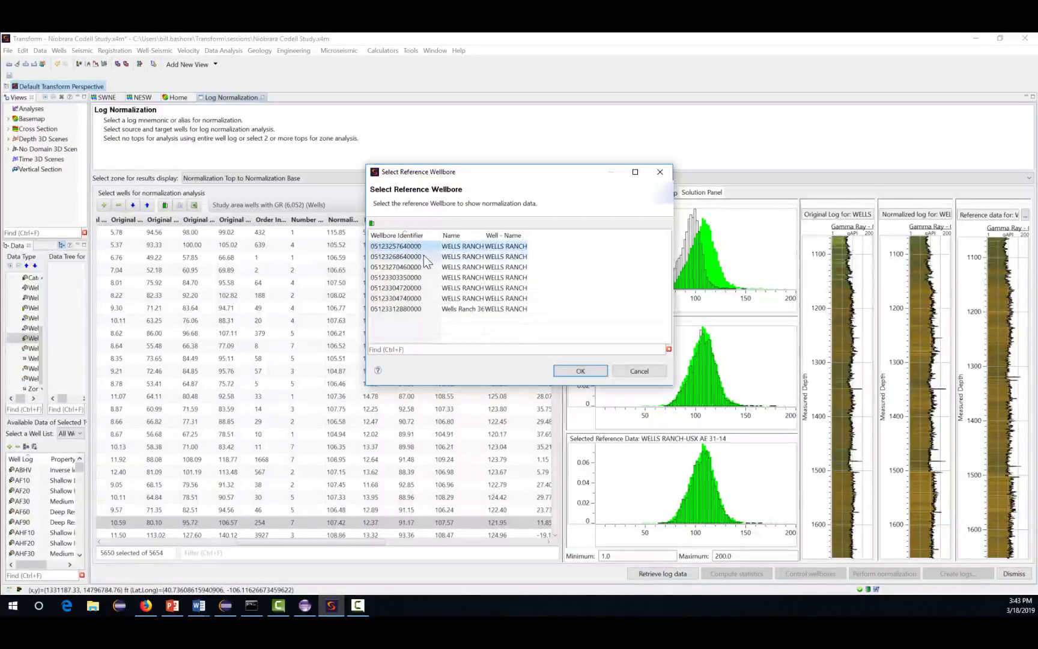
{"action": "key", "text": "Down"}
{"action": "key", "text": "Down"}
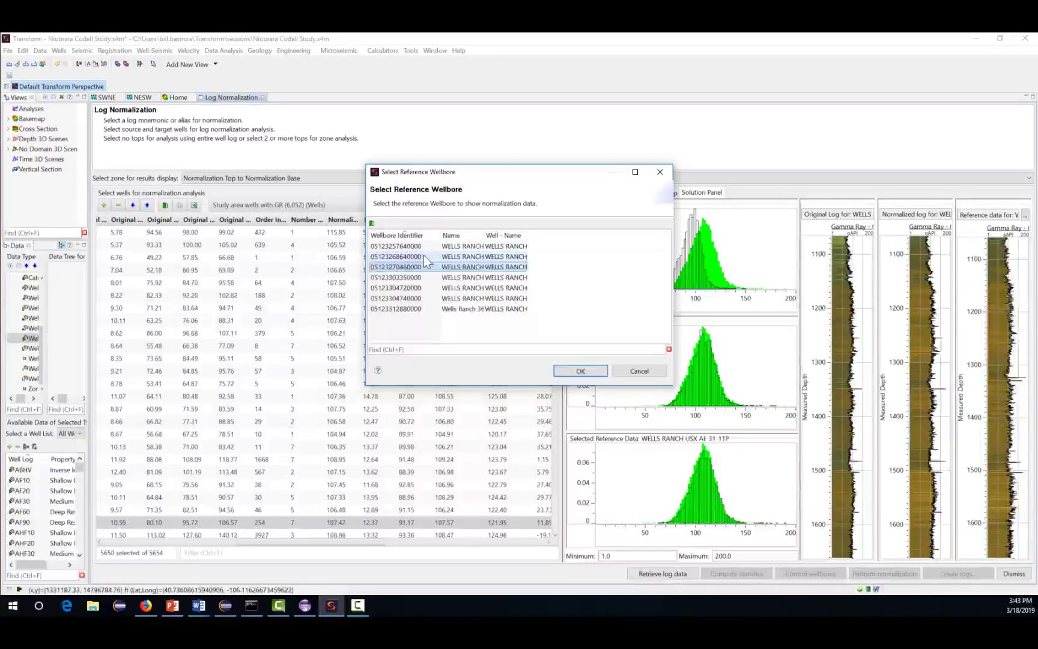
{"action": "key", "text": "Down"}
{"action": "key", "text": "Down"}
{"action": "key", "text": "Down"}
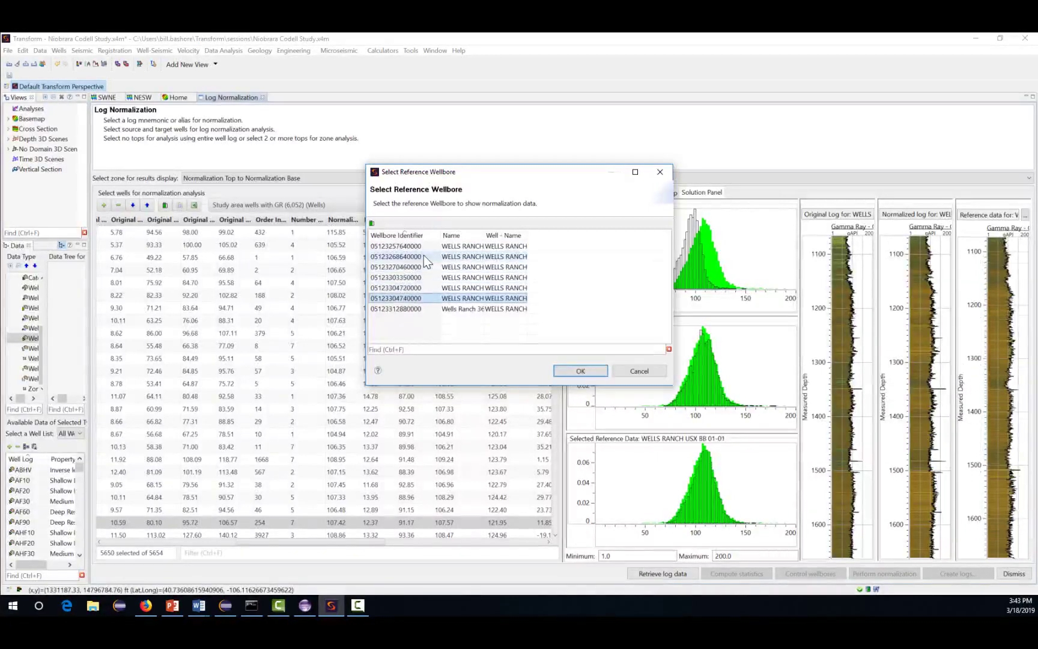
{"action": "key", "text": "Down"}
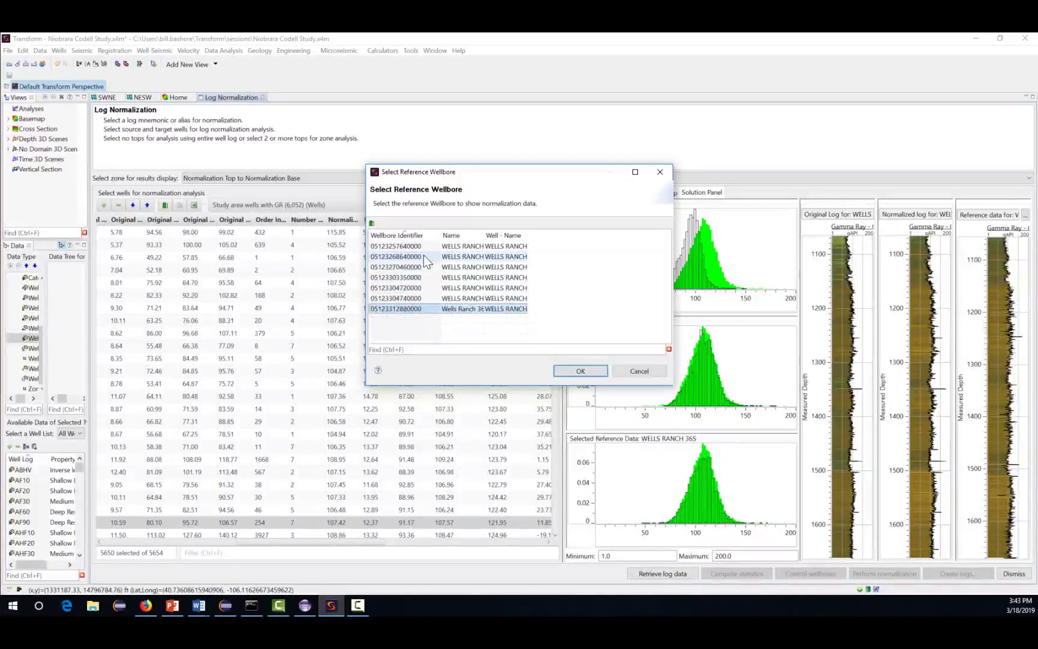
{"action": "left_click", "coordinate": [580, 371]}
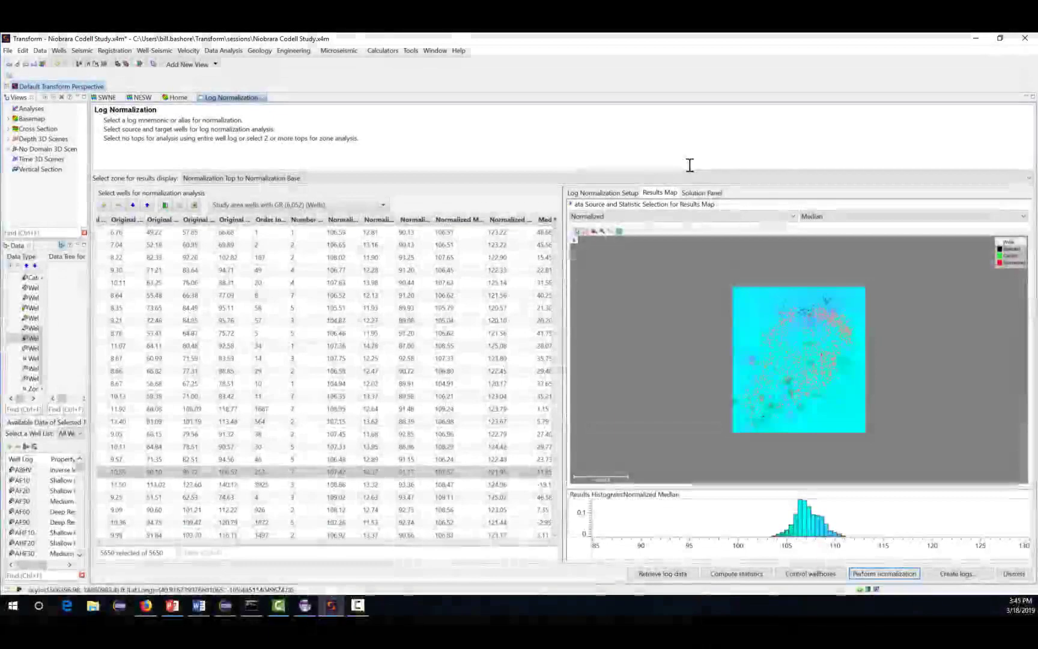
Step: Examine the Solution Scalar results maps and histograms for Median Shift and Lower-tail Scaling, ending on Upper-tail Scaling
{"action": "left_click", "coordinate": [686, 216]}
{"action": "left_click", "coordinate": [678, 252]}
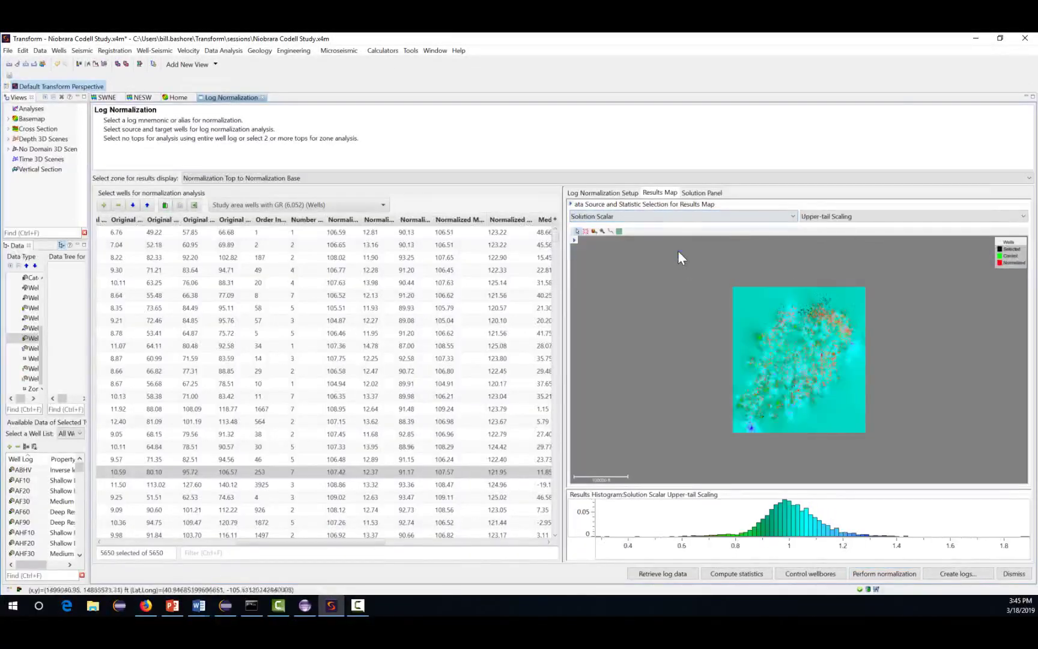
{"action": "left_click", "coordinate": [832, 217]}
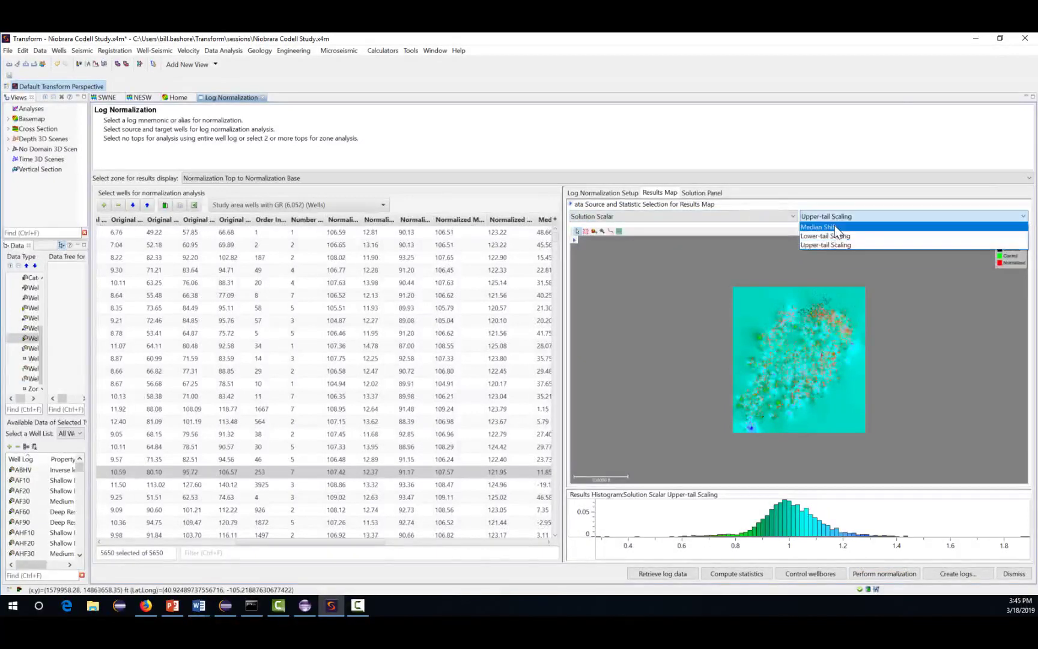
{"action": "left_click", "coordinate": [835, 225]}
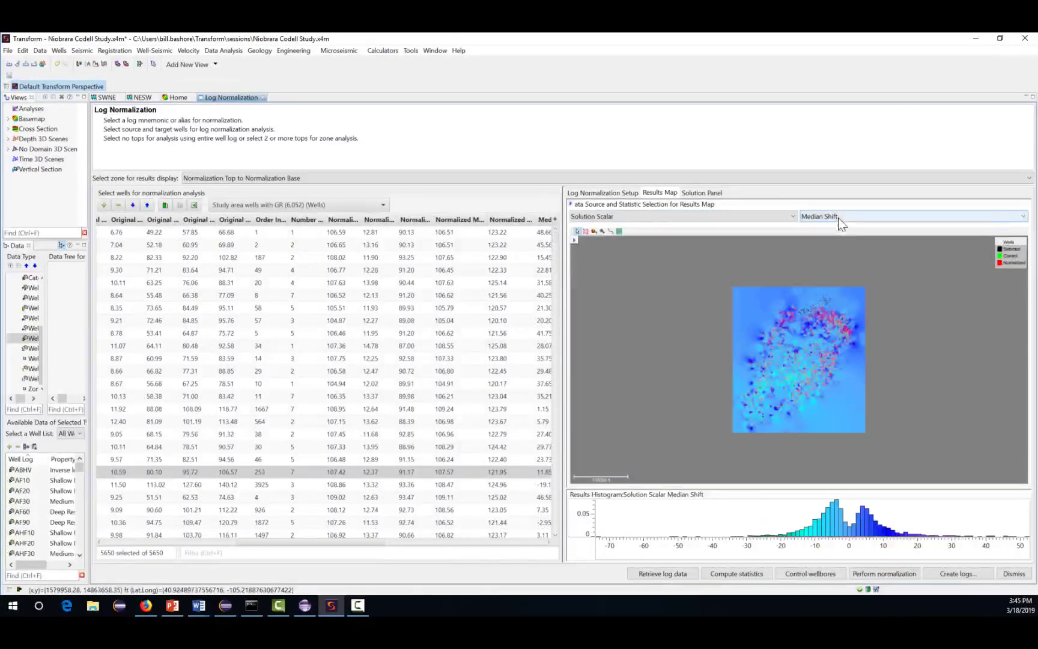
{"action": "left_click", "coordinate": [838, 217]}
{"action": "left_click", "coordinate": [838, 236]}
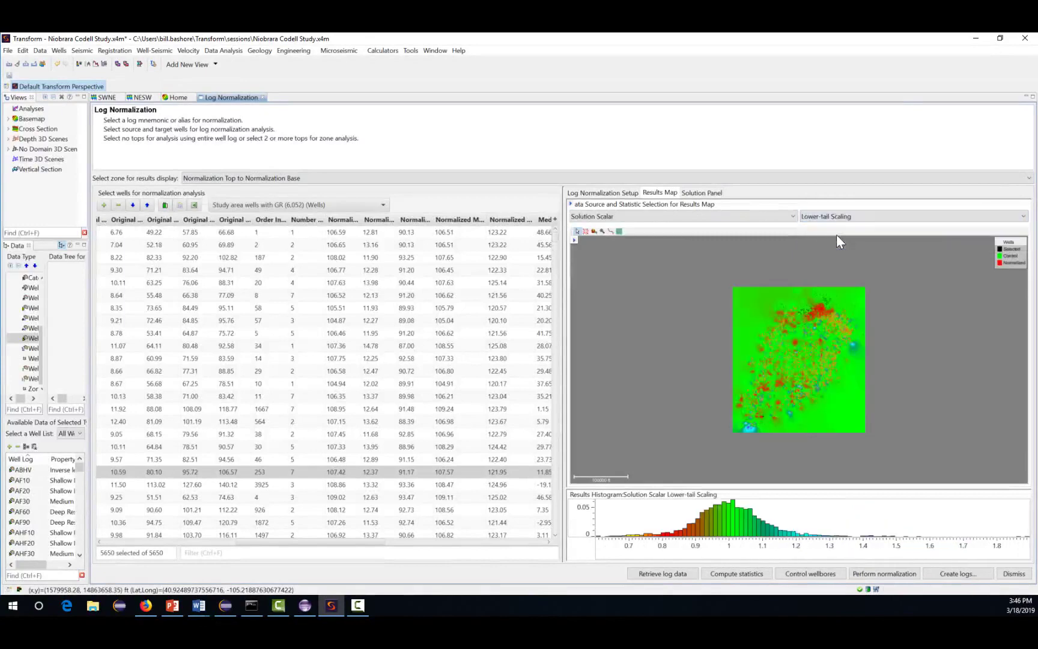
{"action": "left_click", "coordinate": [843, 216]}
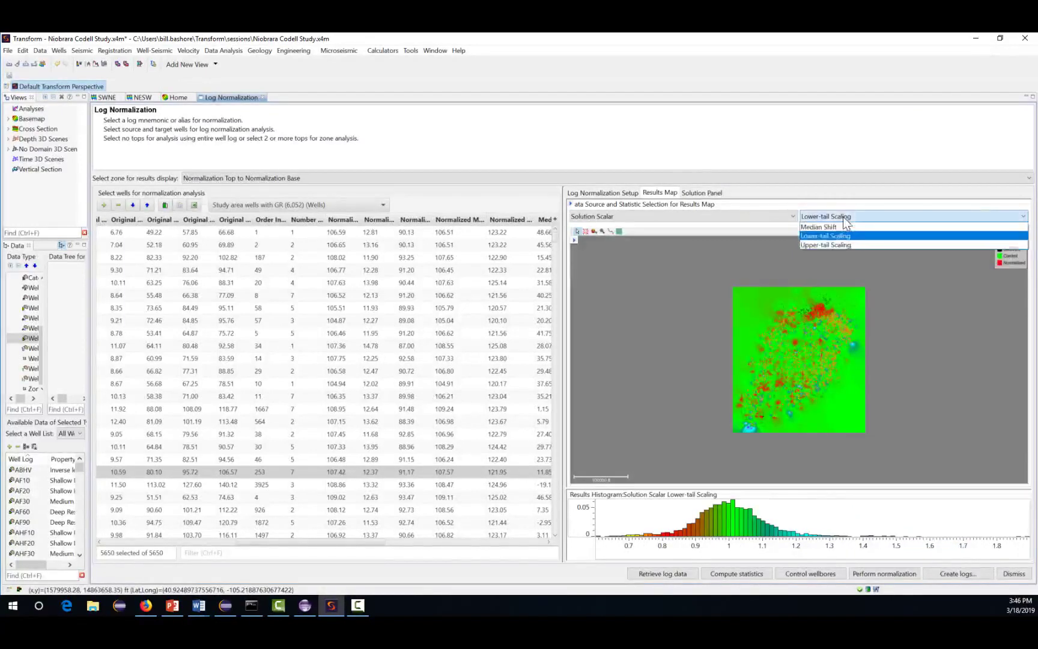
{"action": "left_click", "coordinate": [839, 241]}
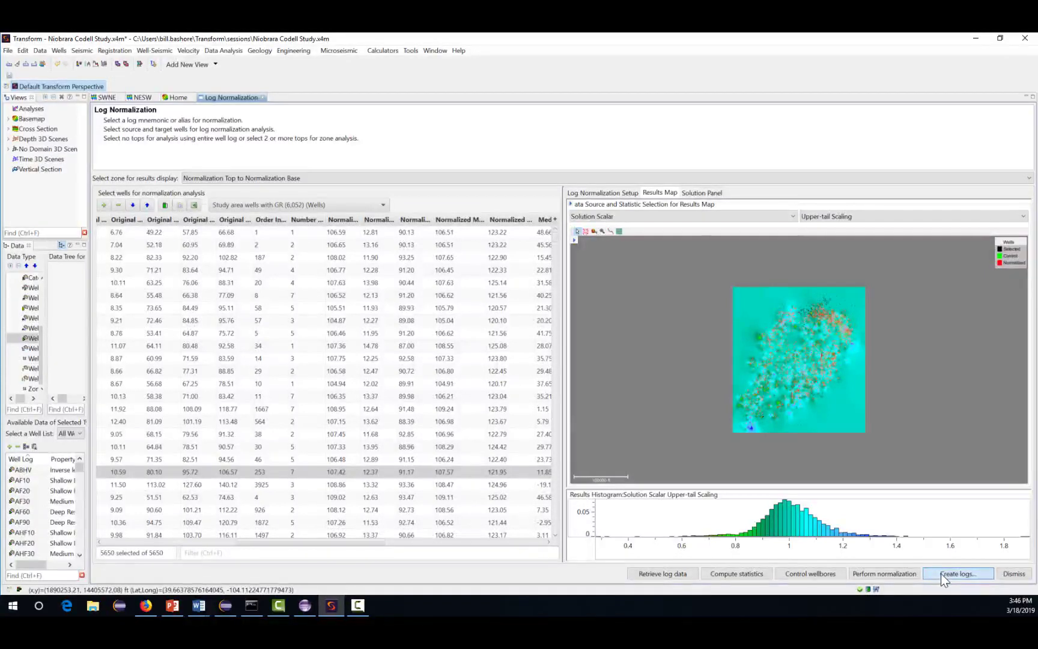
Step: Create new well logs from the normalization solutions under the mnemonic GR Normalized, using the create-only option
{"action": "left_click", "coordinate": [941, 573]}
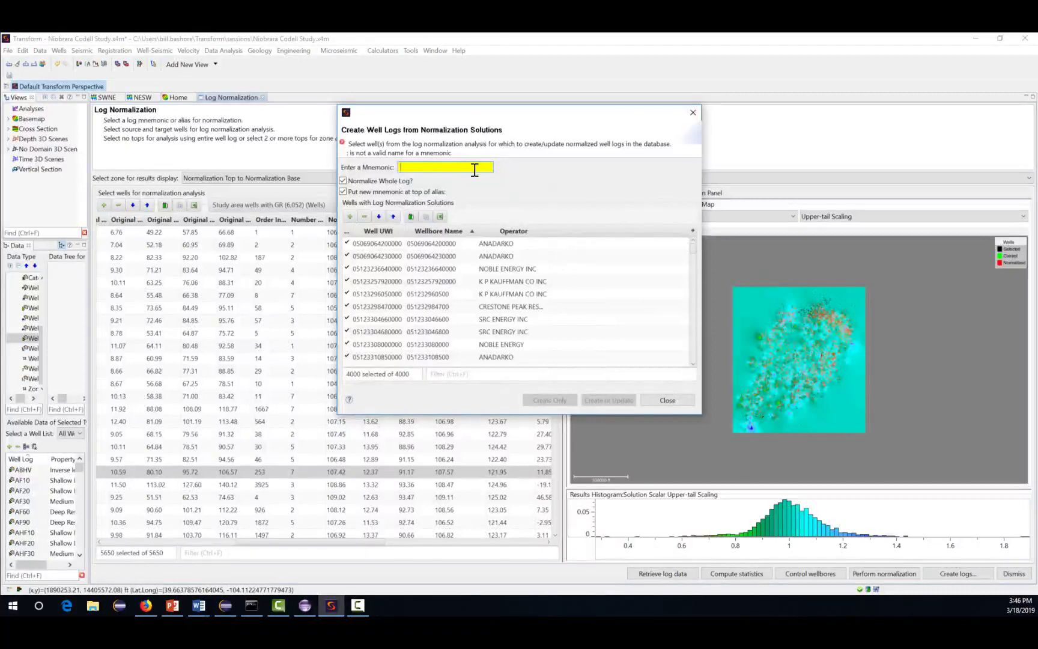
{"action": "type", "text": "GR No"}
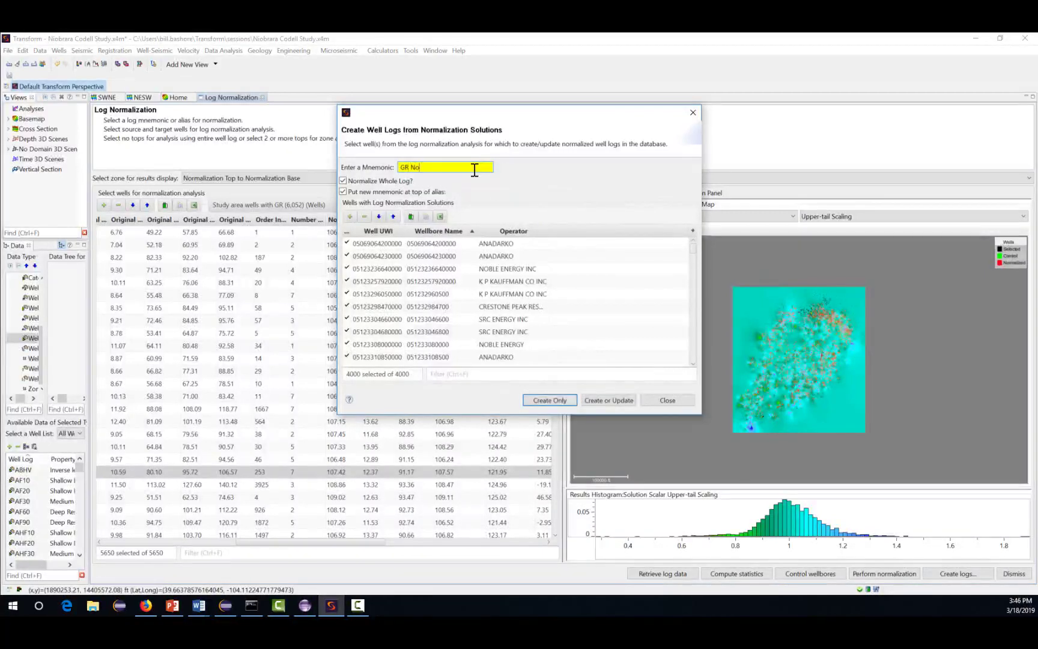
{"action": "type", "text": "rmalized"}
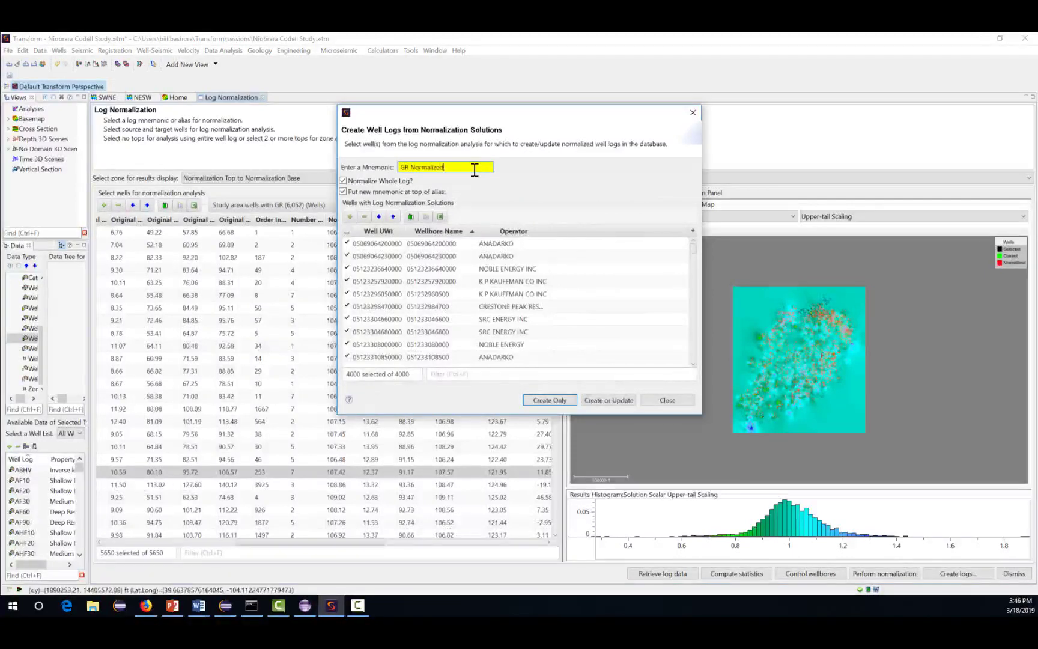
{"action": "left_click", "coordinate": [563, 402]}
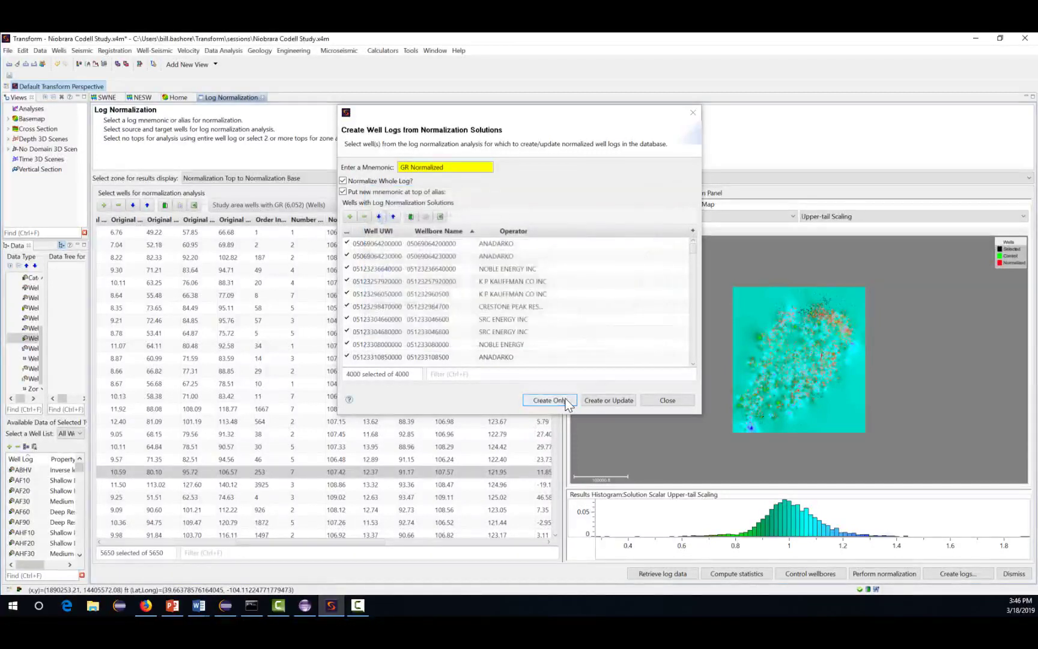
{"action": "left_click", "coordinate": [656, 401]}
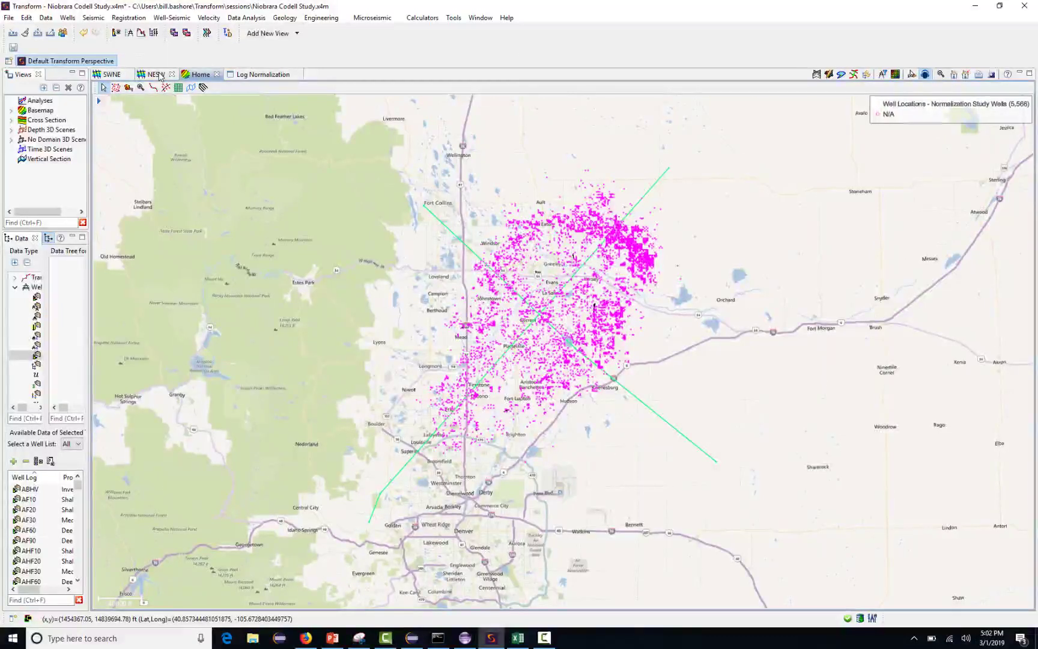
Step: View the gamma ray logs along the NESW cross section
{"action": "left_click", "coordinate": [160, 76]}
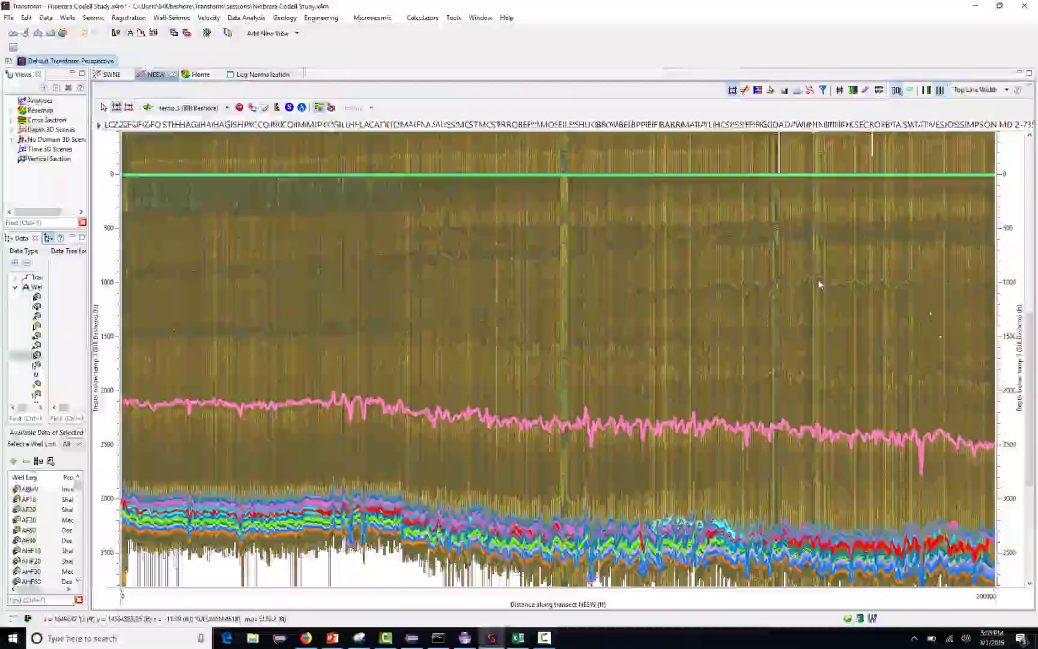
{"action": "left_click", "coordinate": [155, 74]}
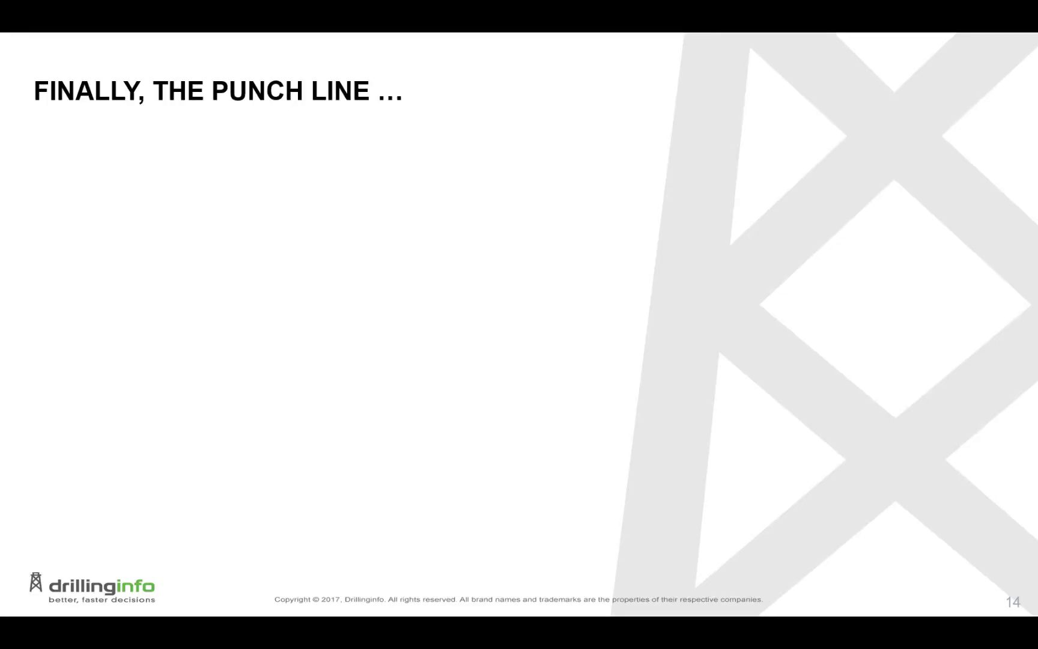
{"action": "left_click", "coordinate": [896, 573]}
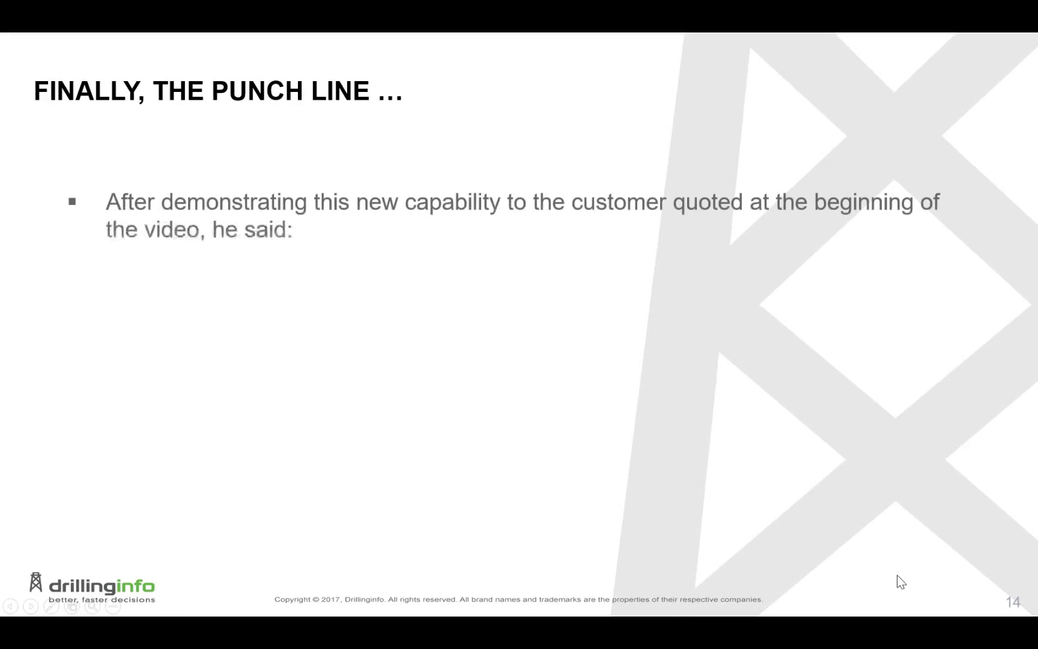